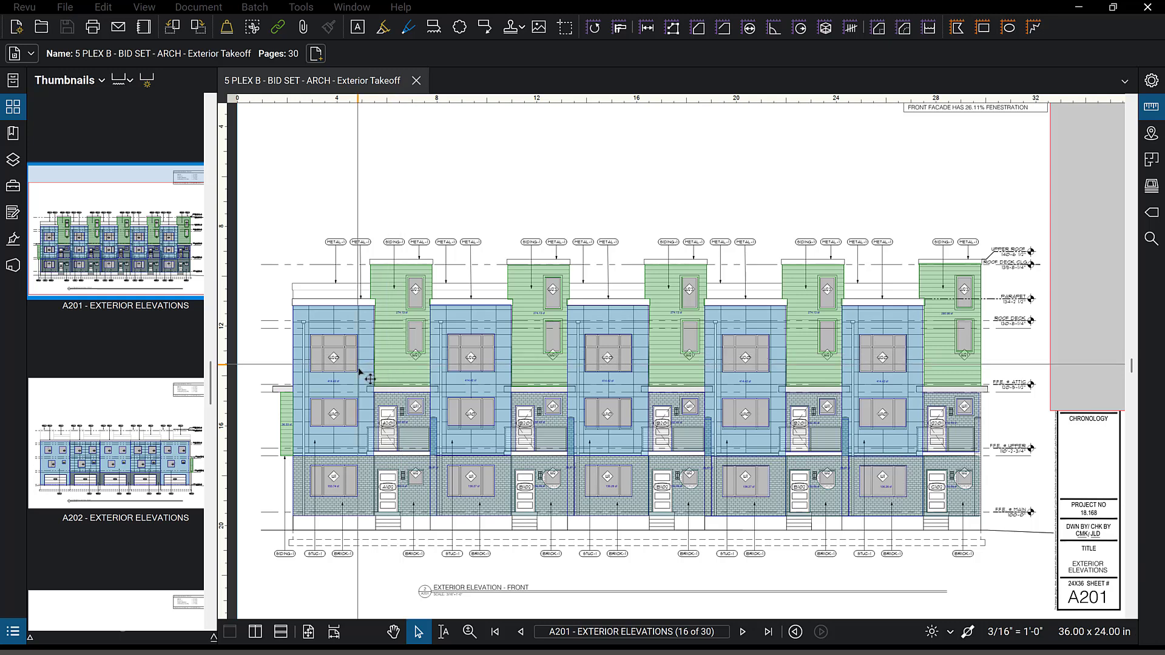
Inspect the siding and stucco area markups on the A201 front elevation, including the stucco markup's scale and measurement properties
click(362, 381)
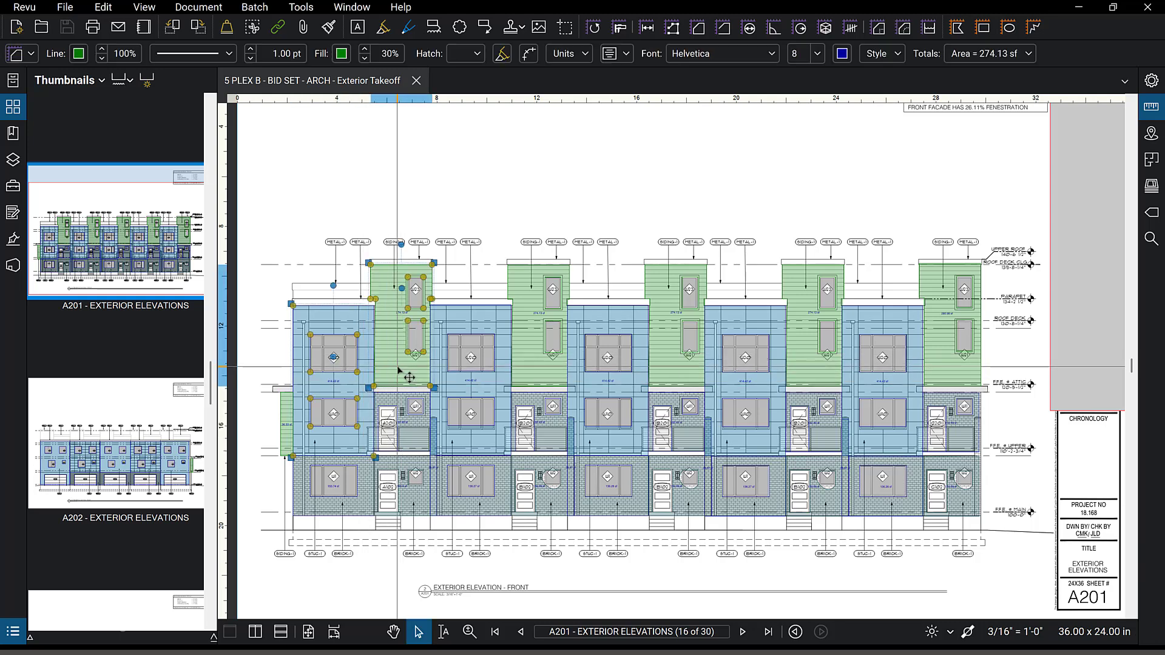
click(471, 387)
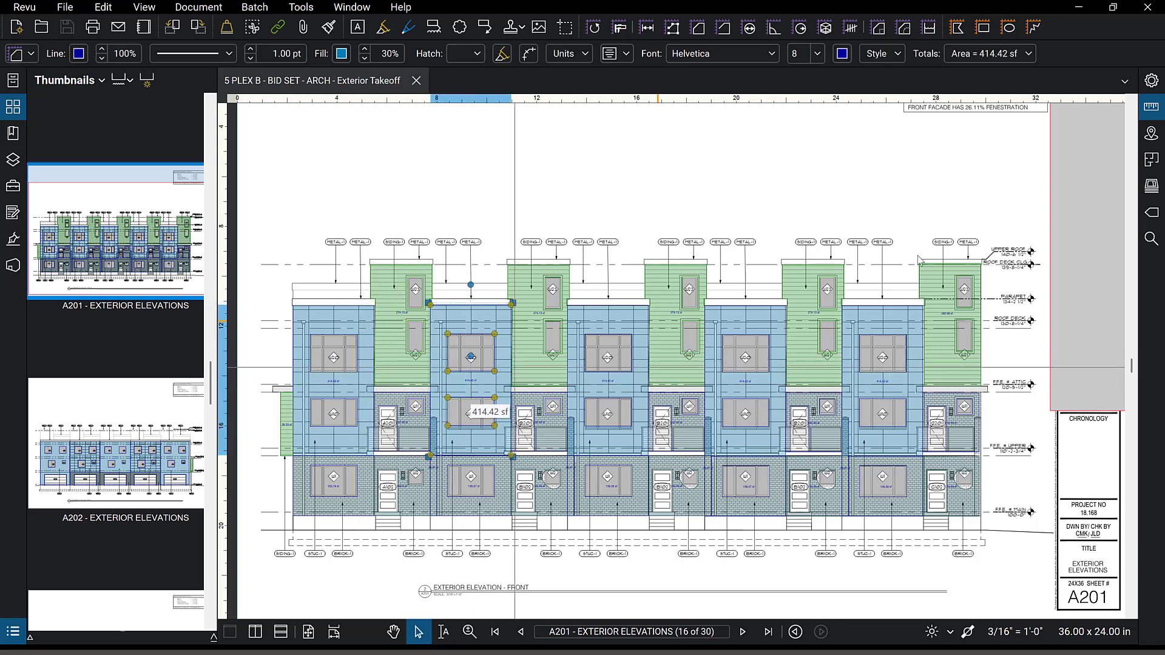
click(1151, 107)
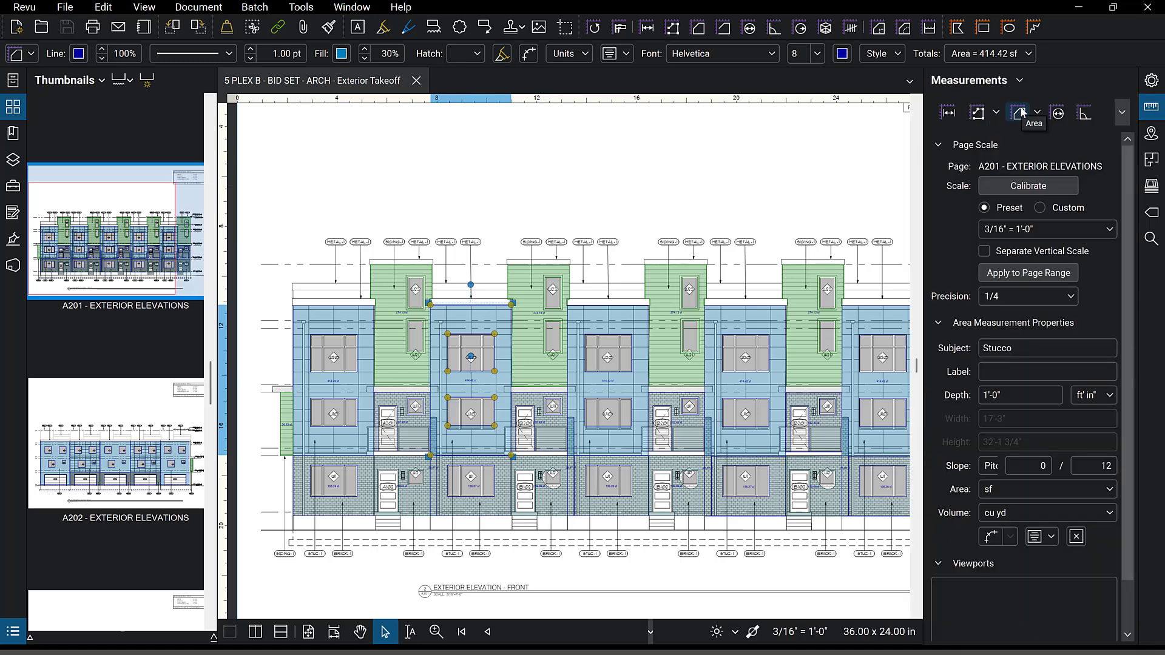
Display the saved exterior takeoff tools, deselect the stucco markup and hide the measurement properties
click(13, 186)
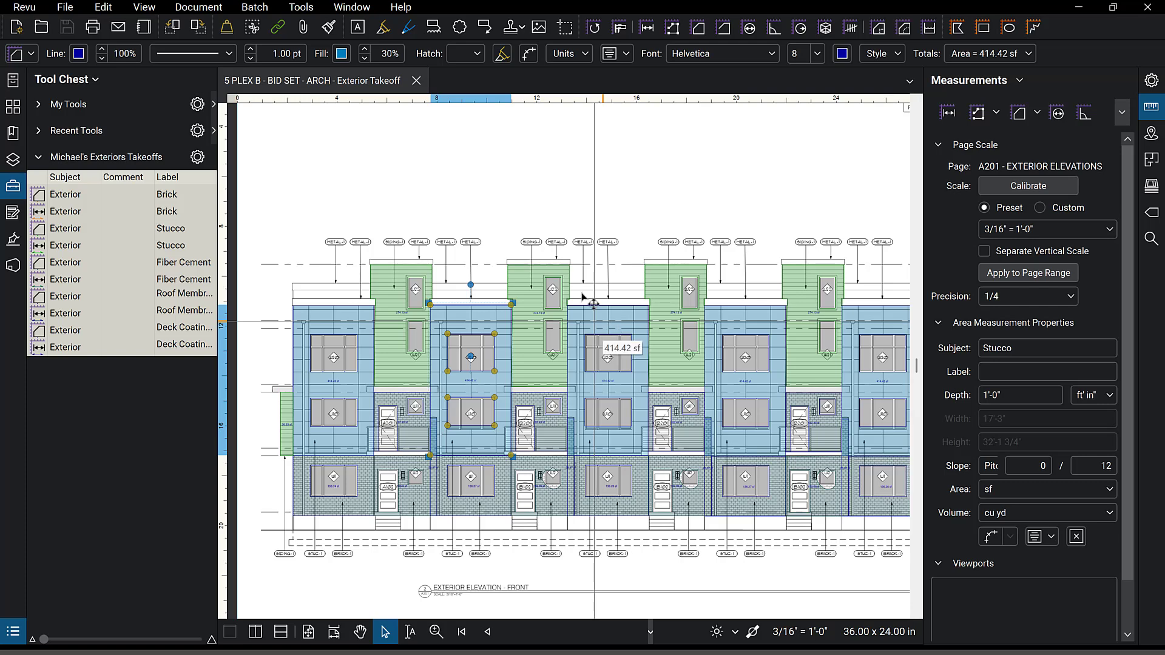
click(497, 238)
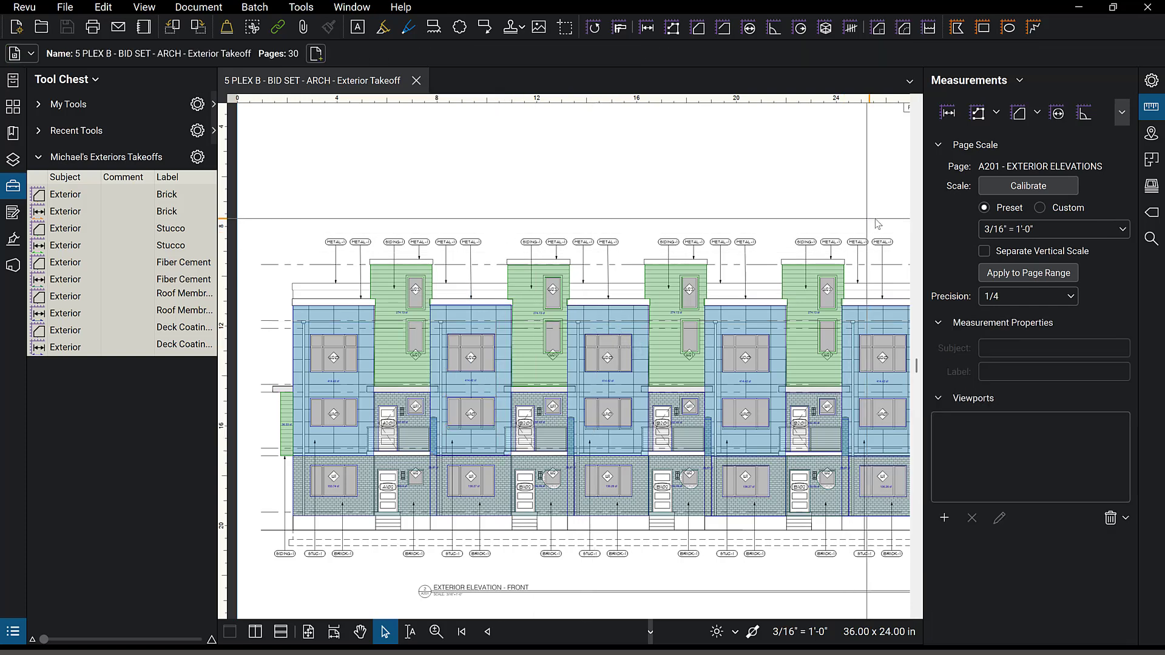
click(925, 221)
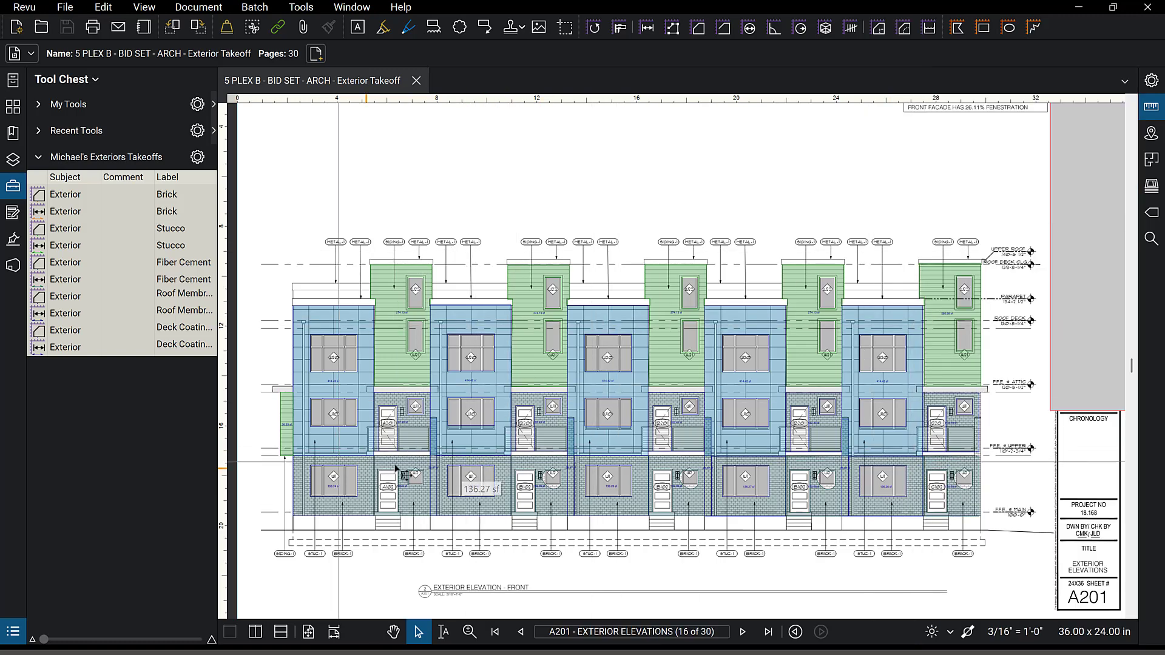
Split the view side by side and show sheet A102 - LEVEL 1 OVERALL PLAN beside the A201 elevation
scroll(326, 532, up, 3)
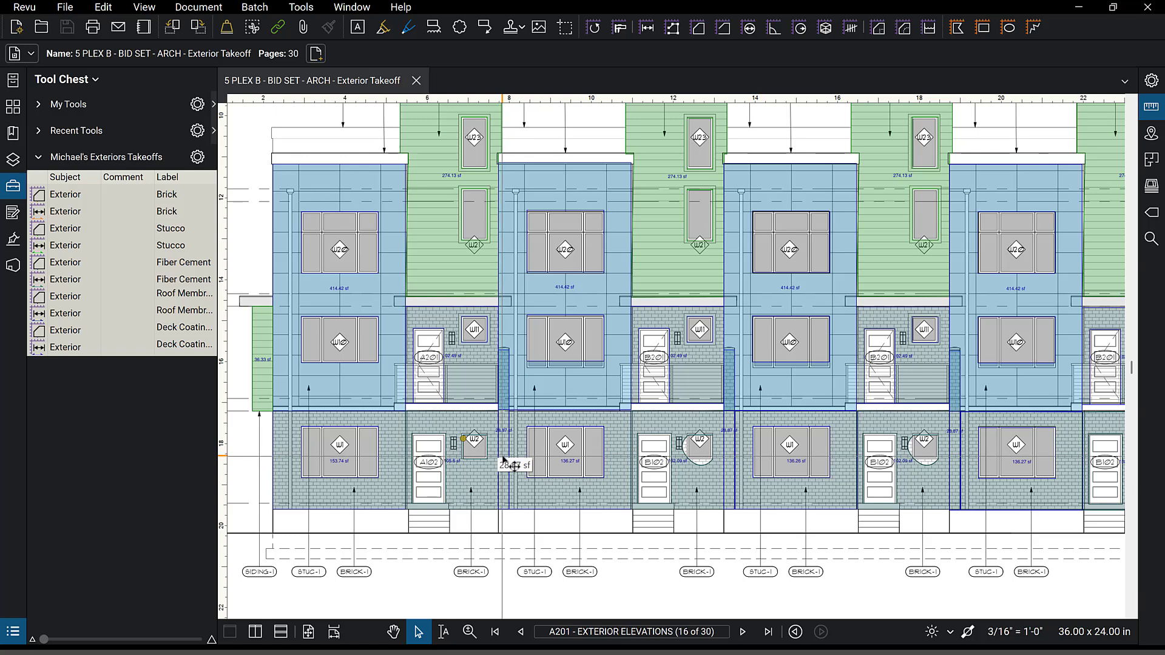
click(255, 632)
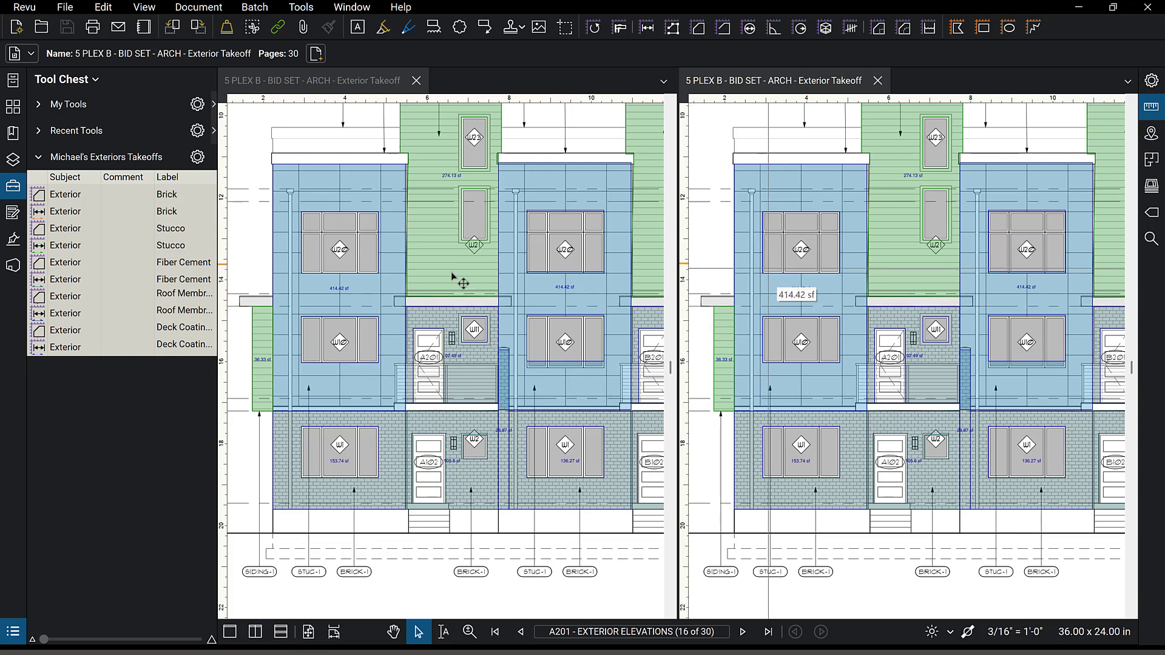
click(13, 134)
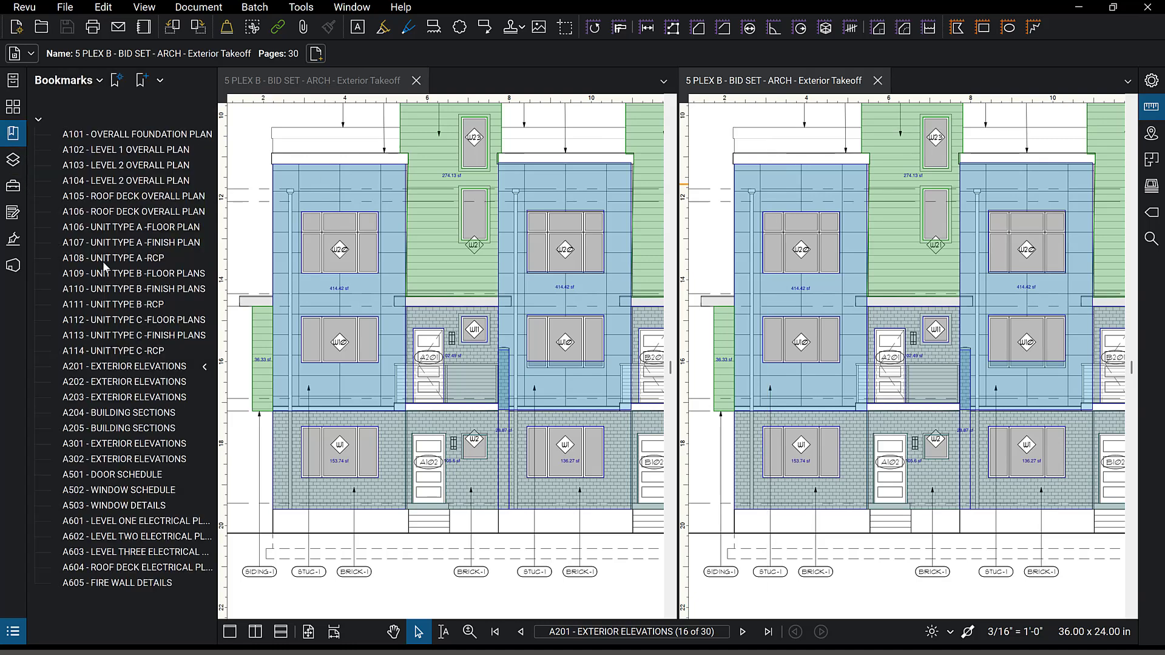
click(114, 150)
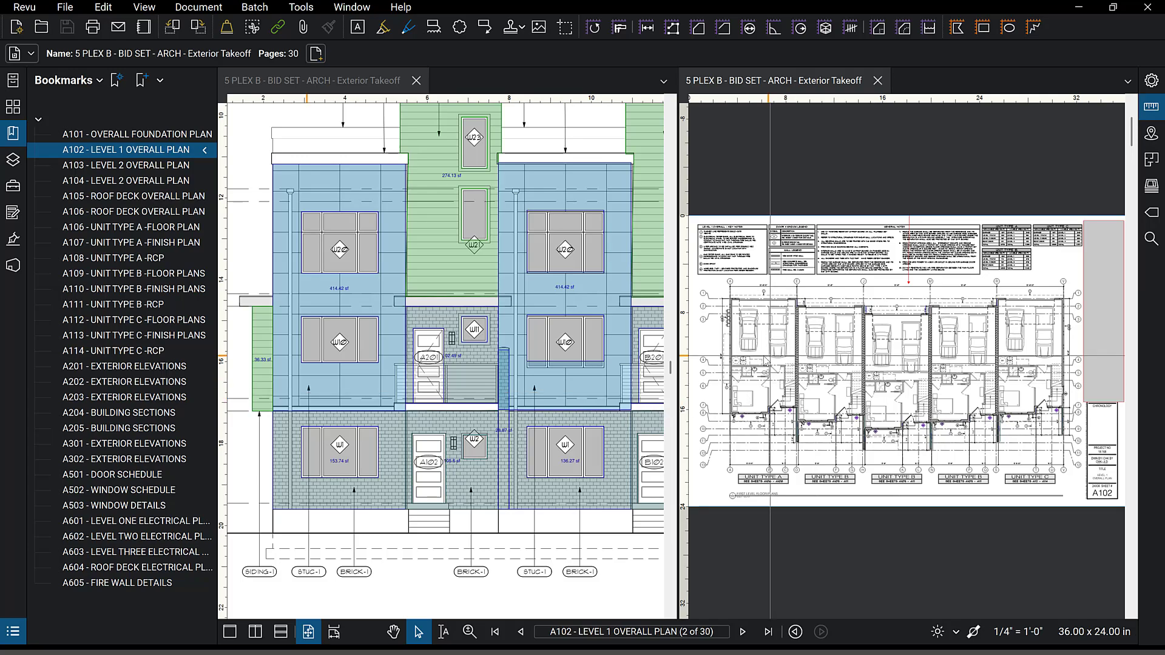
Delete the brick length measurement on the short wall return beside the Unit Type A entry door on A102
scroll(717, 395, up, 5)
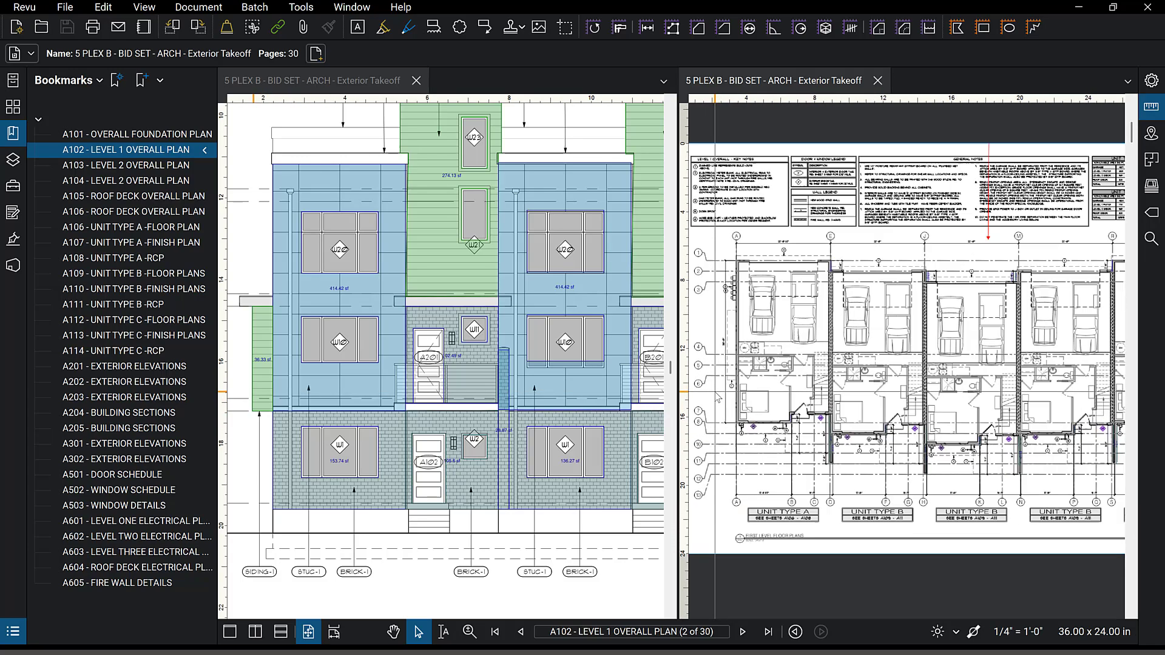
scroll(717, 395, up, 2)
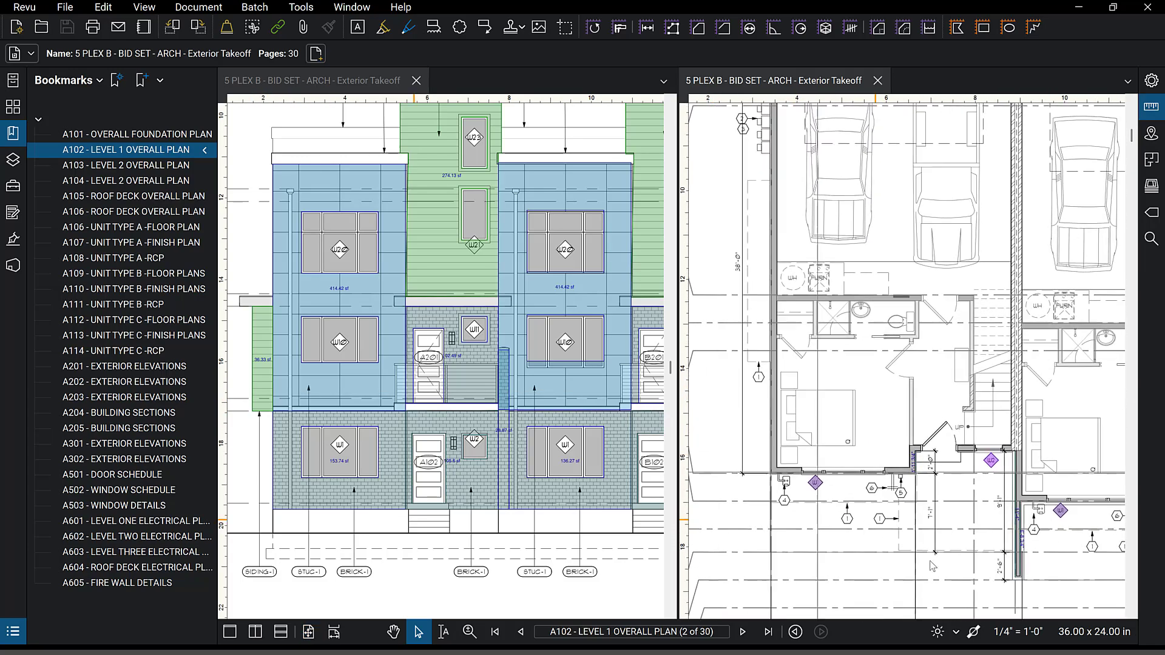
scroll(1017, 598, up, 1)
scroll(847, 510, up, 2)
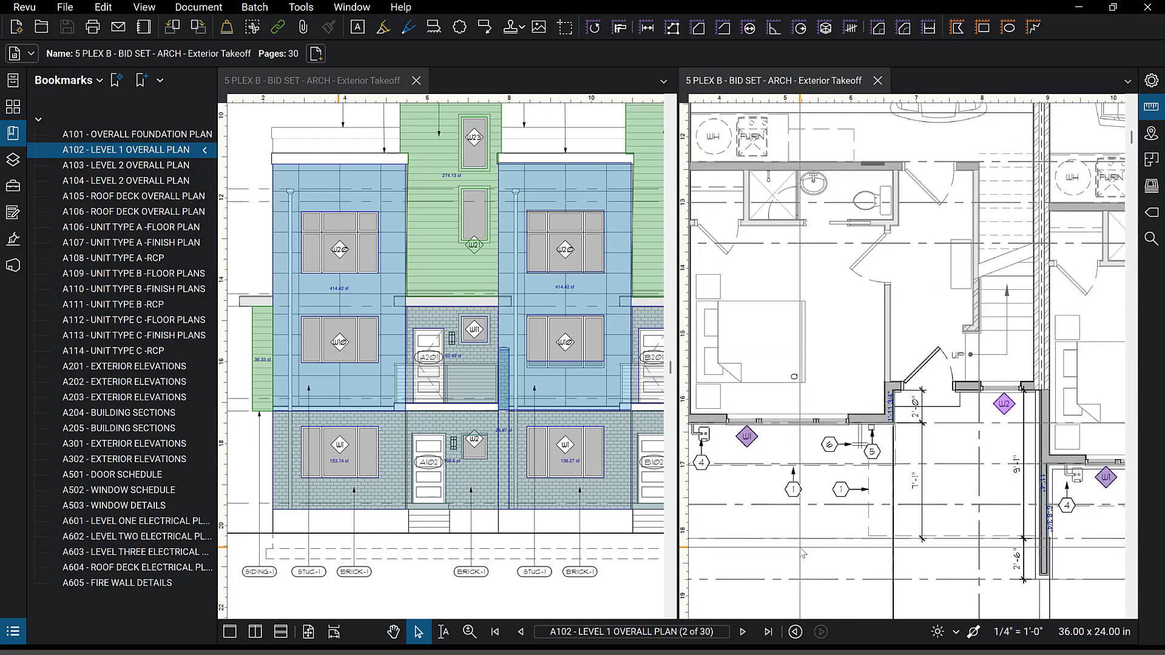
scroll(846, 509, down, 1)
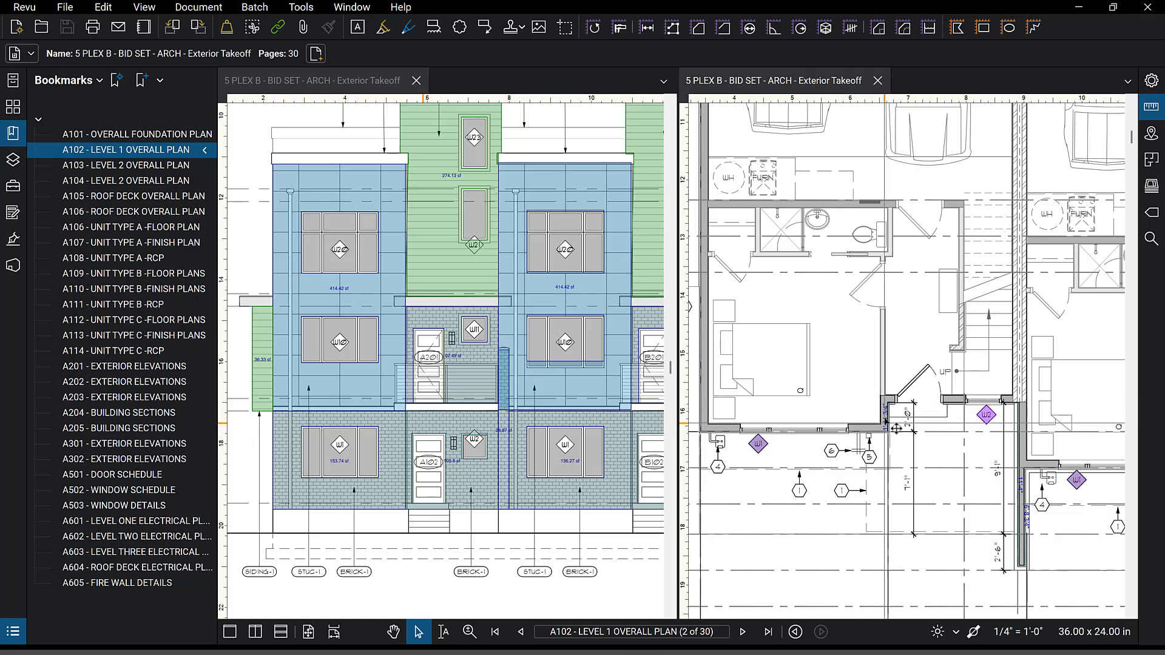
click(898, 427)
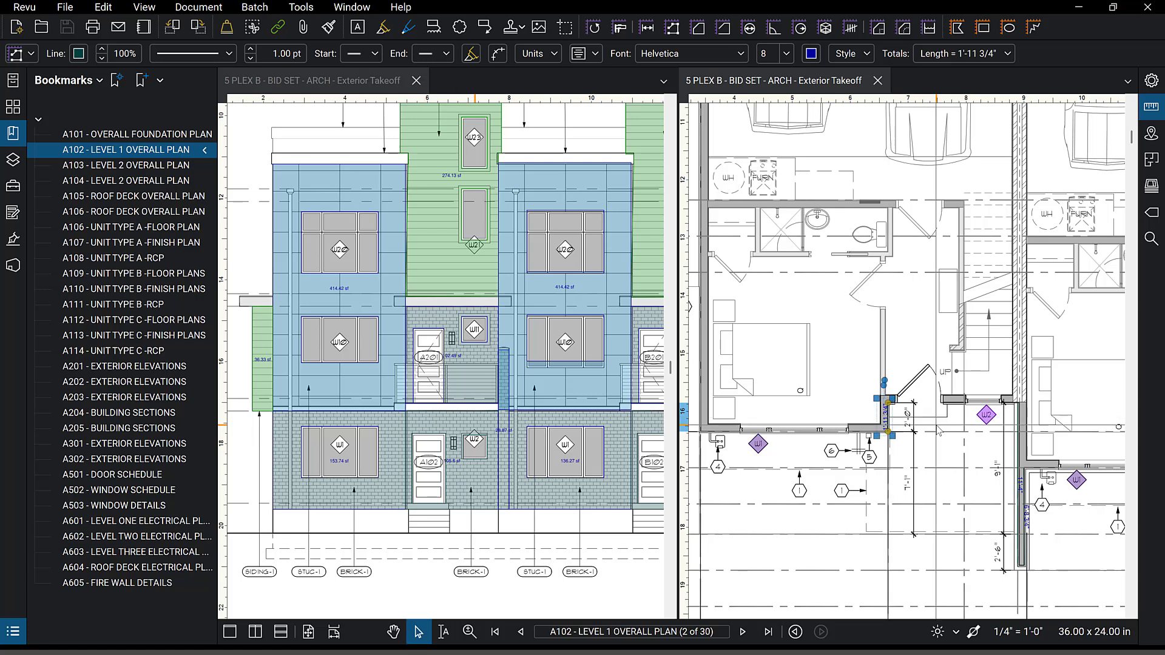
scroll(916, 429, up, 3)
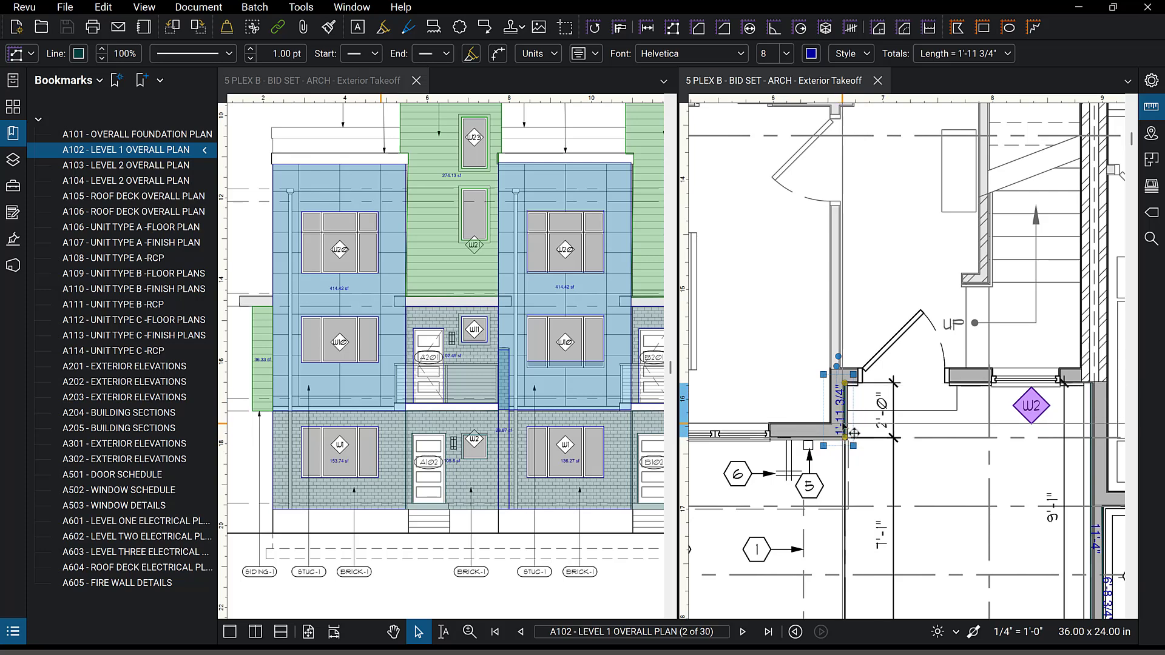
key(Escape)
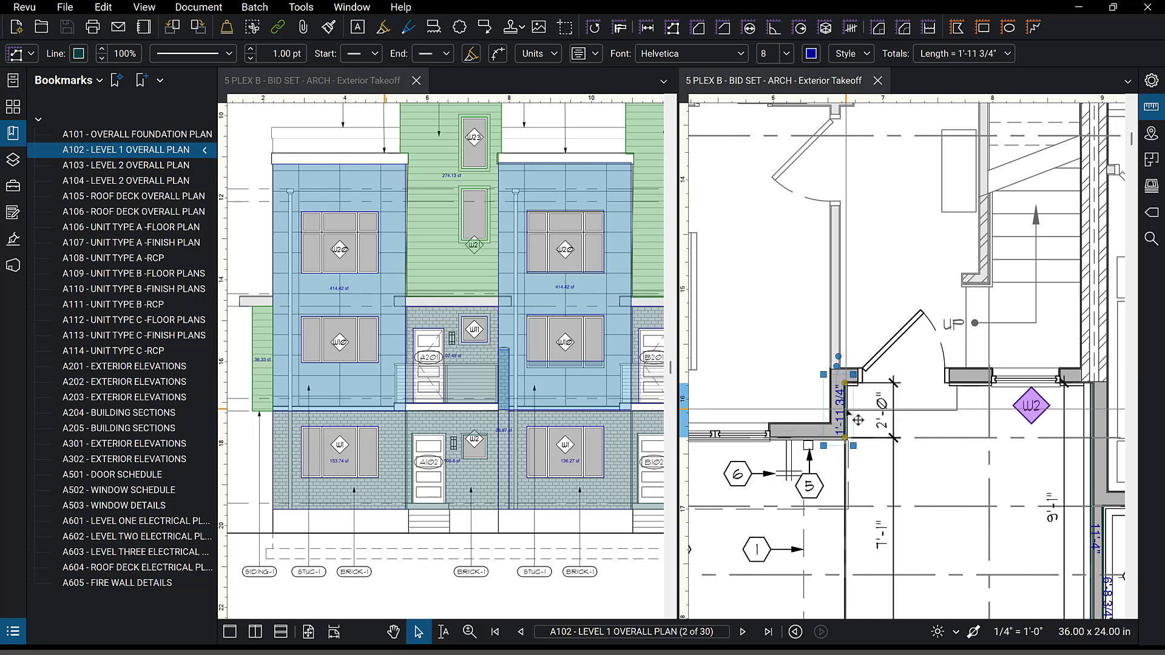
key(Delete)
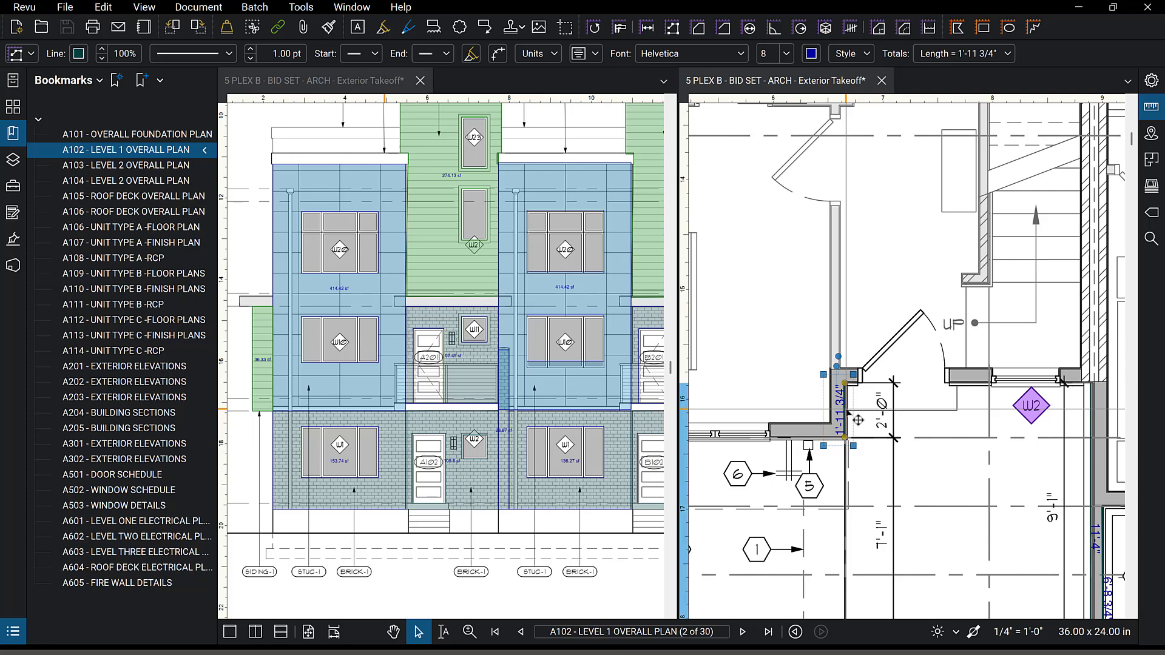
Delete the brick length measurements along the wall projecting between the Unit Type A and Unit Type B entries
scroll(762, 403, down, 1)
key(Tab)
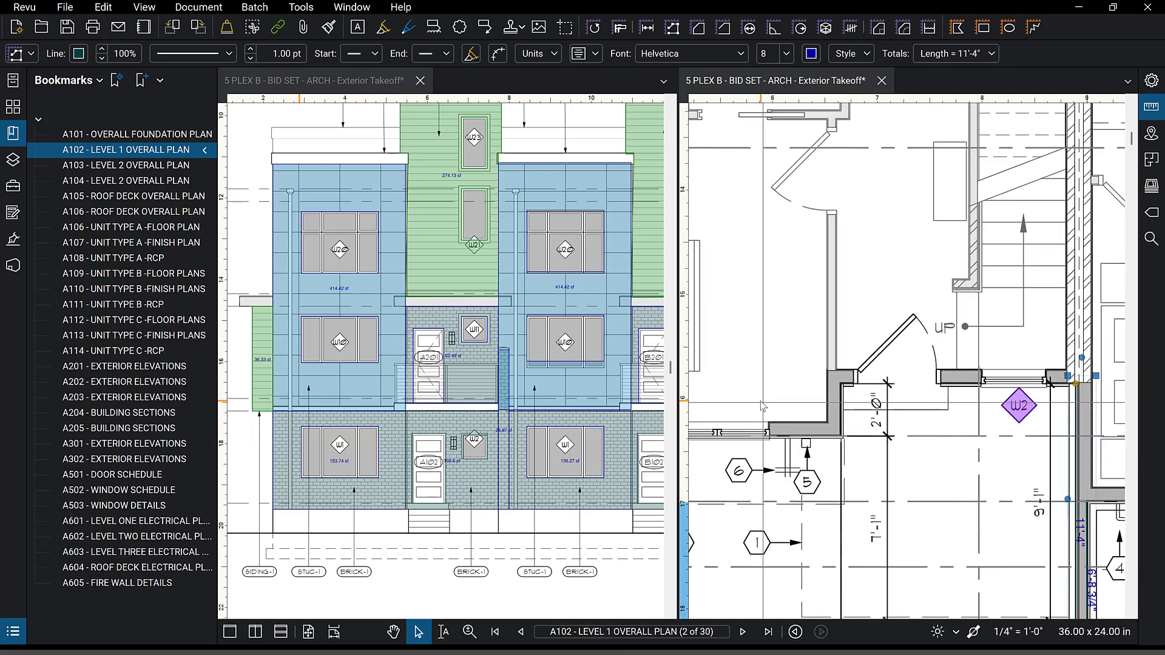
key(Tab)
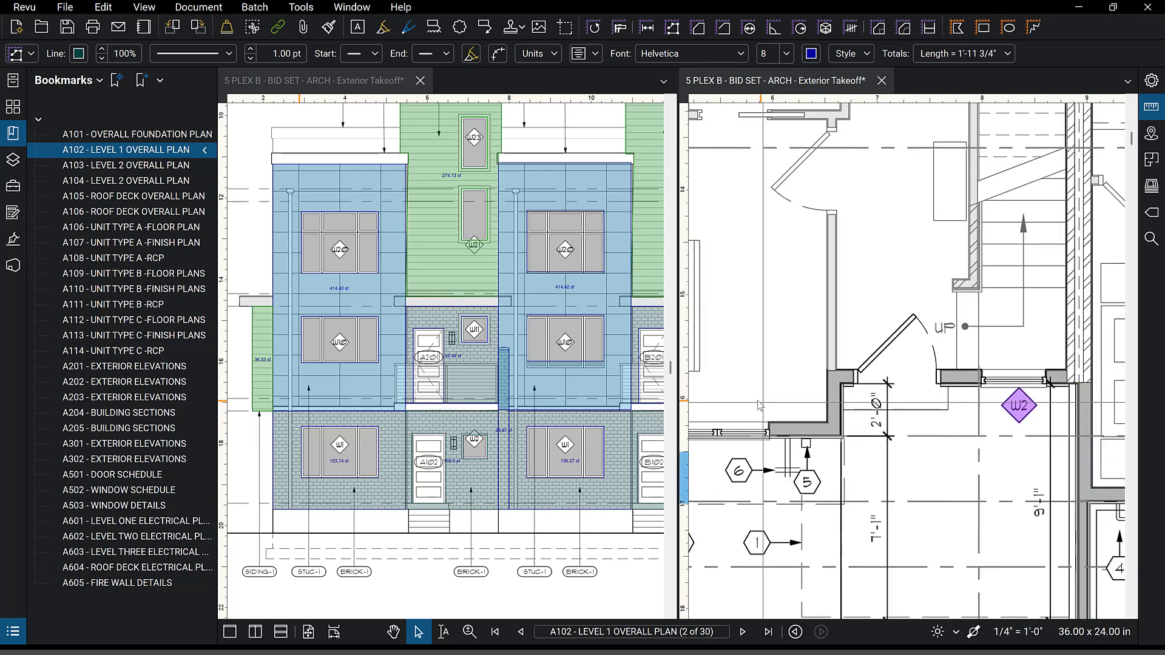
scroll(874, 306, down, 2)
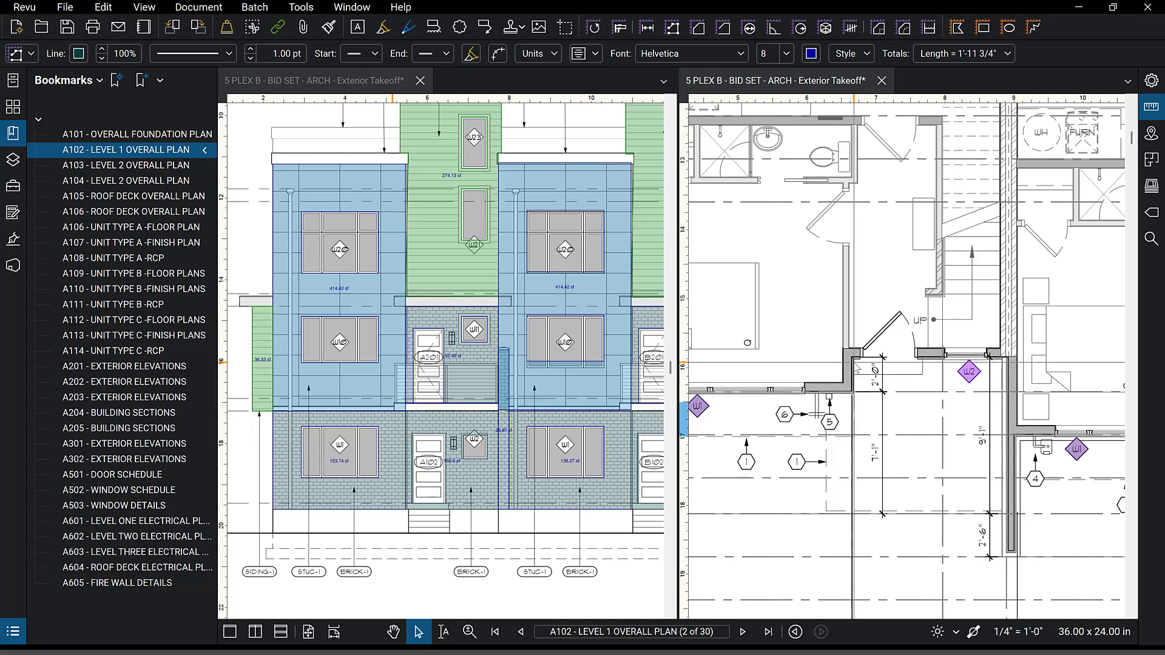
Show the Markups List and bring up its custom column management settings
click(13, 637)
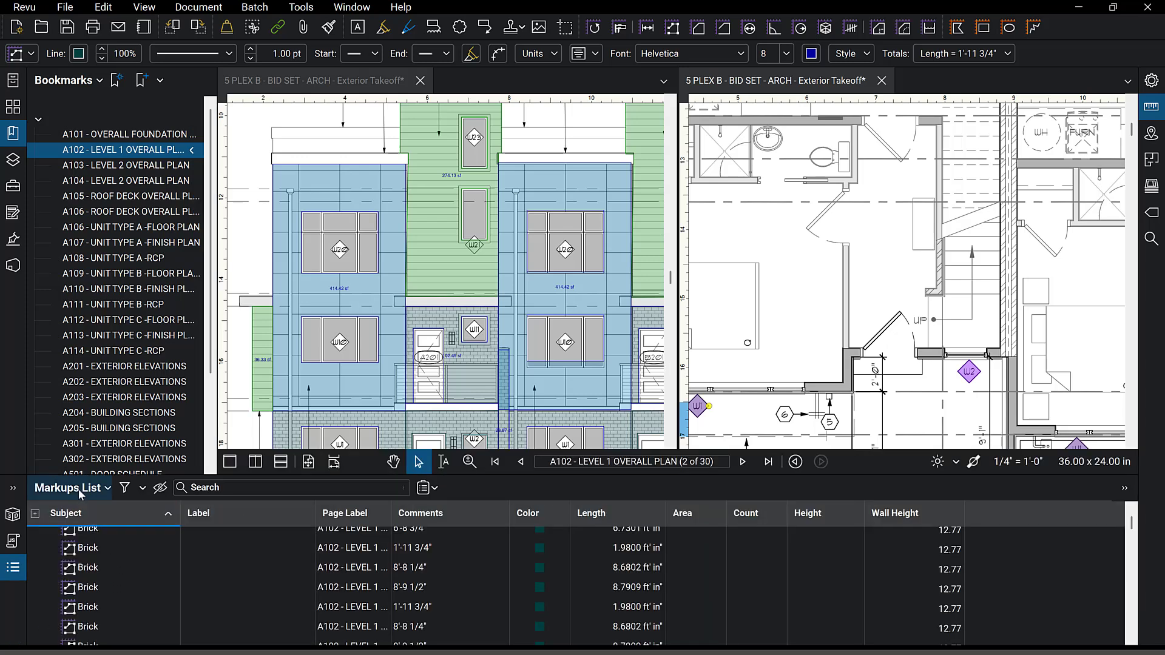
click(79, 490)
mouse_move(79, 514)
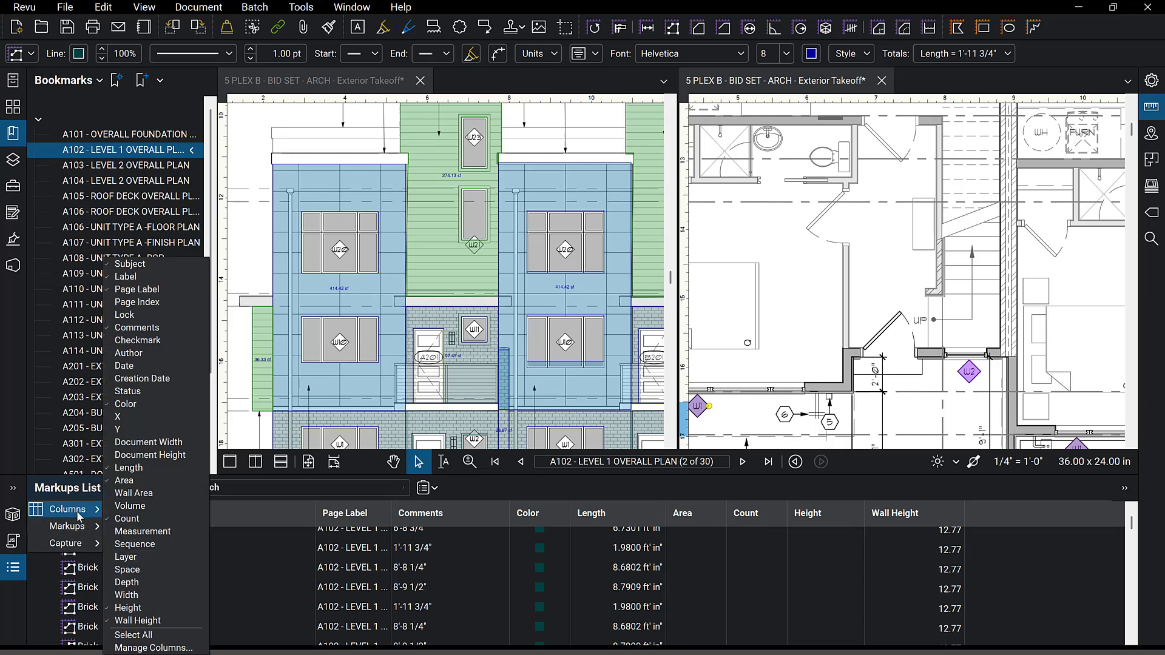
click(127, 519)
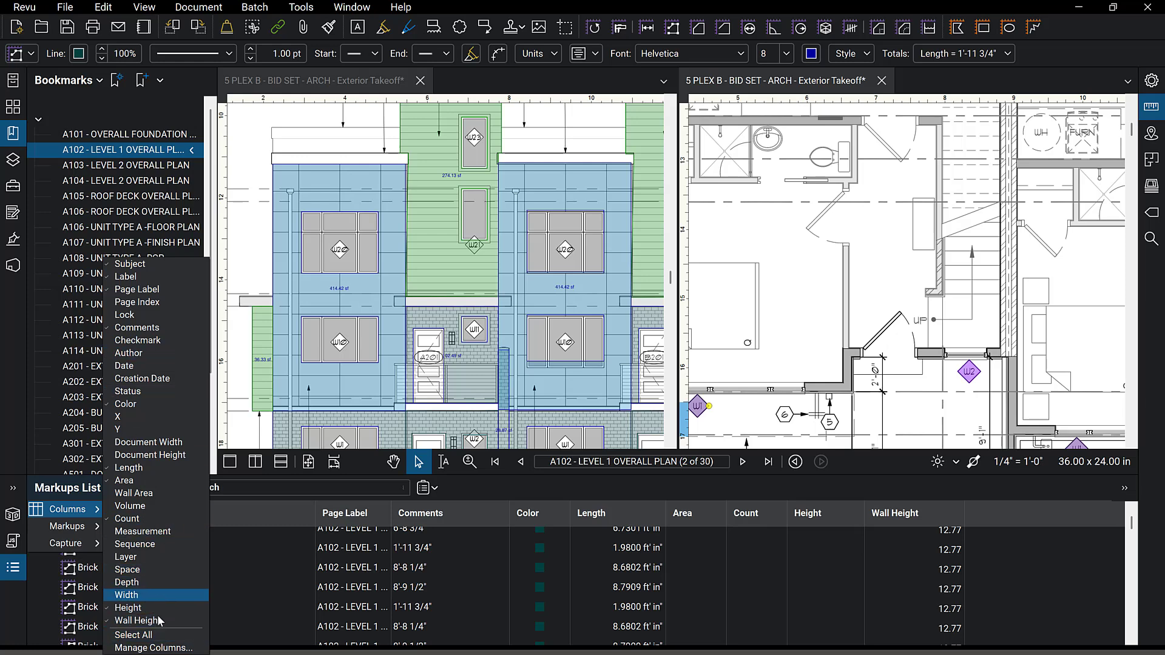
click(156, 648)
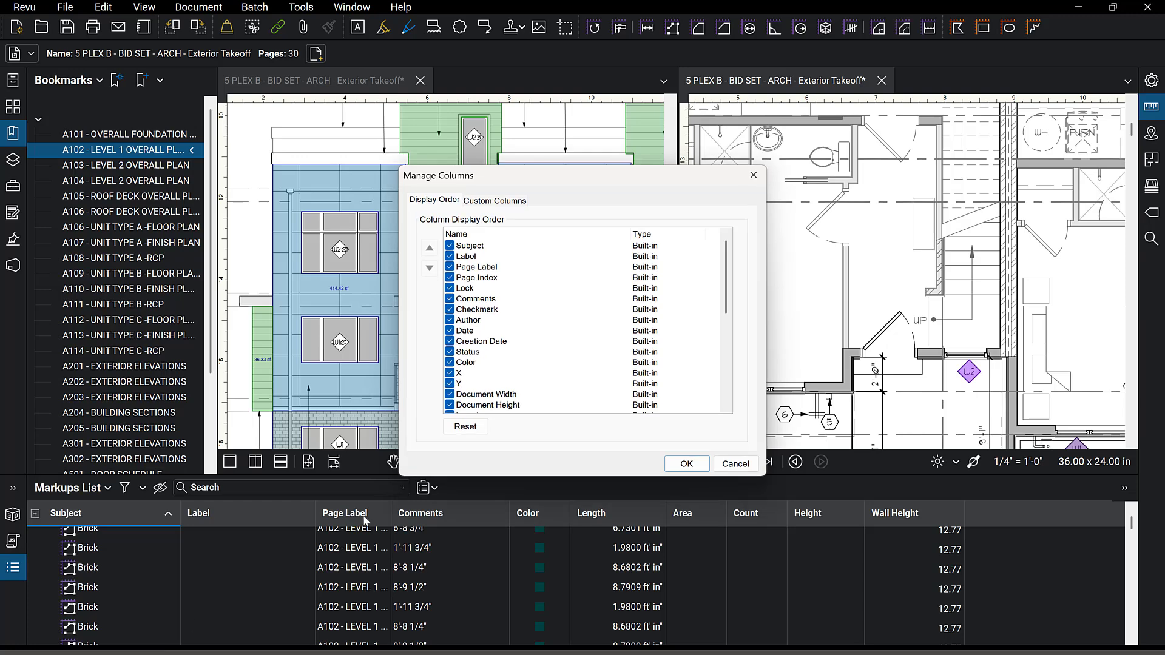
click(497, 204)
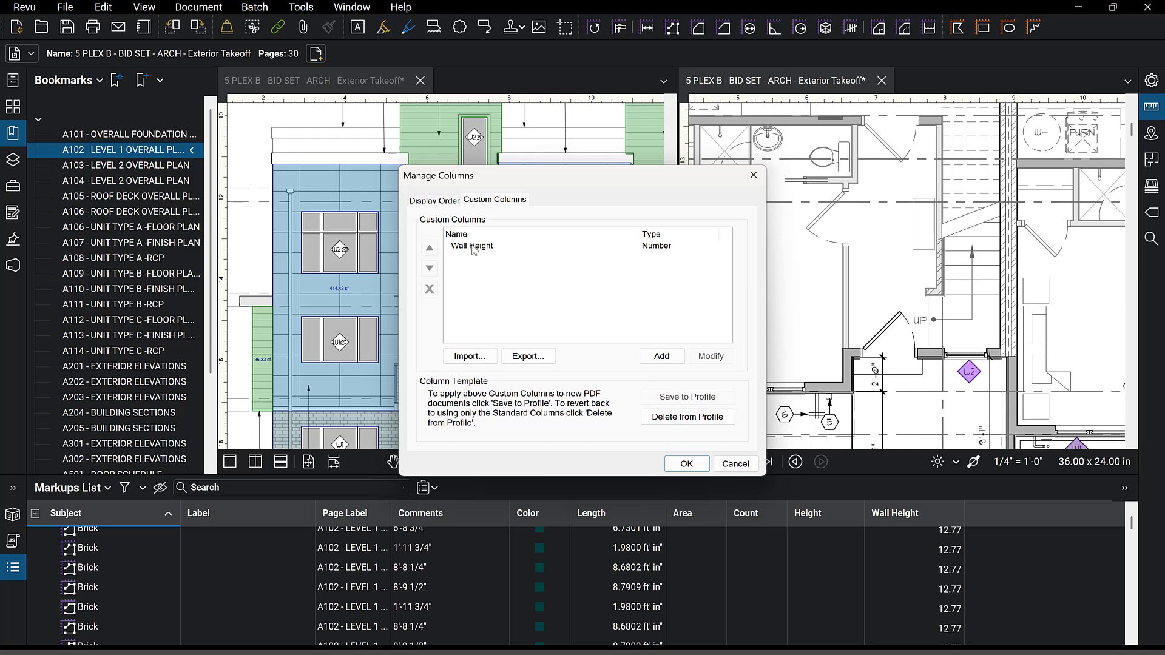
click(474, 248)
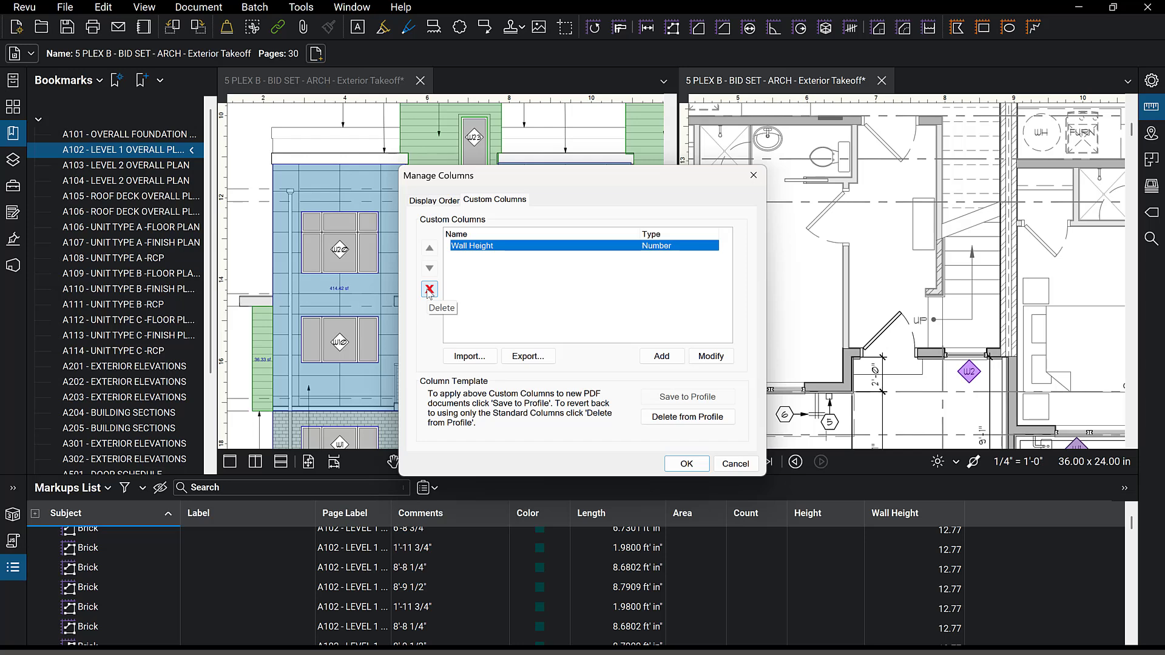
click(505, 282)
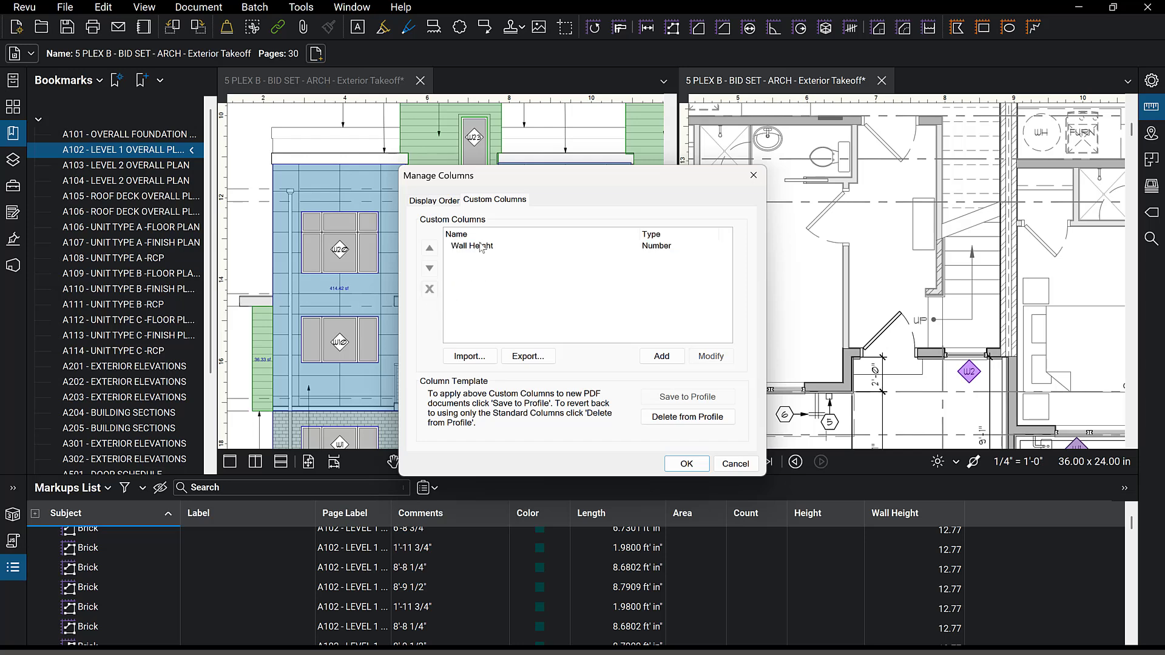
click(654, 360)
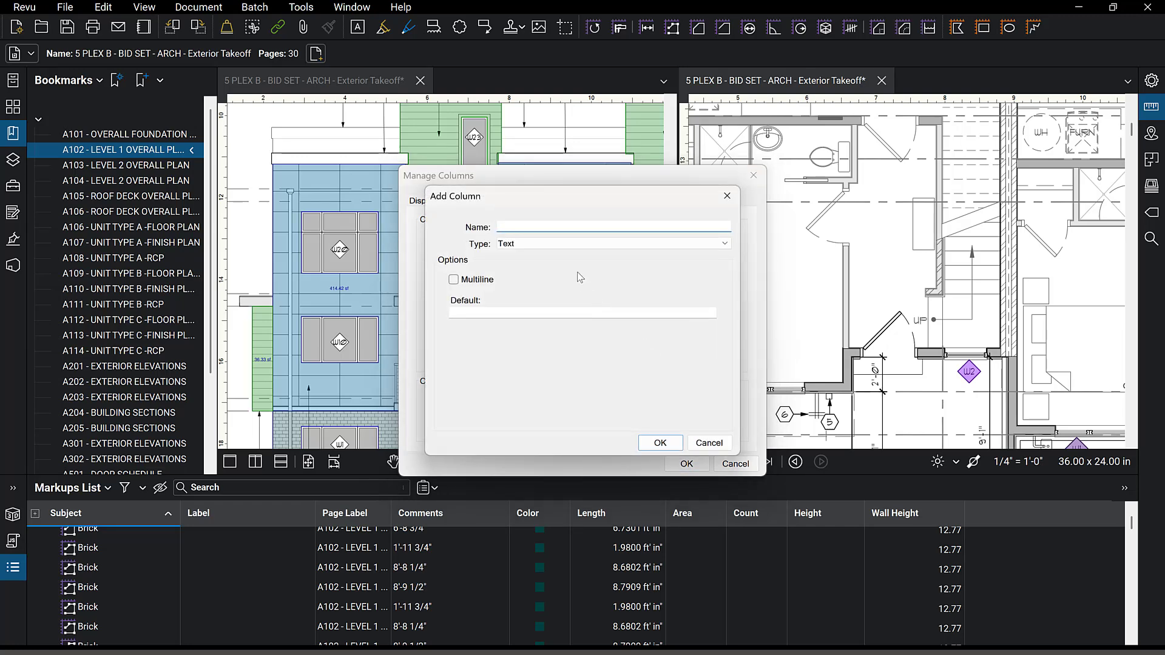
click(564, 244)
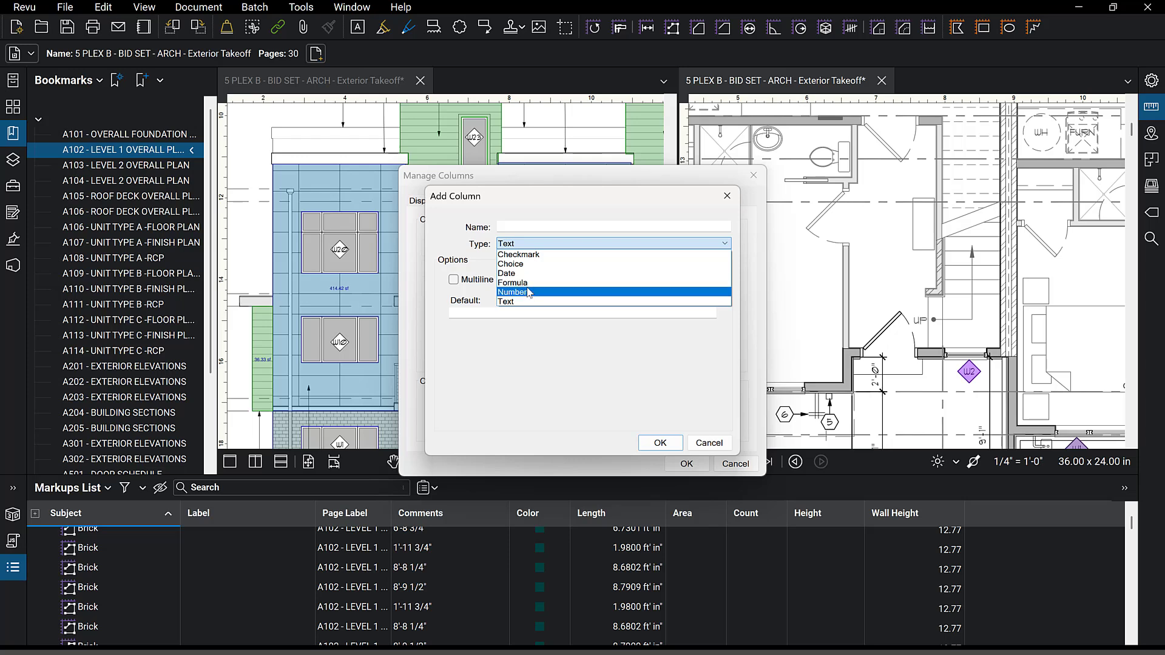
click(717, 450)
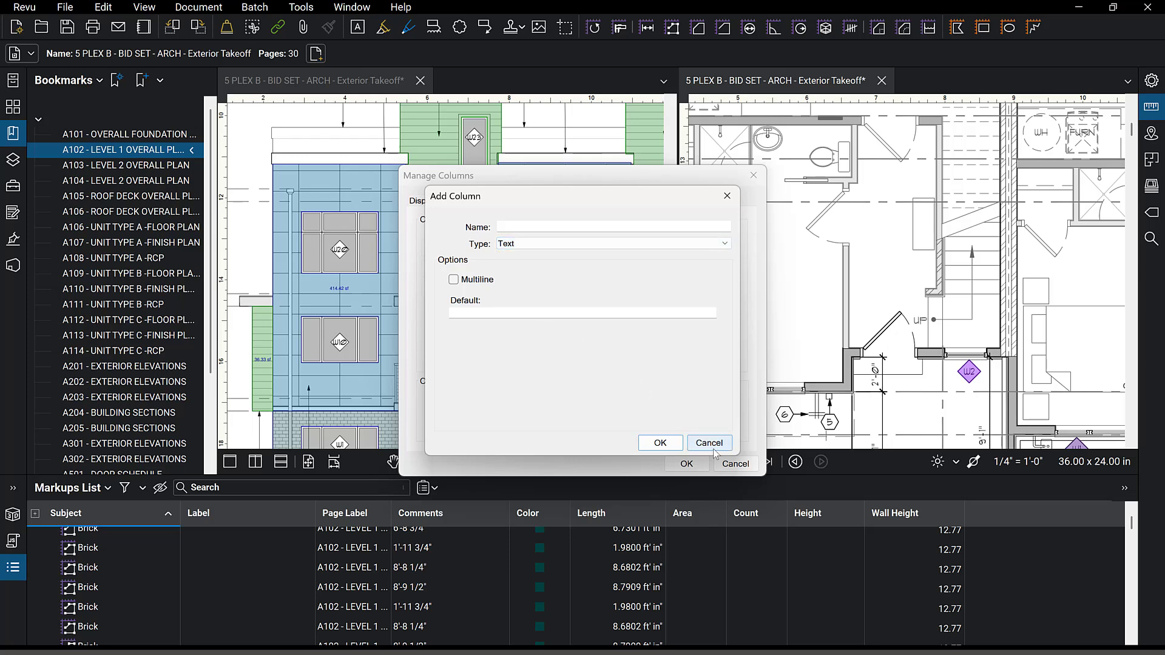
click(718, 444)
Review the Wall Height number column's settings and save the custom columns to the profile as the template for new PDFs
double_click(477, 245)
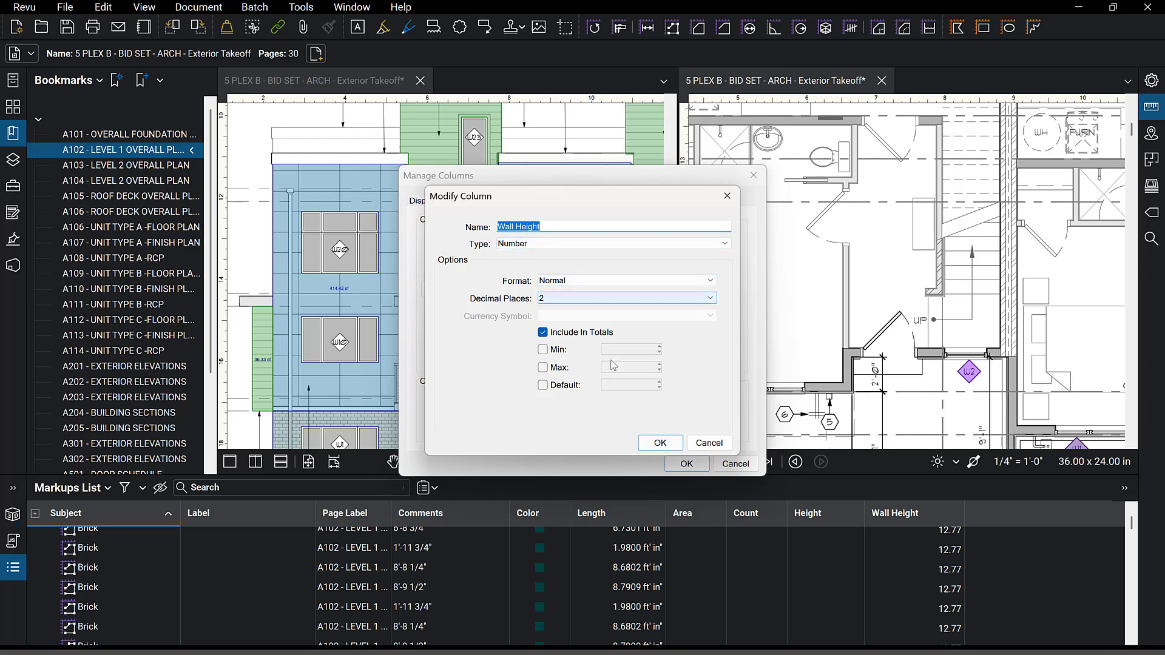
click(658, 447)
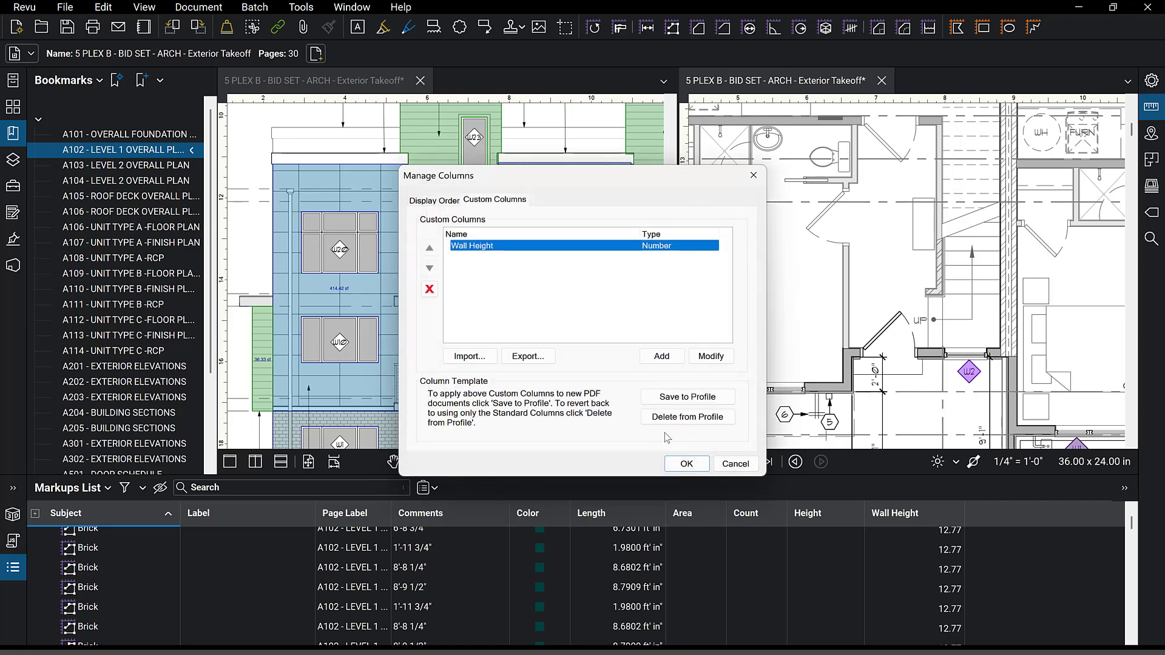
click(699, 402)
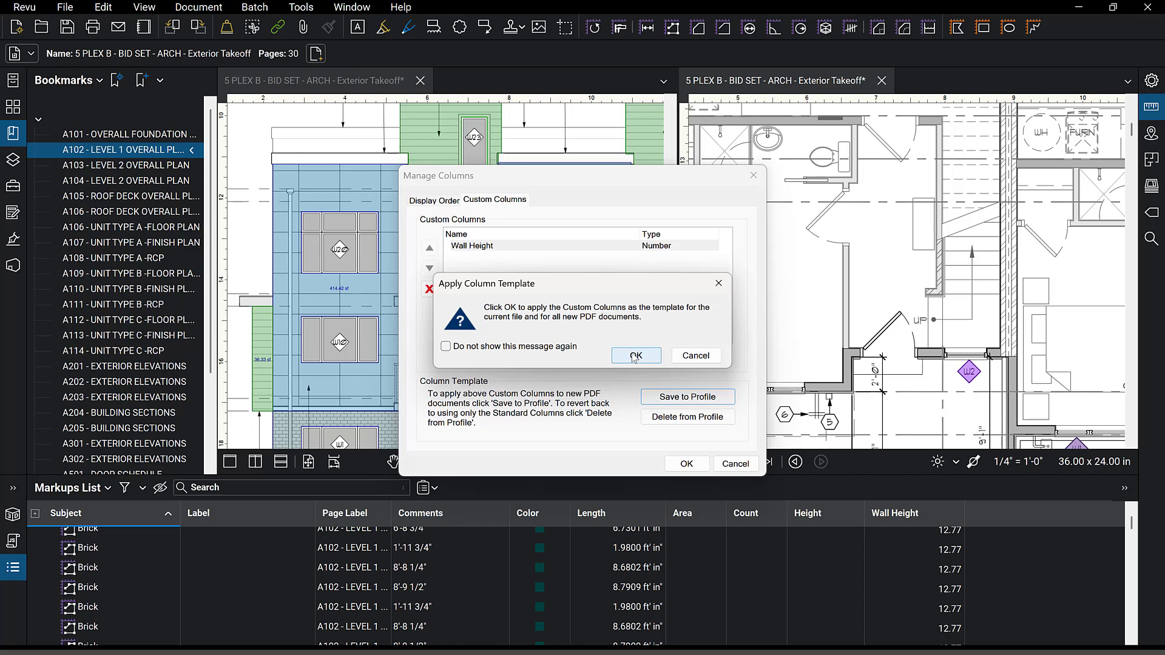
click(634, 357)
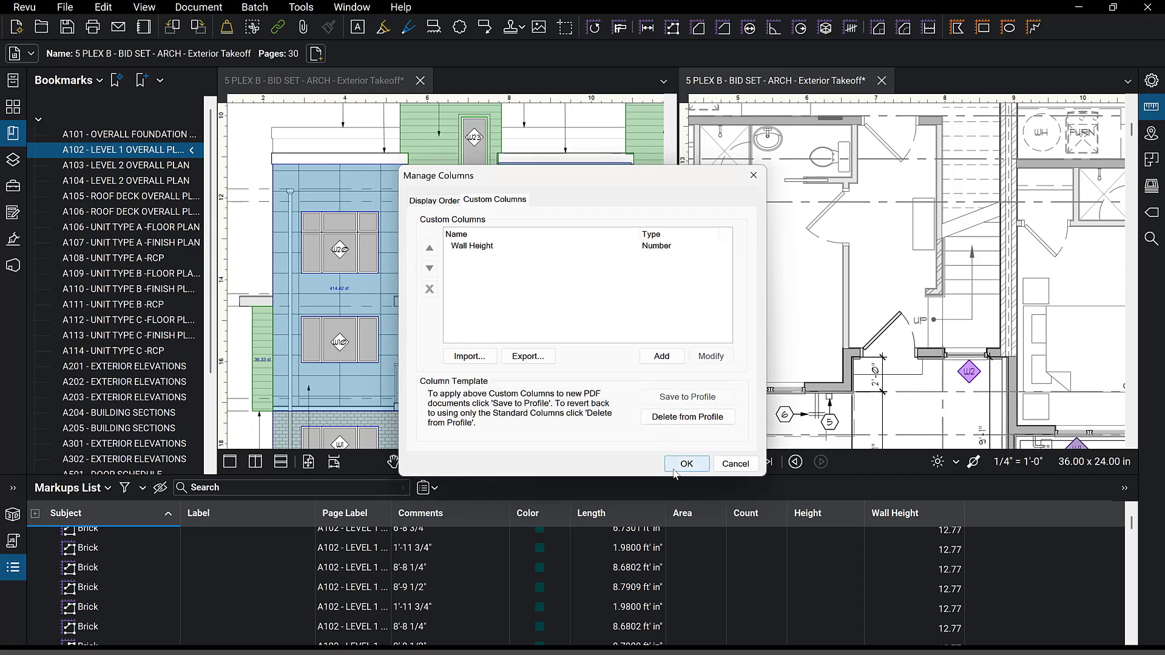
Accept the custom column settings, bring up the exterior takeoff tool set, and view the ground-floor brick walls on the A201 elevation
click(679, 465)
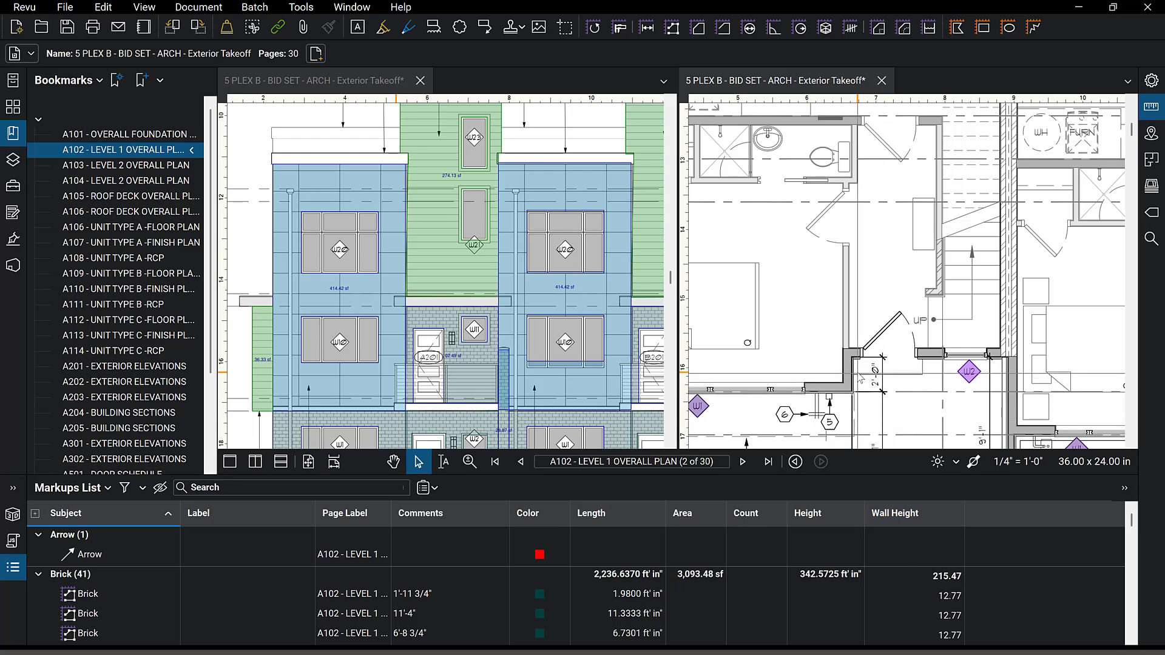
click(14, 189)
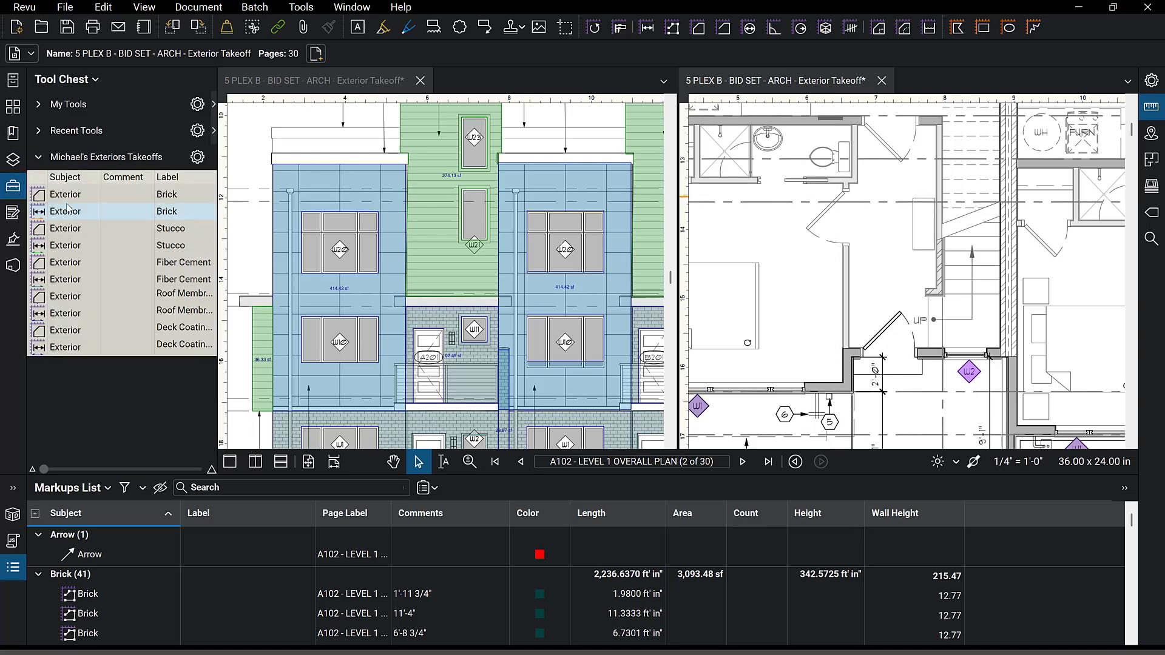
scroll(492, 229, down, 3)
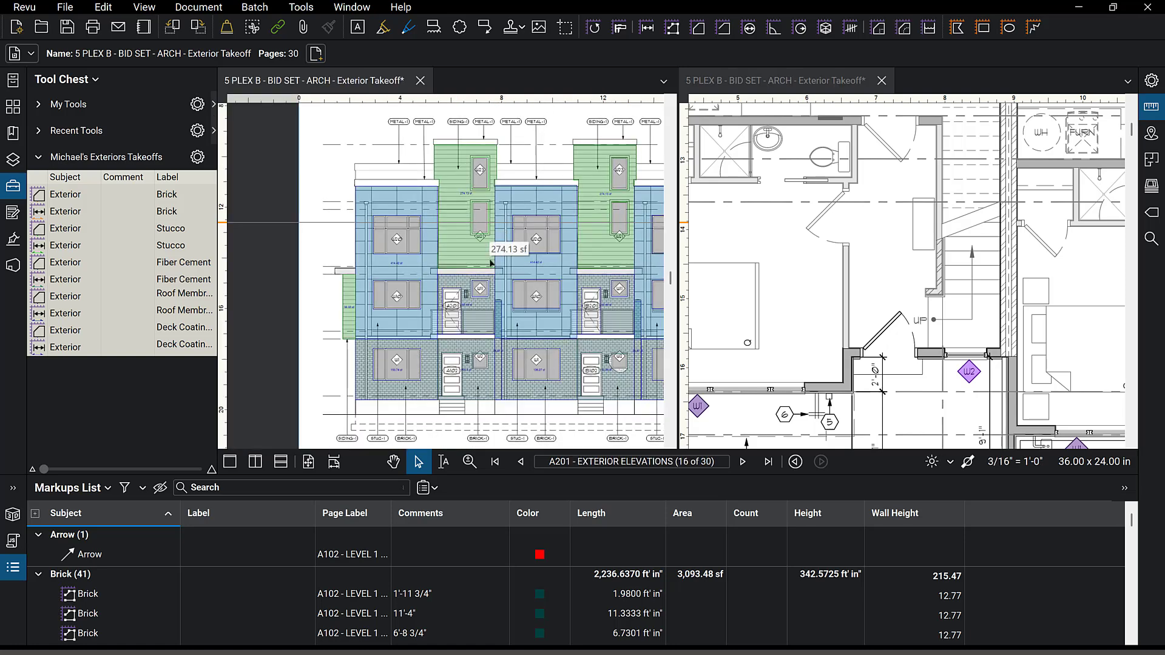
scroll(443, 401, up, 3)
scroll(442, 401, up, 1)
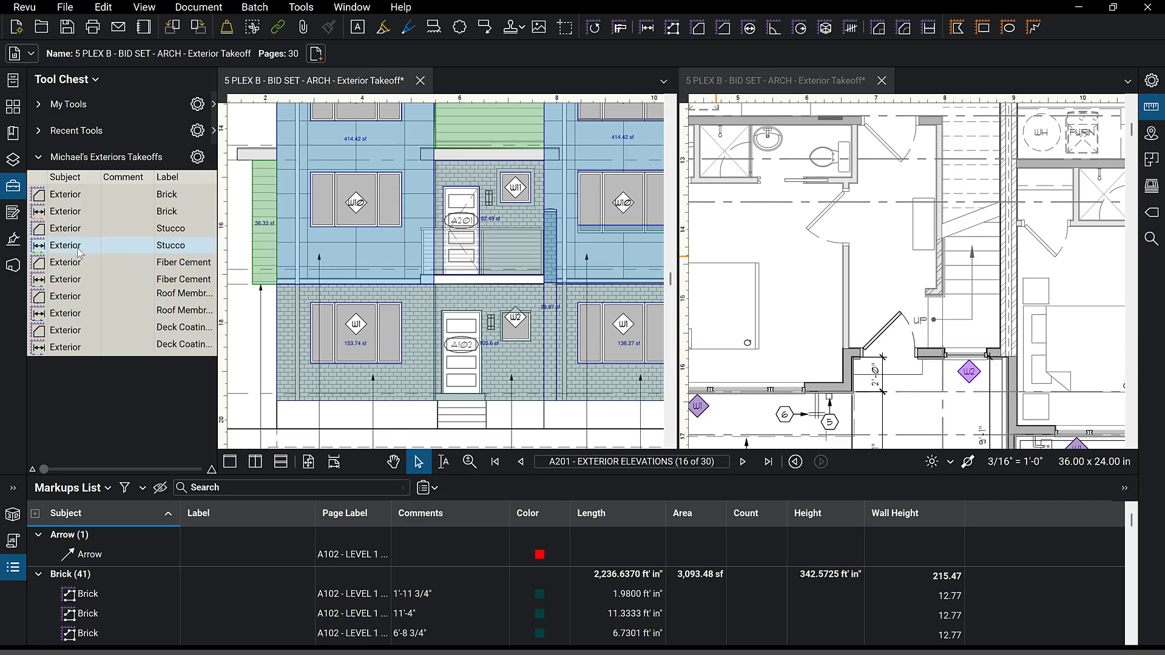
Measure the short brick wall return beside the entry door on A102 with the Exterior Brick length tool
click(53, 212)
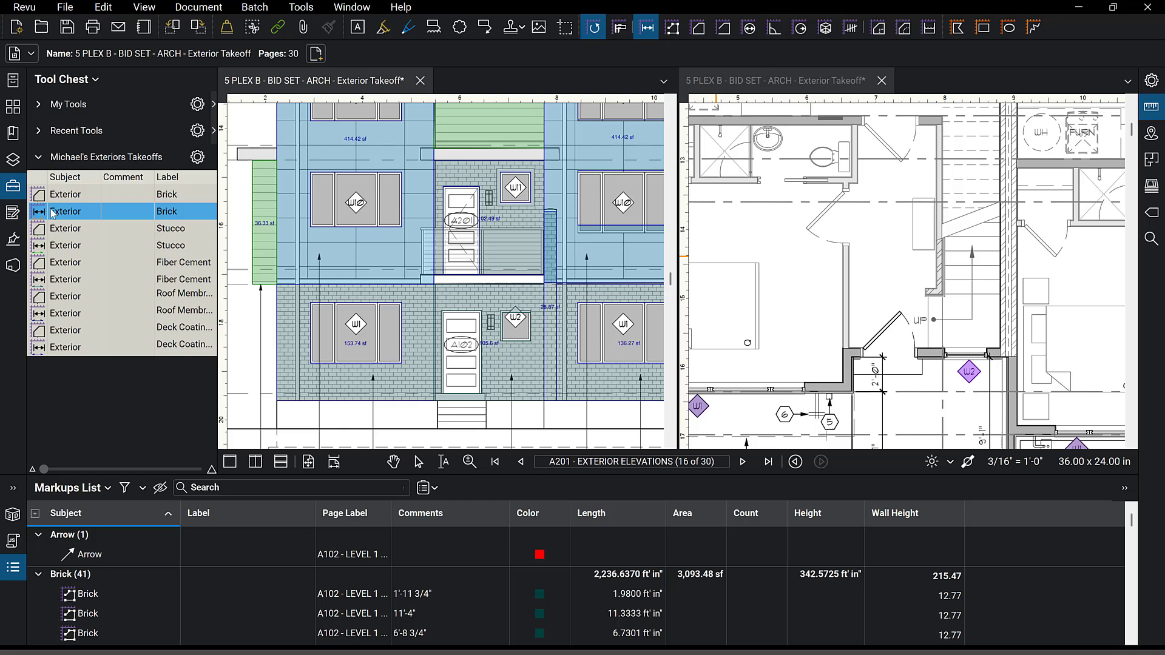
click(854, 392)
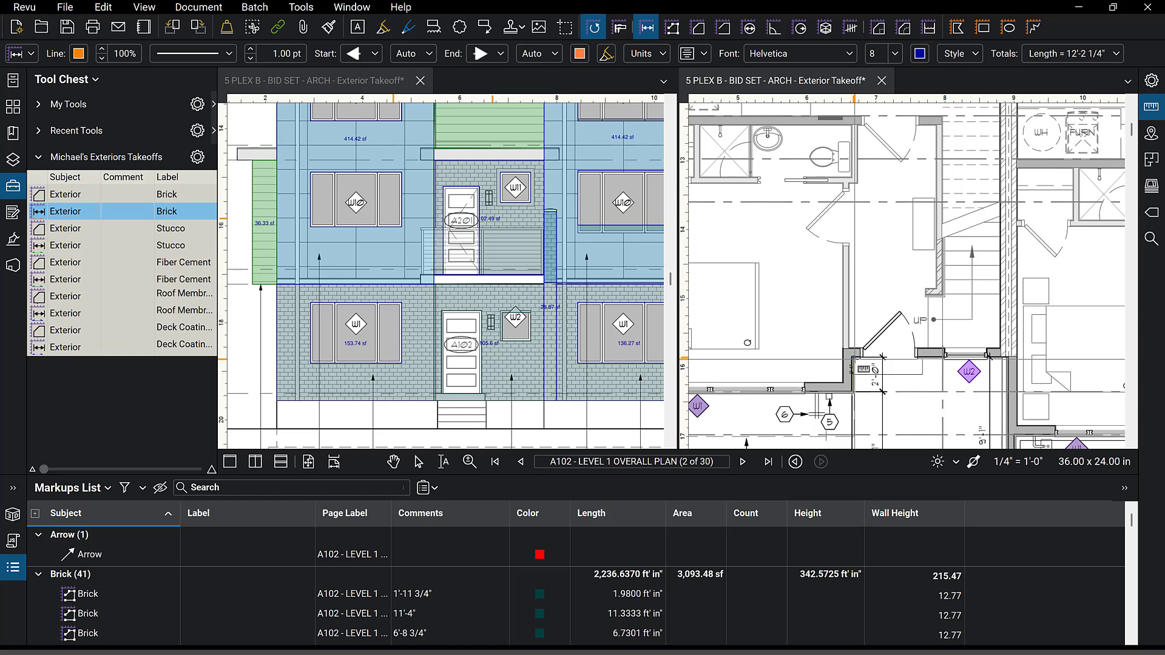
click(855, 358)
scroll(853, 367, up, 3)
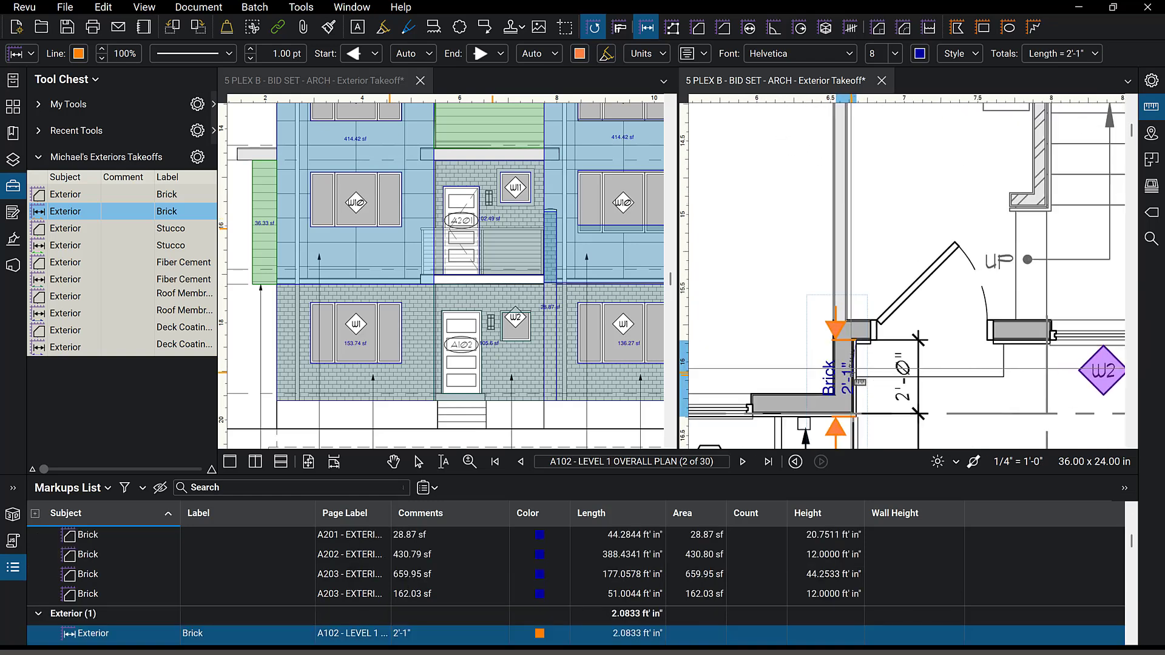
click(875, 345)
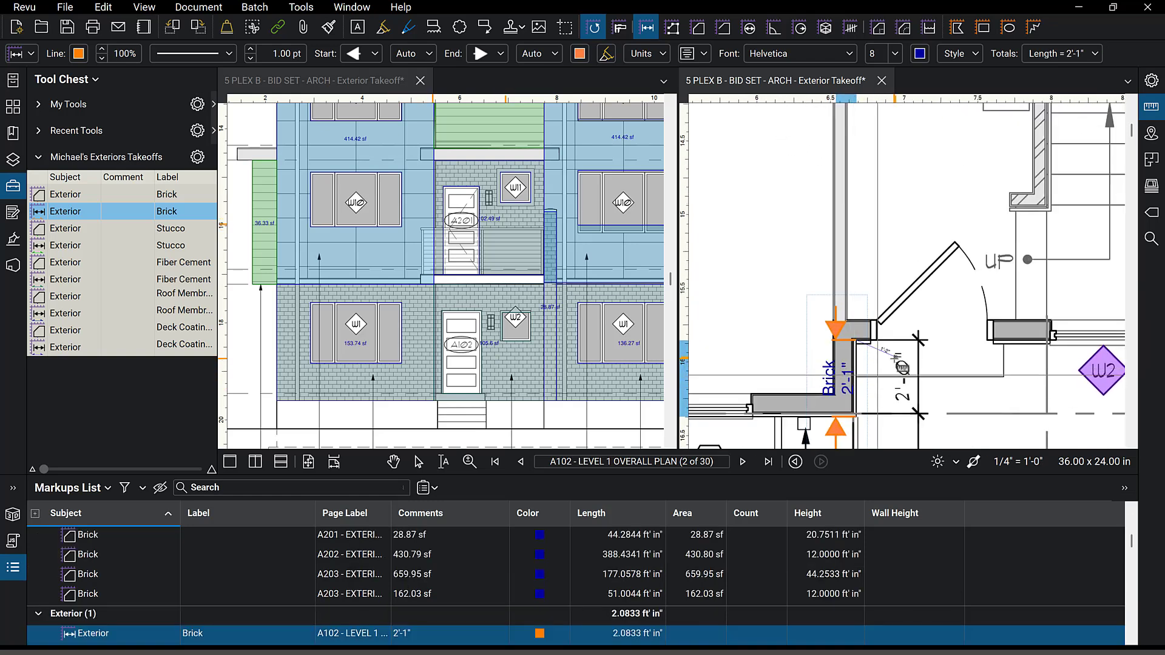
key(Escape)
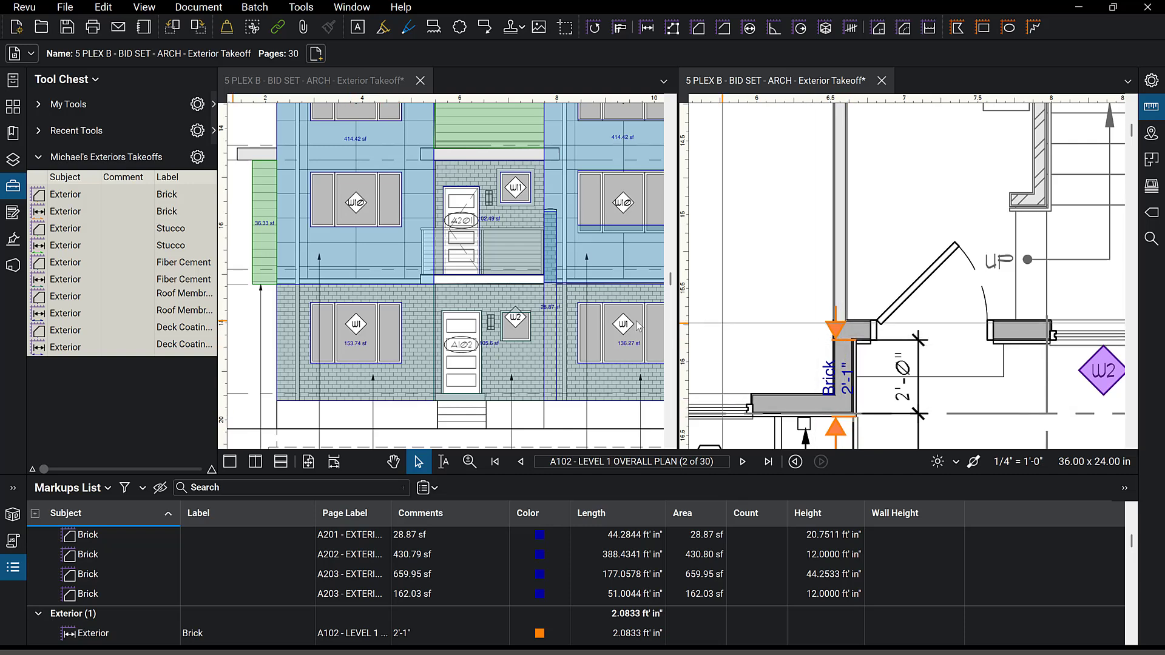
Measure the height of the ground-floor brick wall beside window W1 on A201, and delete that temporary length measurement
click(414, 344)
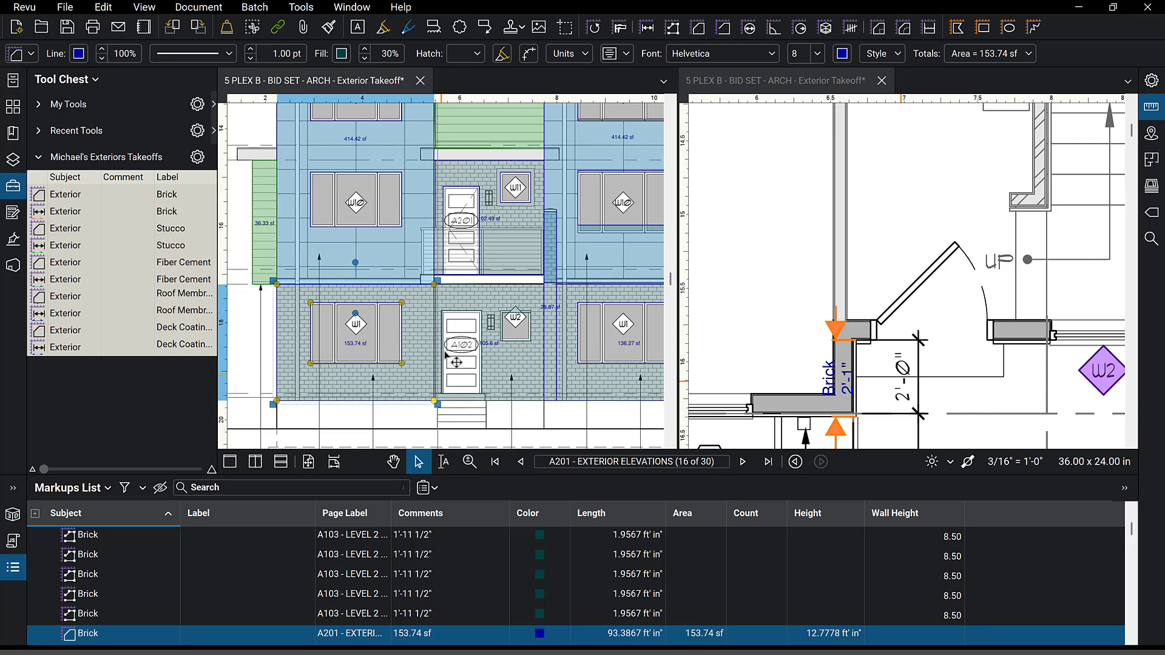
click(1151, 108)
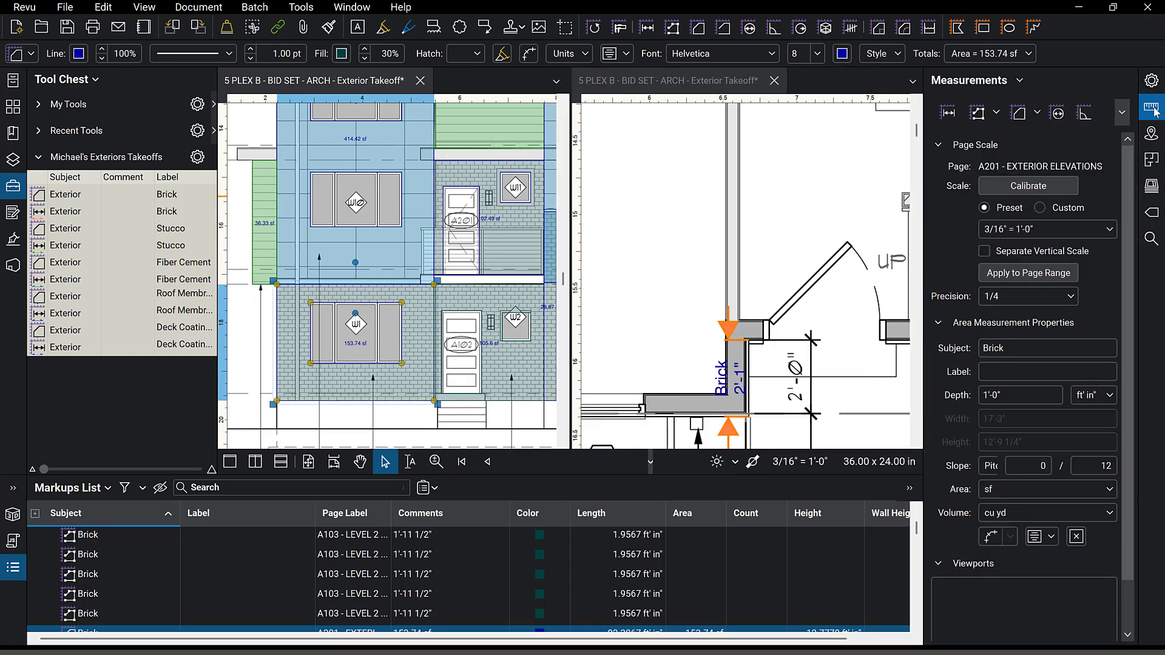
click(947, 113)
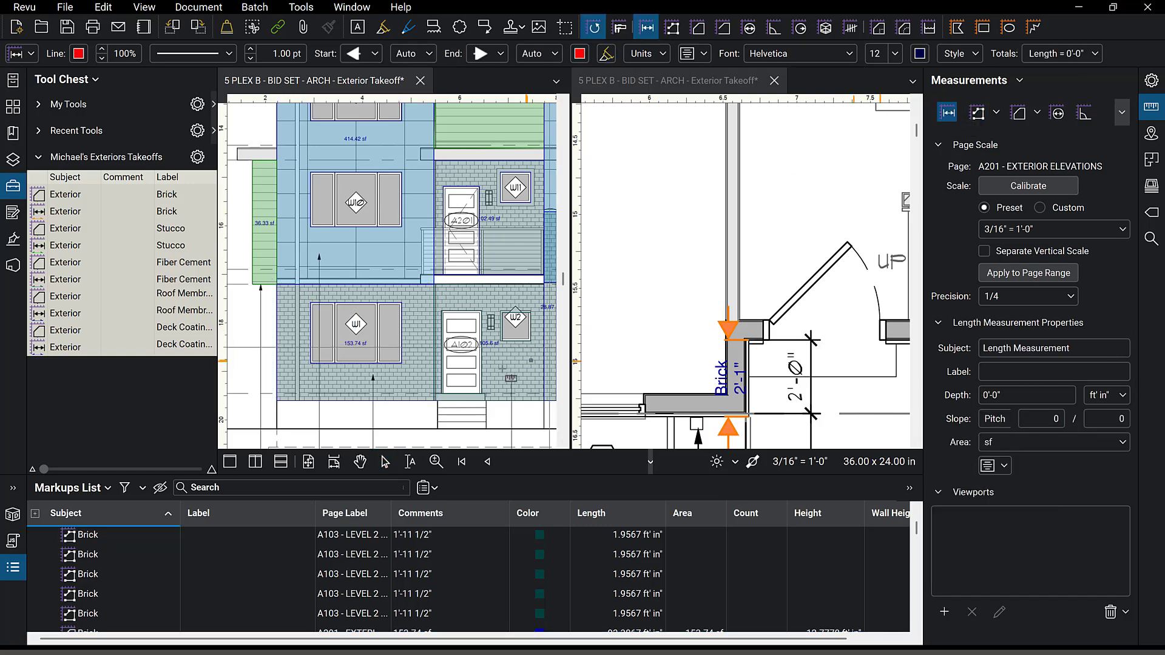
click(408, 400)
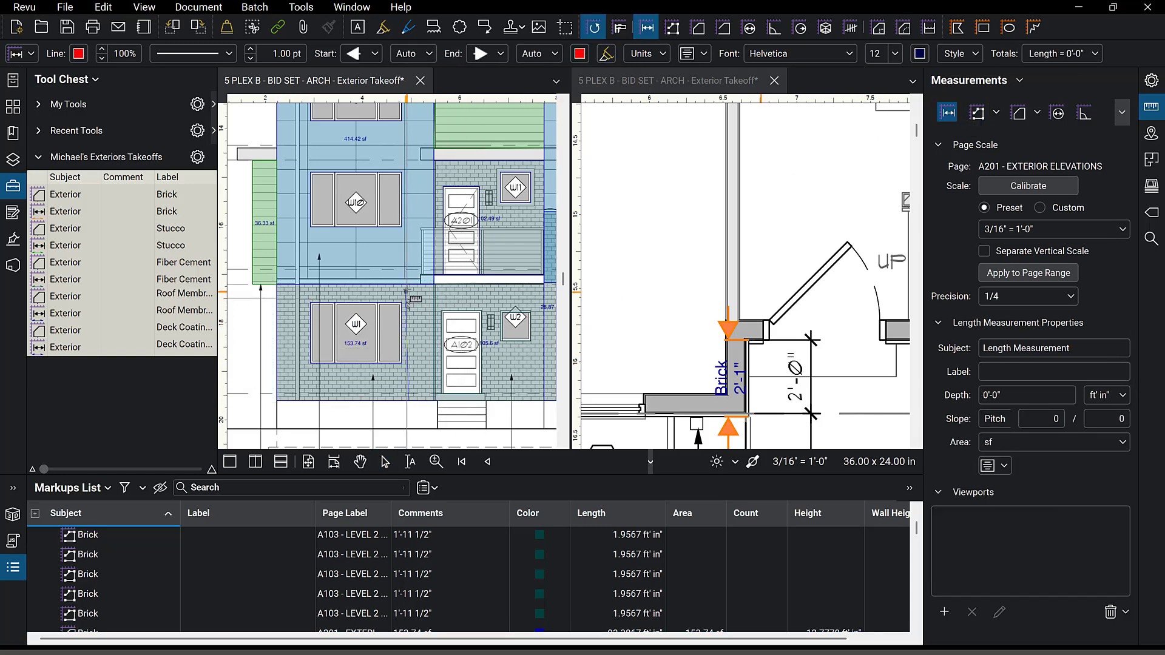
click(407, 283)
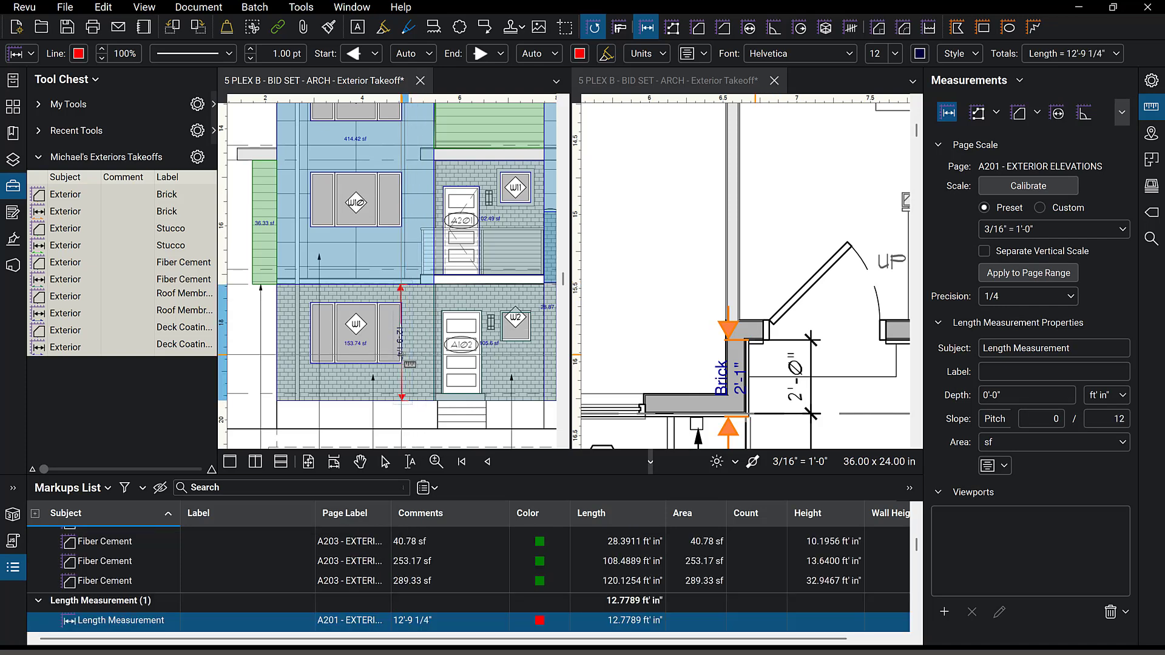
scroll(401, 354, up, 1)
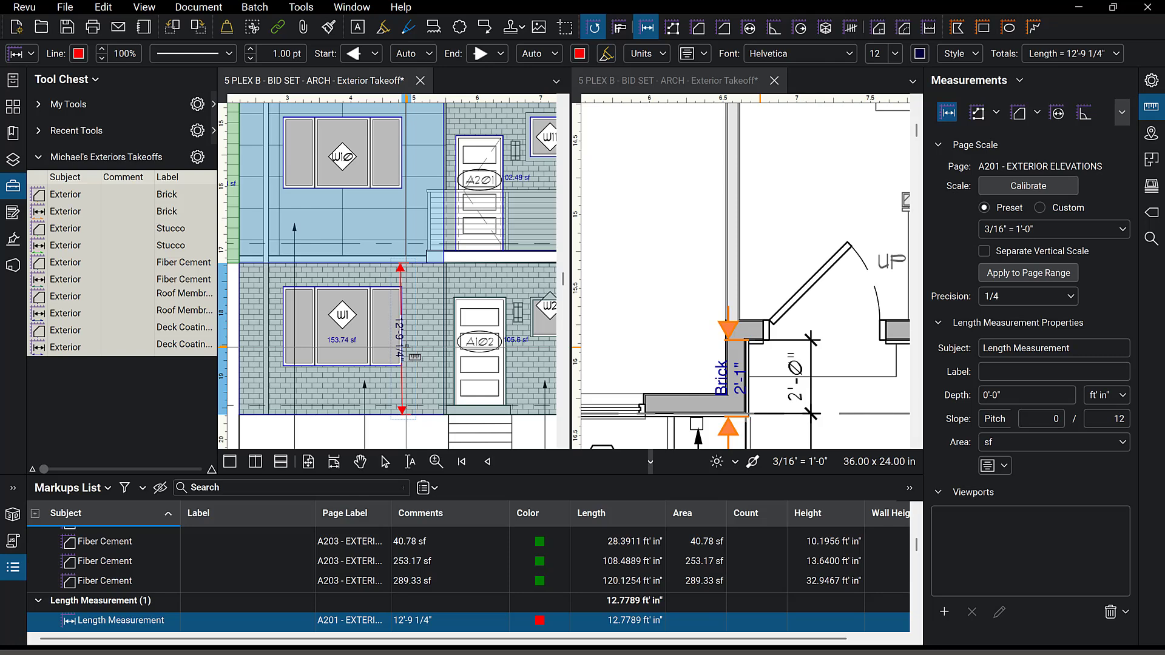
key(Escape)
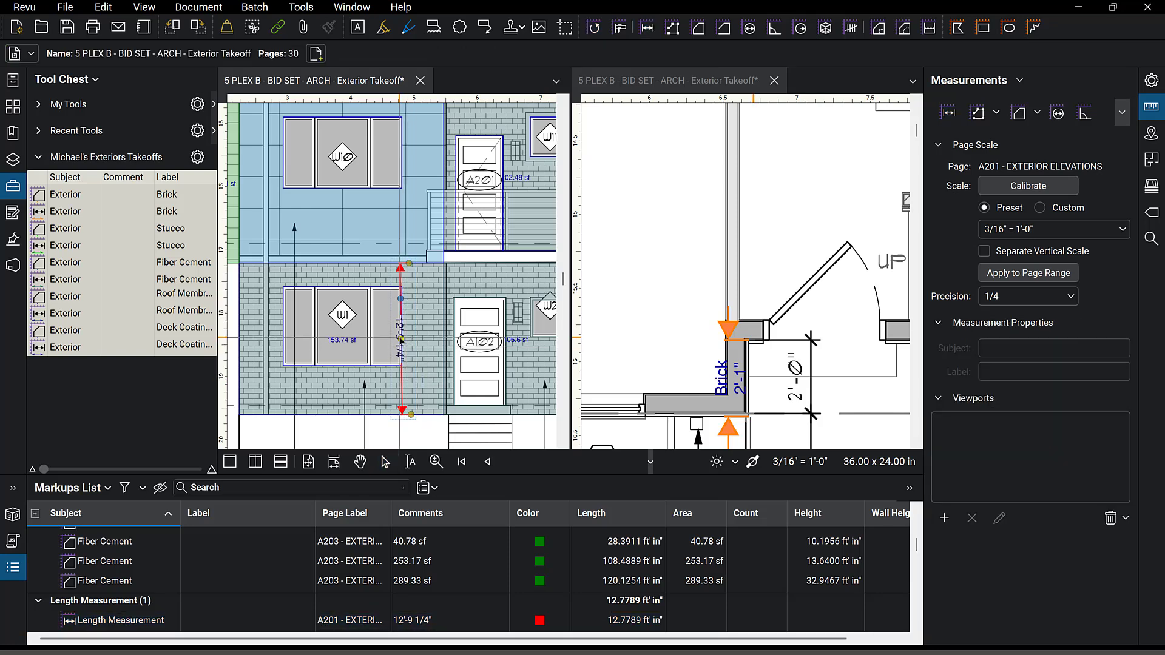
click(401, 341)
key(Delete)
click(401, 341)
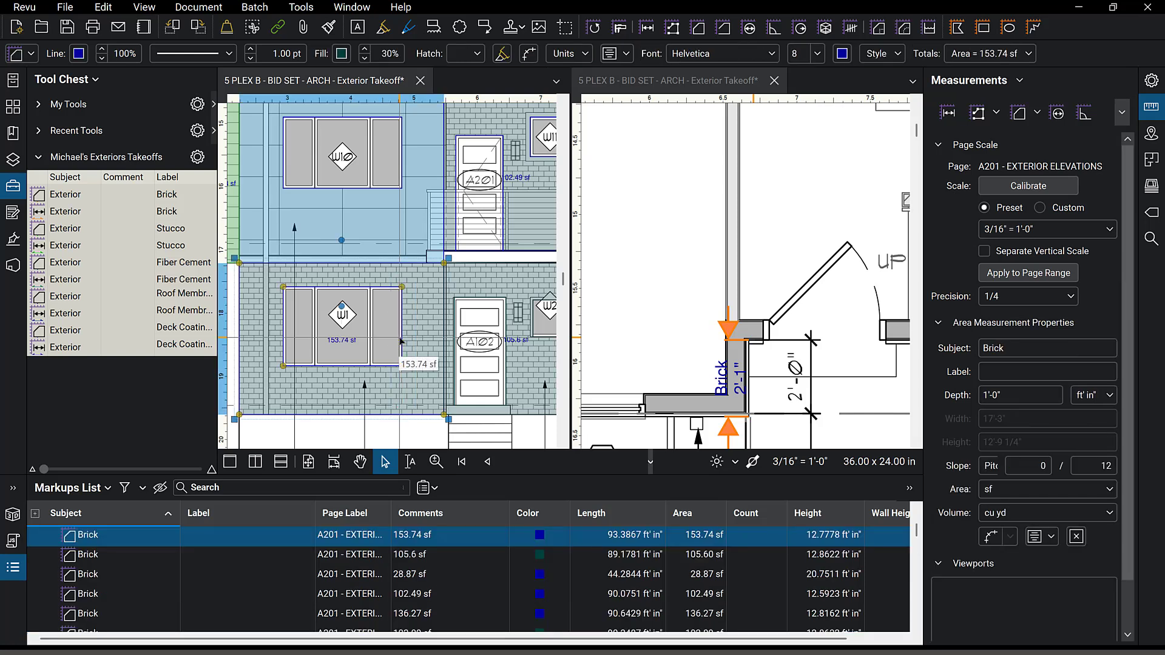
Set the Wall Height of the A102 brick return's length measurement to 12.77
scroll(658, 205, down, 2)
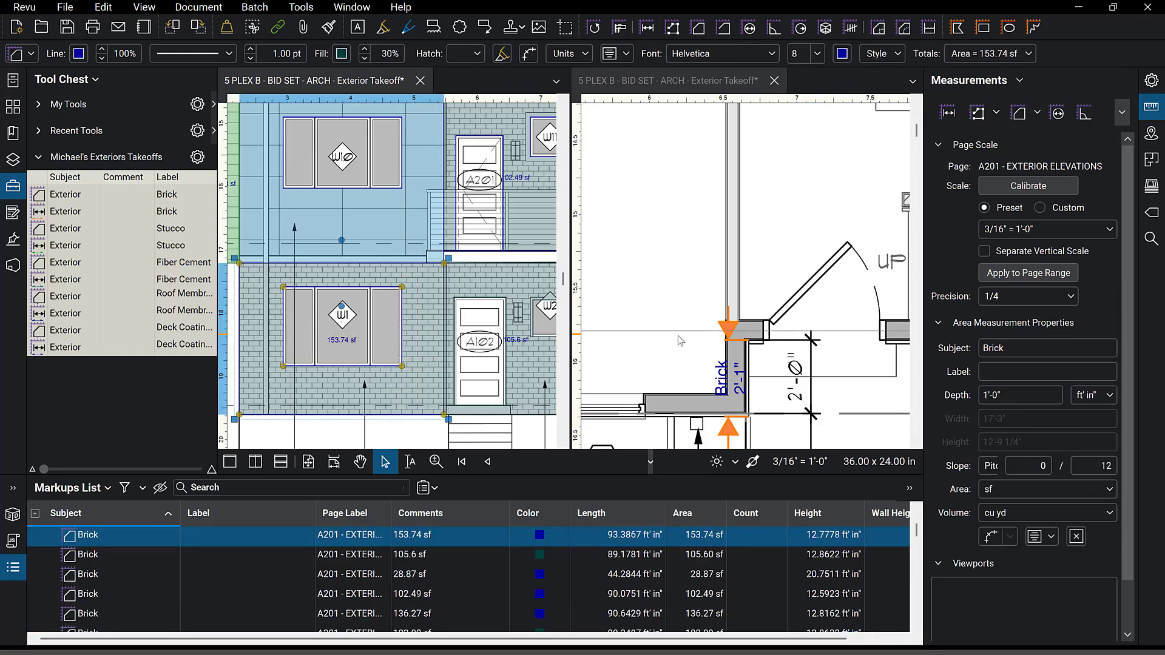
click(658, 205)
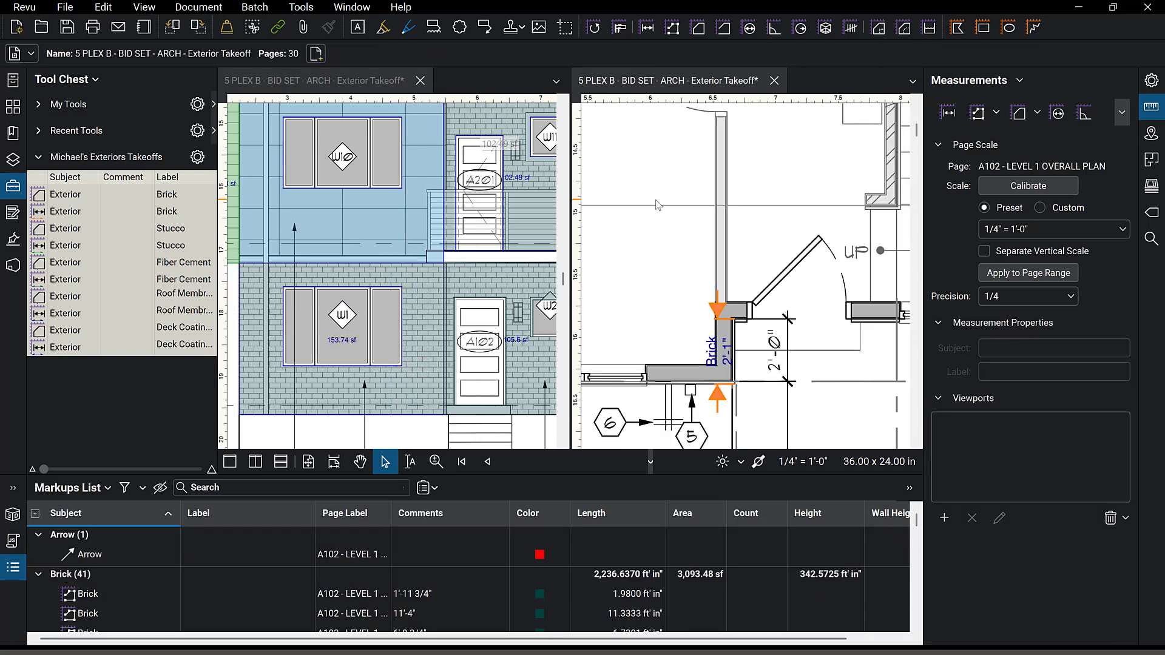
click(738, 331)
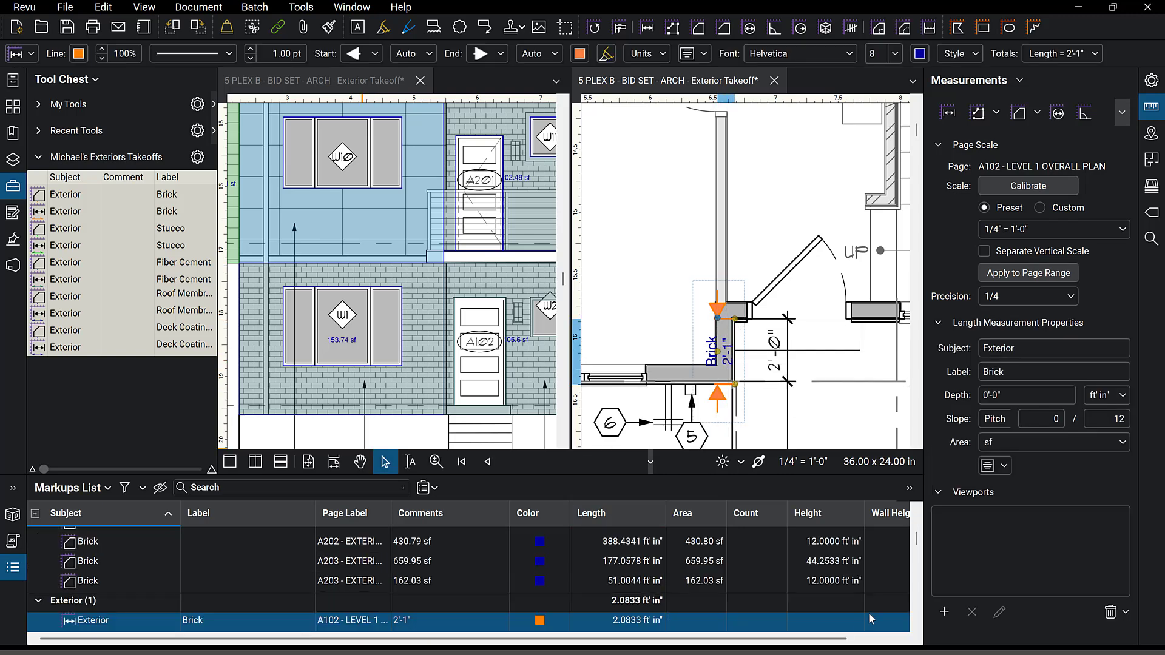
drag(925, 462, 990, 462)
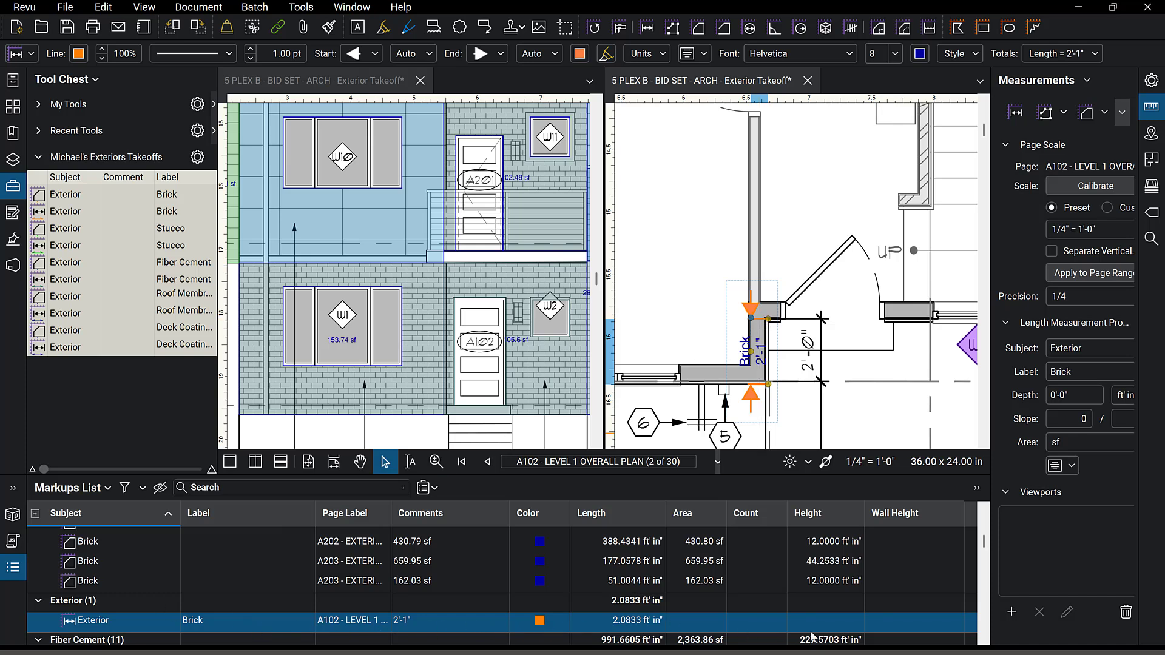
click(934, 627)
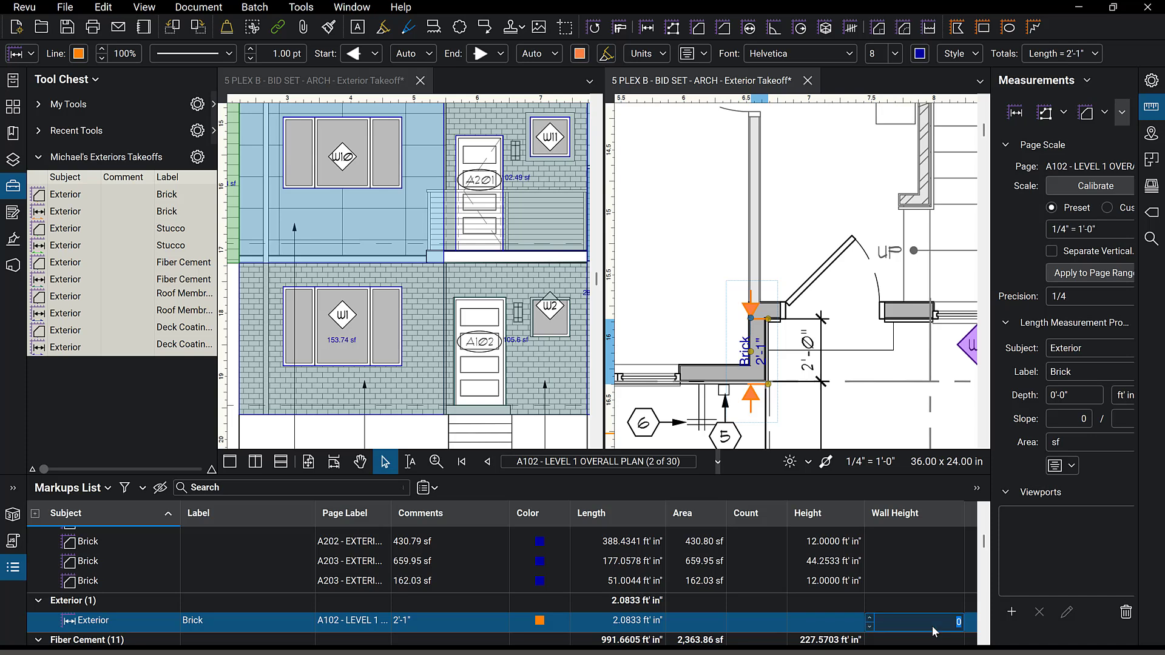
text(12.77)
click(930, 581)
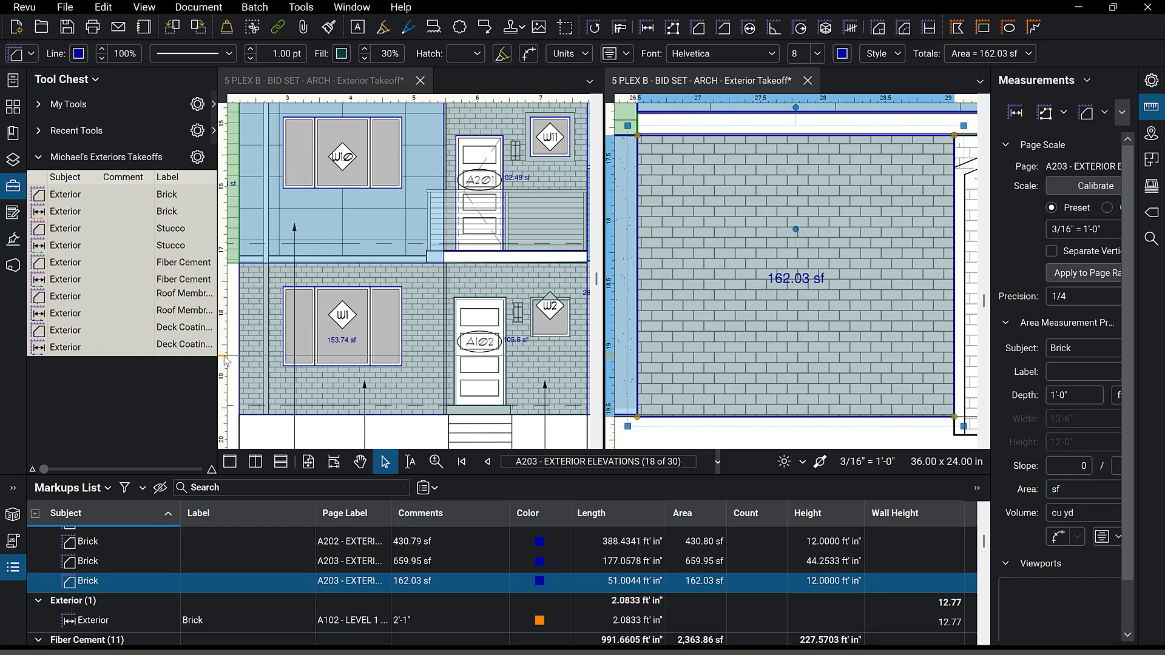
Return the plan view to A102, reselect the brick return's measurement, and hide the tool set and measurement properties to enlarge the workspace
drag(217, 358, 28, 359)
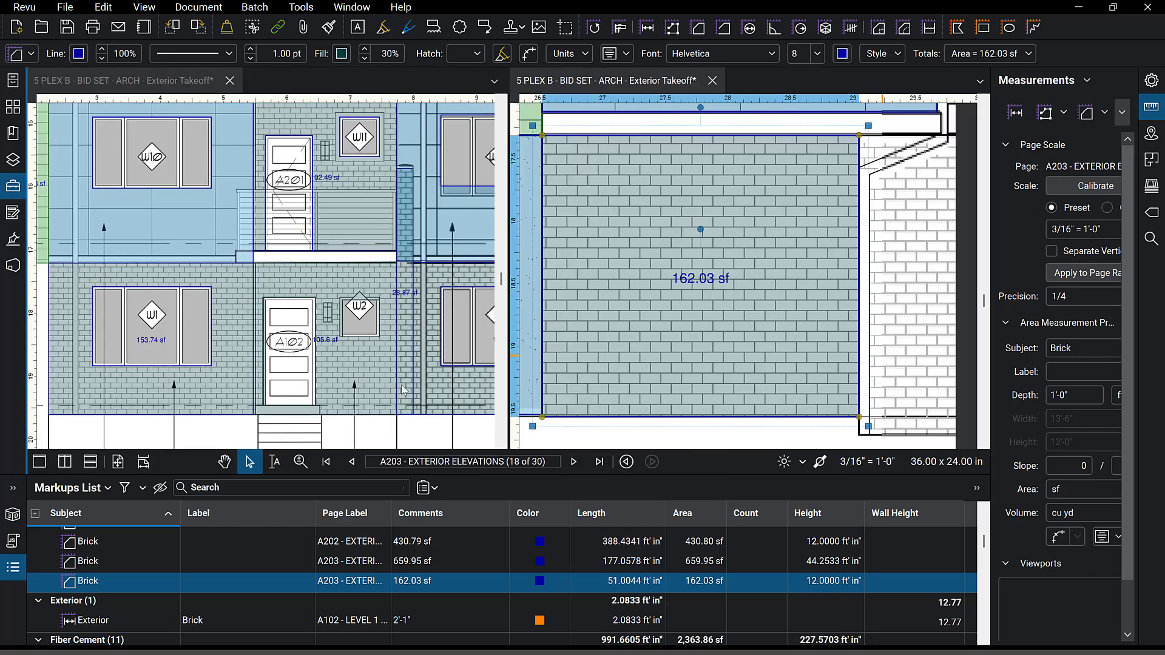
click(626, 465)
click(625, 466)
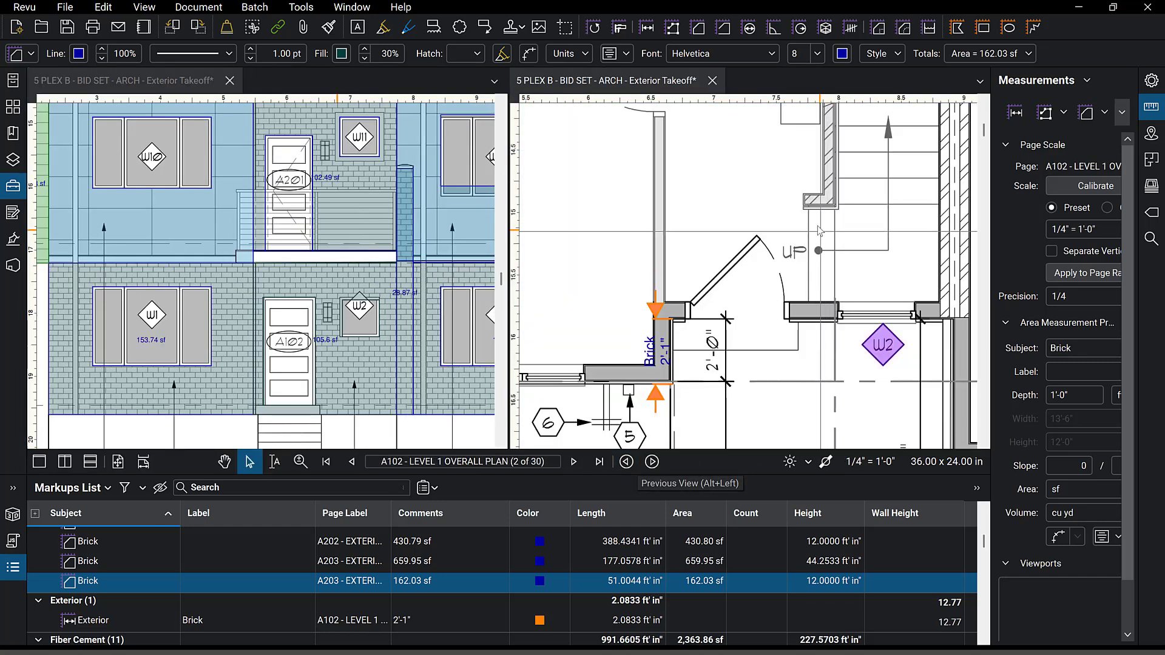
scroll(695, 308, down, 2)
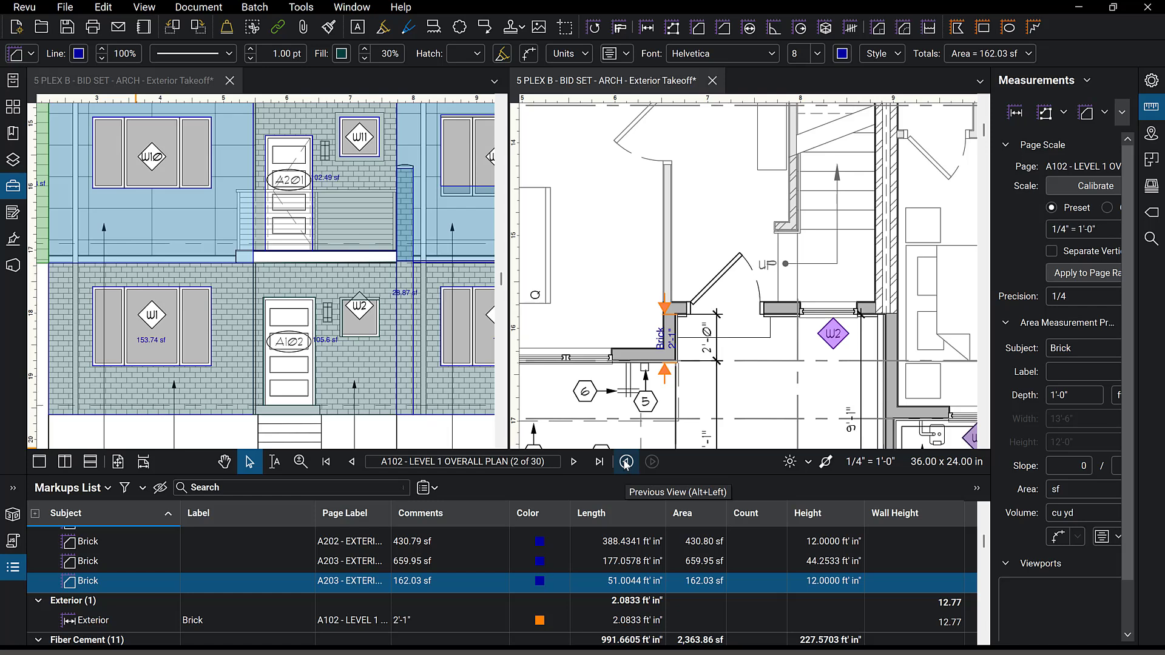
click(679, 366)
click(668, 356)
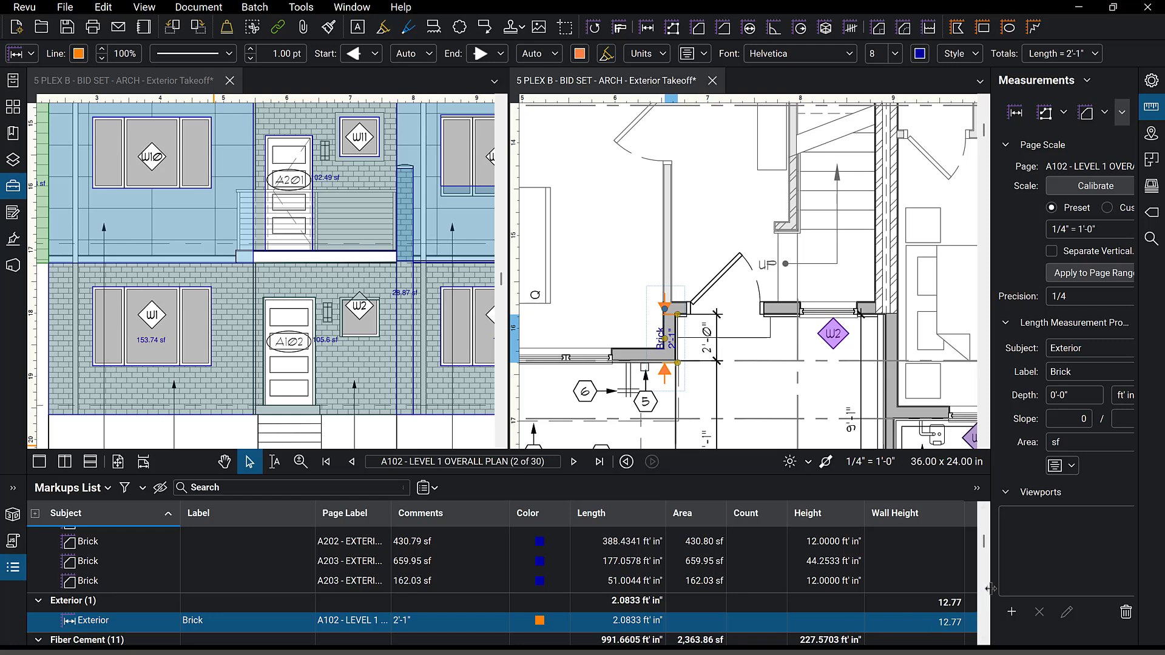
click(991, 563)
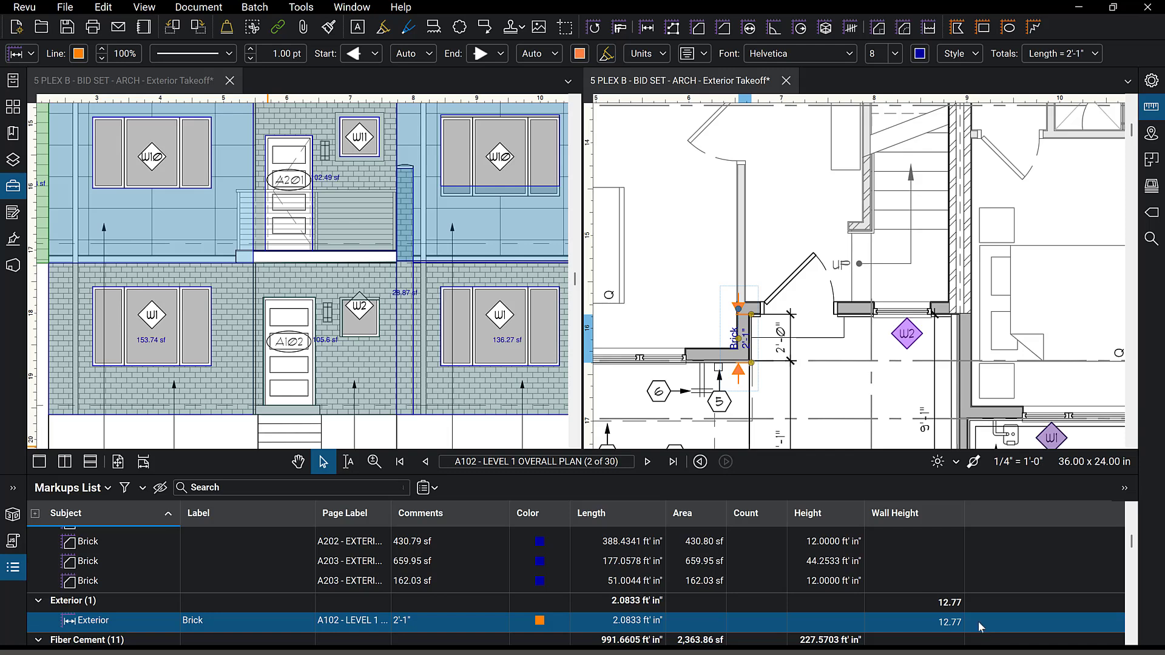
Add a custom markup column named Wall Area Calc and make it a Formula type column
click(75, 489)
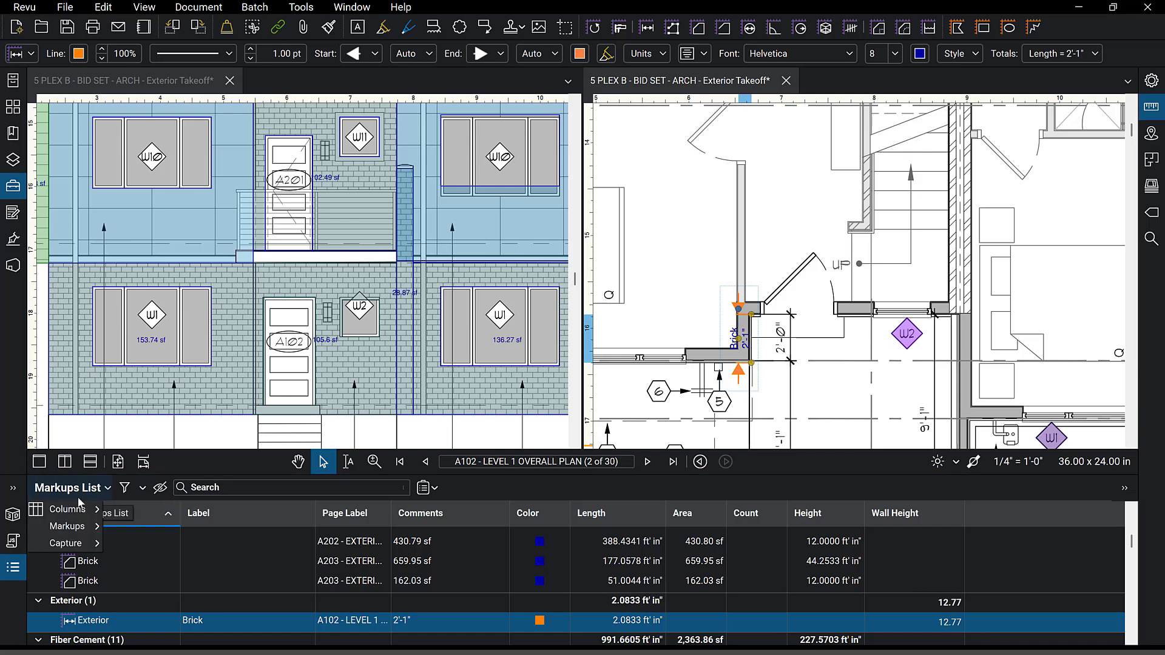
mouse_move(82, 510)
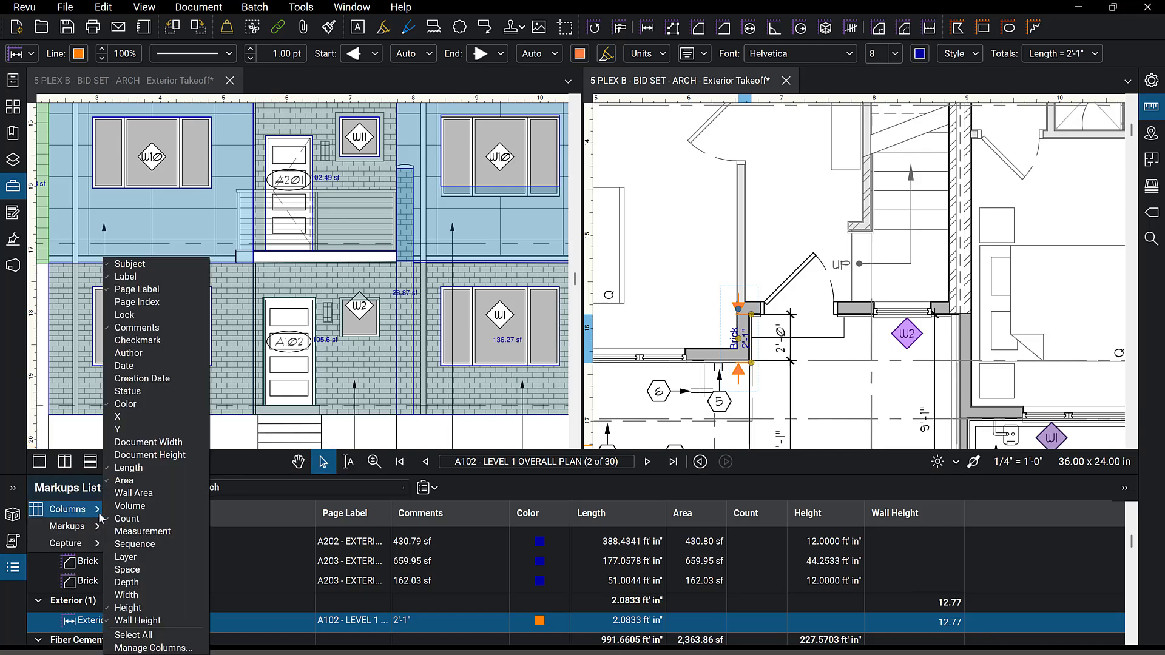
click(145, 648)
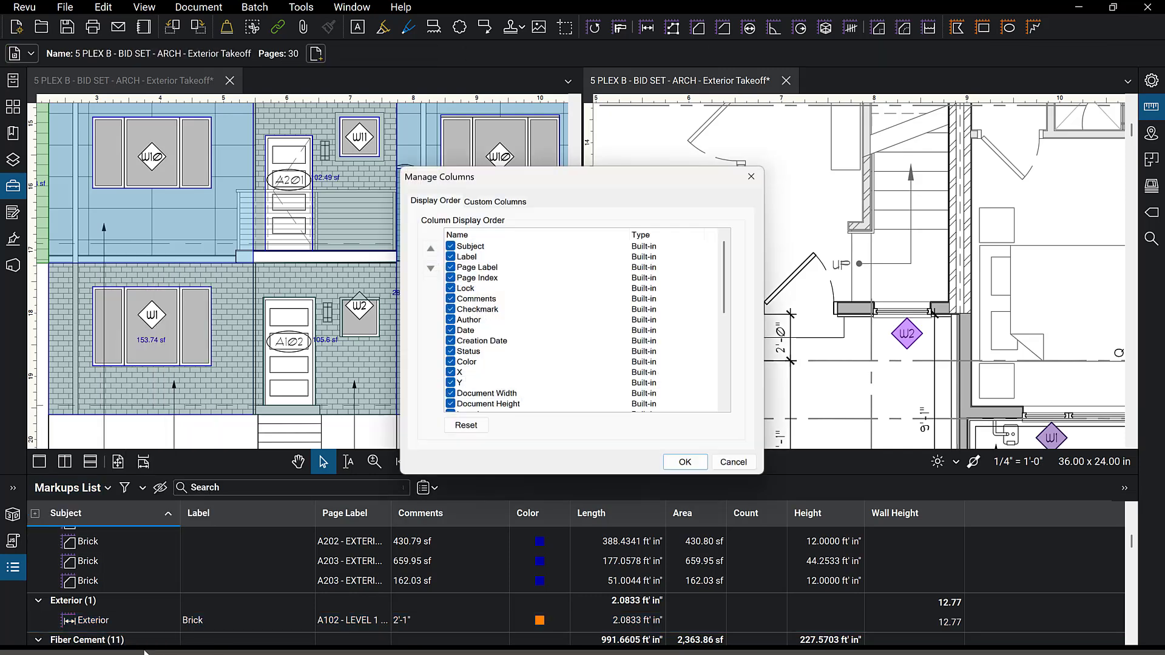
click(492, 201)
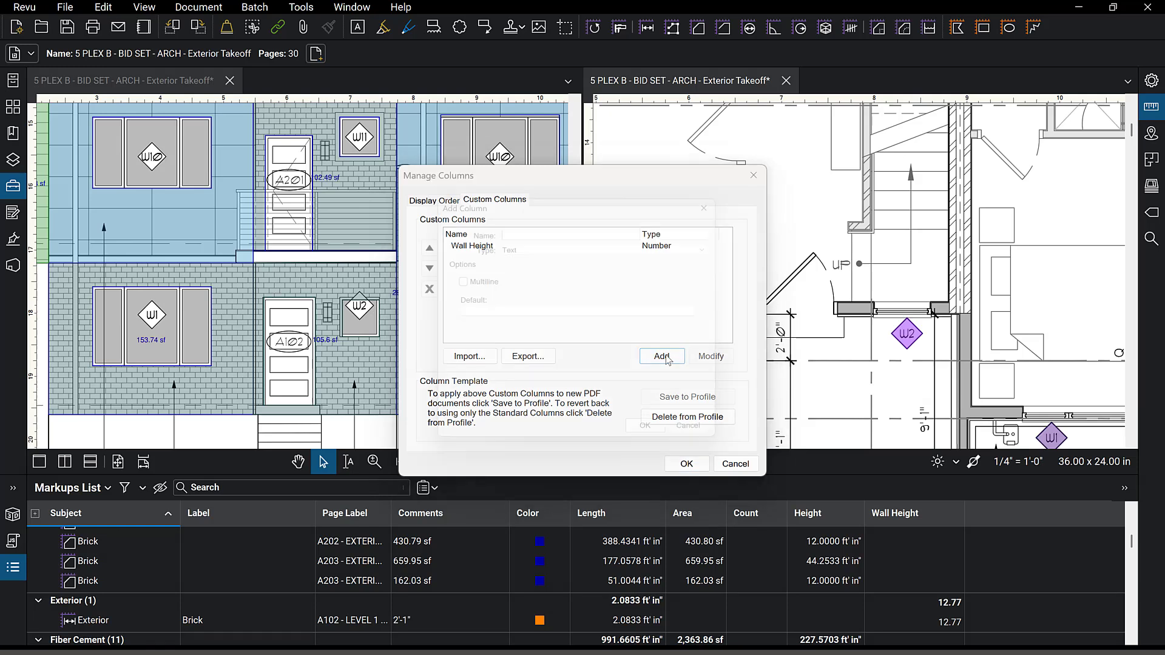
click(663, 357)
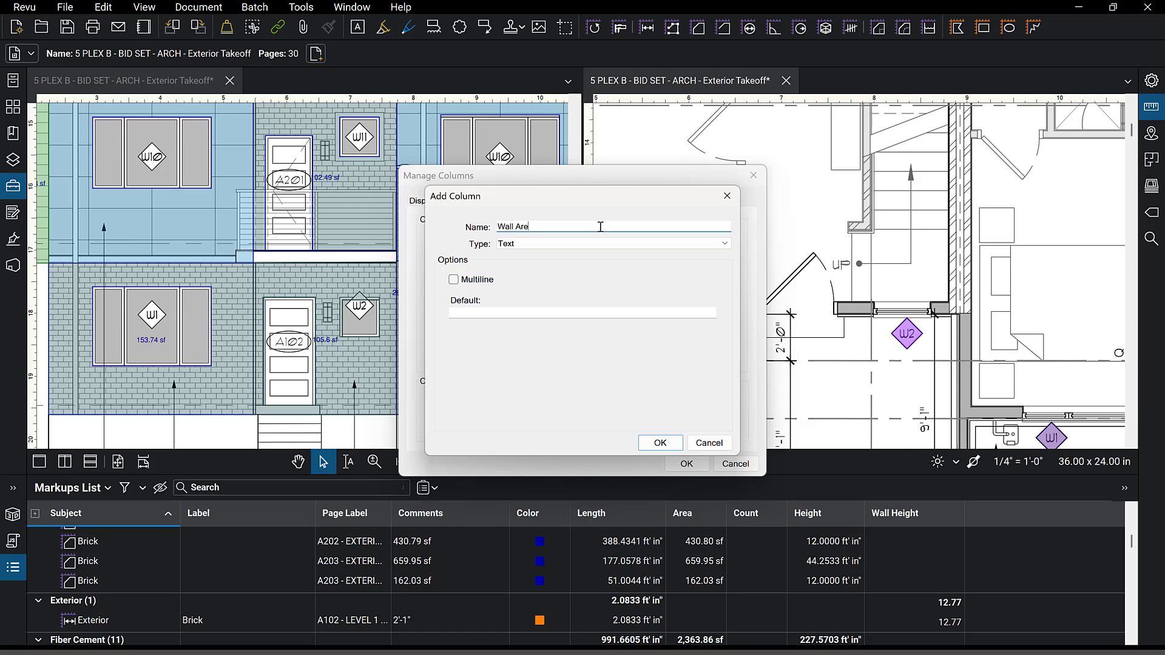
text(Wall Area Calc)
click(538, 248)
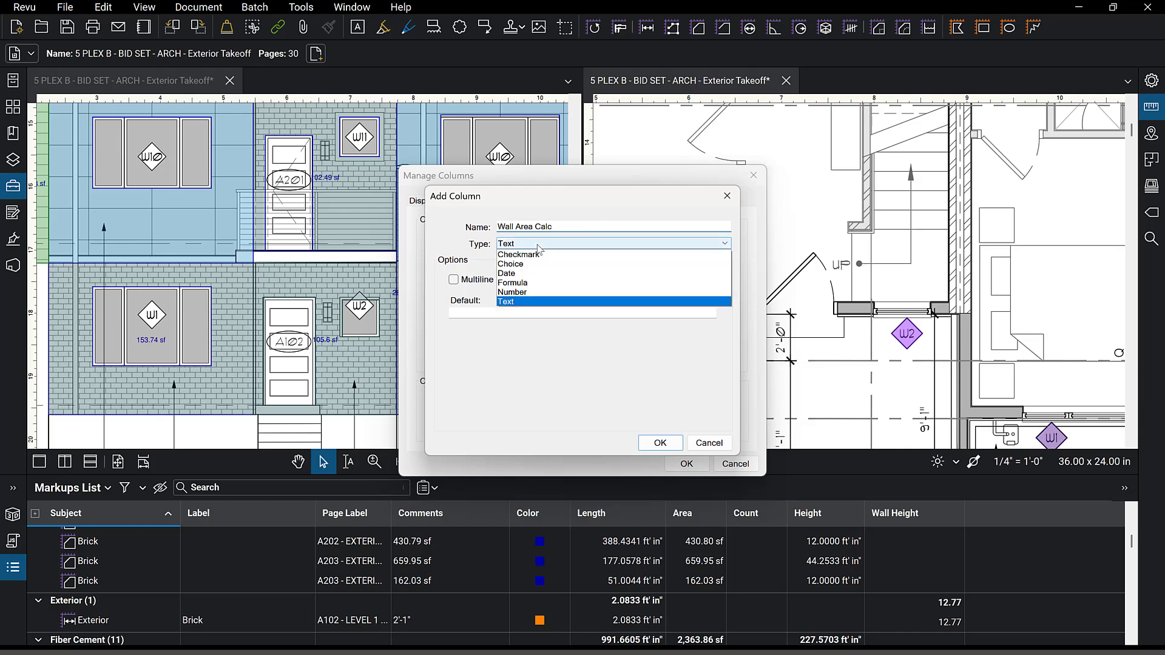
click(524, 289)
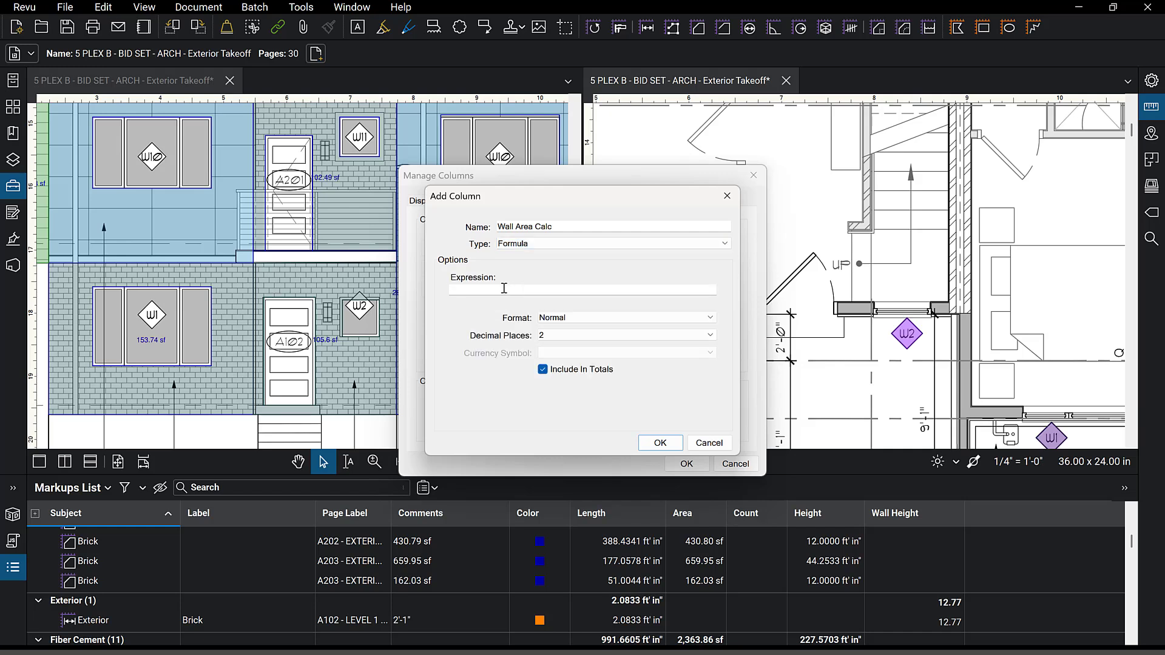
Set the Wall Area Calc expression to Length*[Wall Height] and accept the new column
click(504, 288)
text(len)
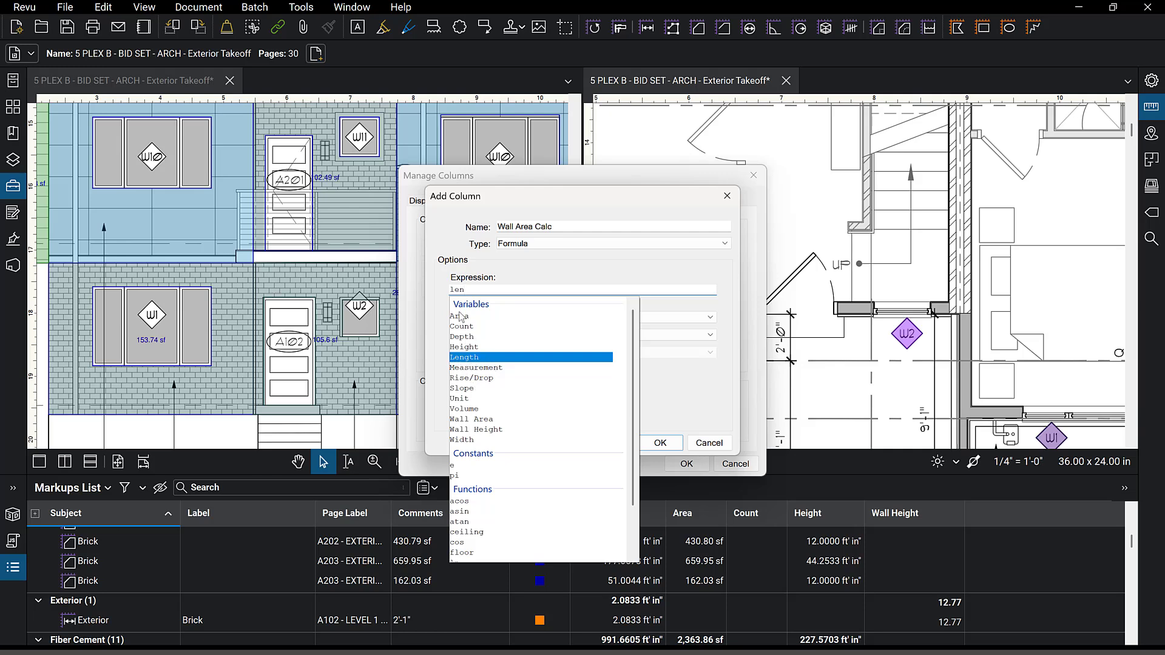
click(466, 361)
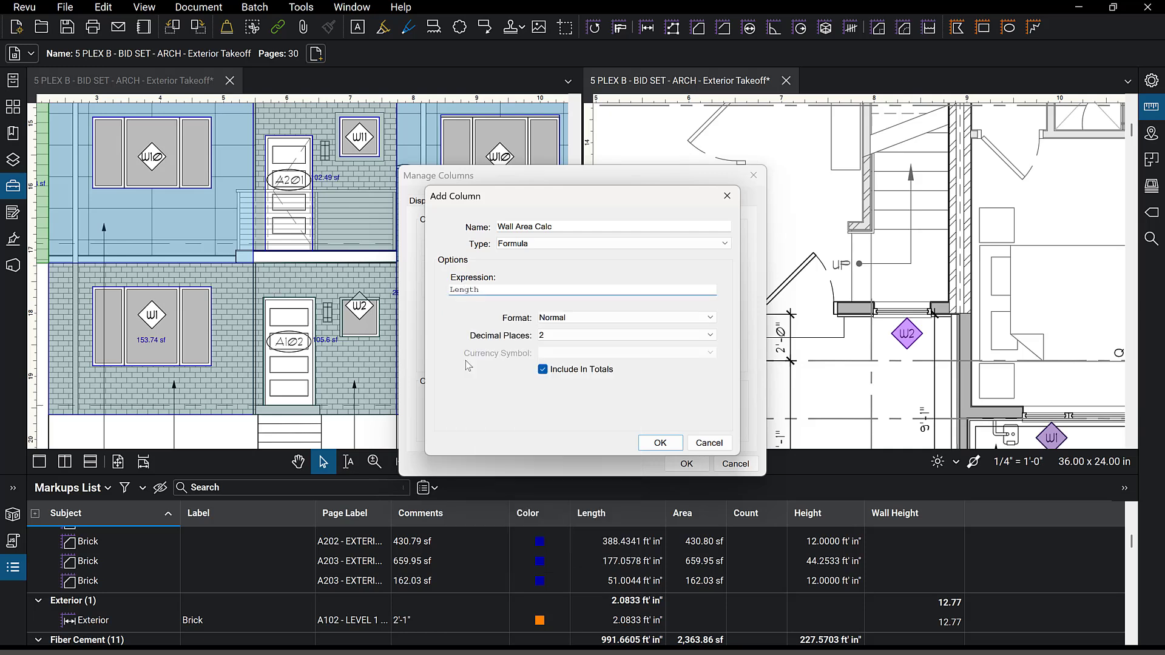
text(*wall)
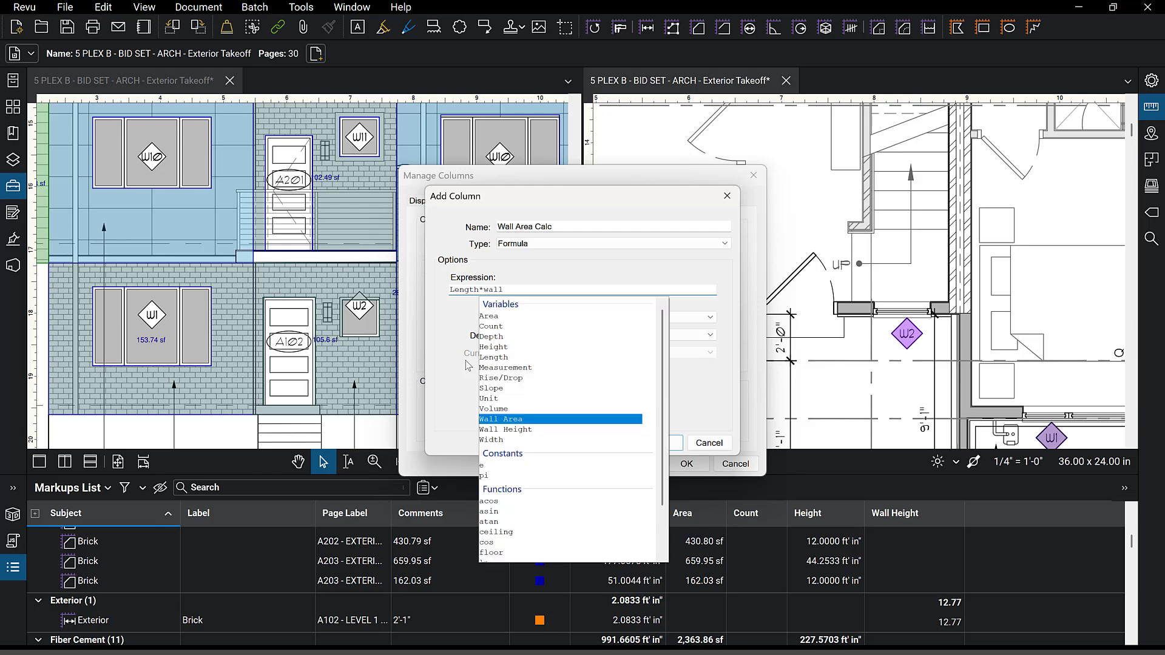
click(513, 430)
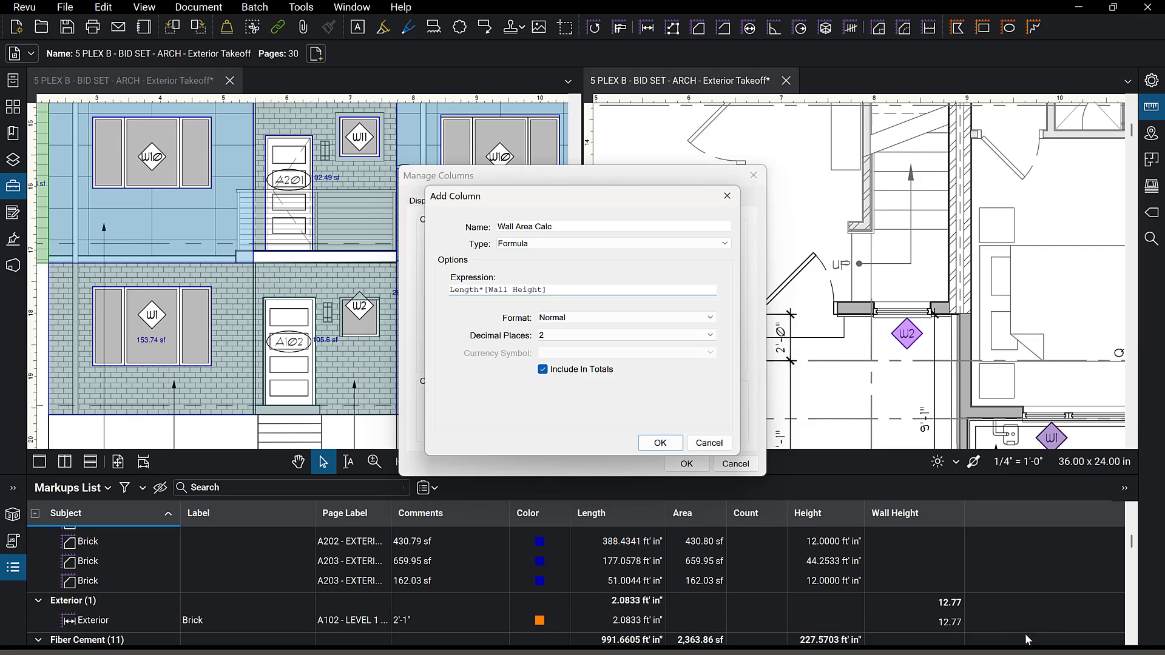
click(660, 443)
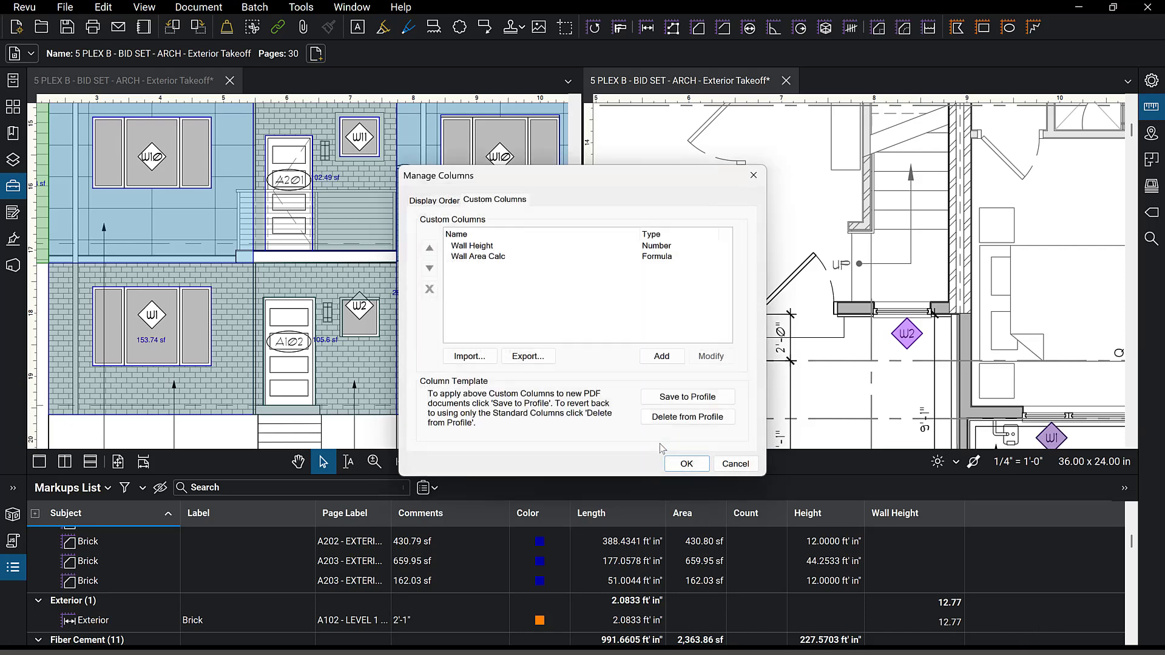
Save the custom columns to the profile, apply them as the column template, and close the column management dialog
click(670, 397)
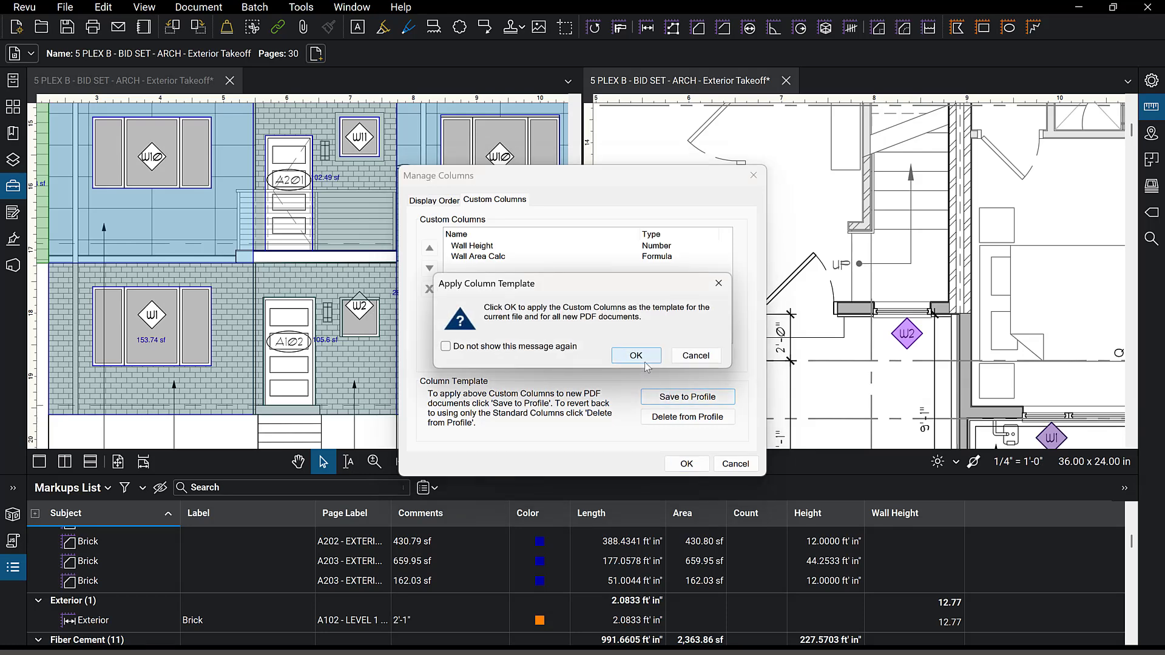
click(635, 358)
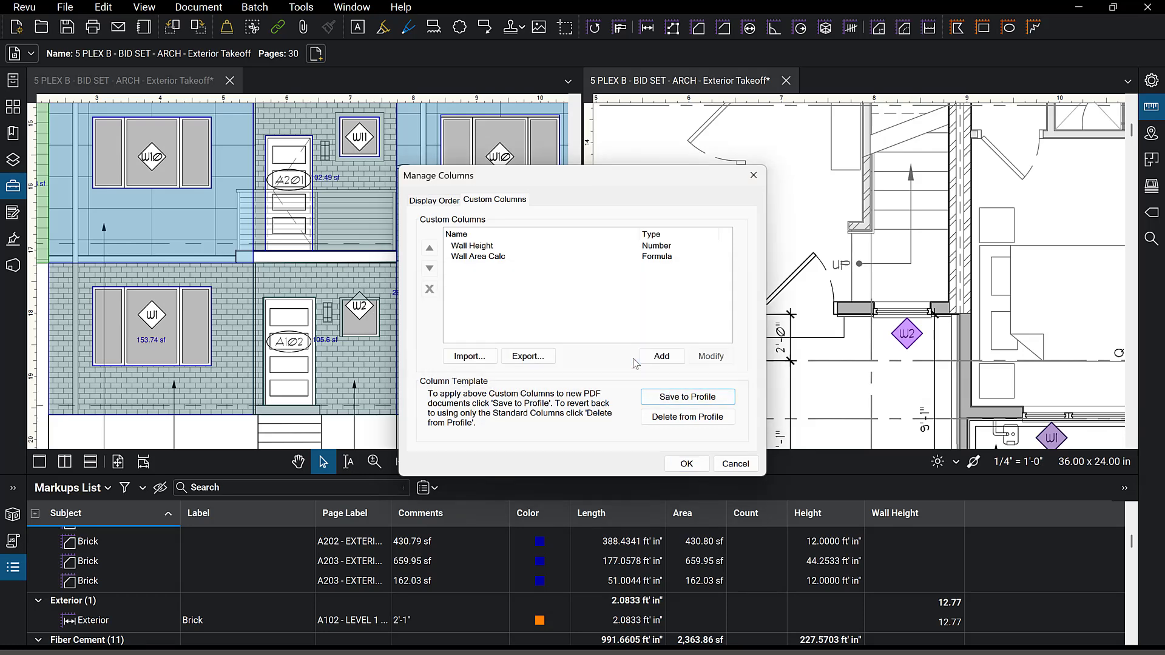
click(681, 469)
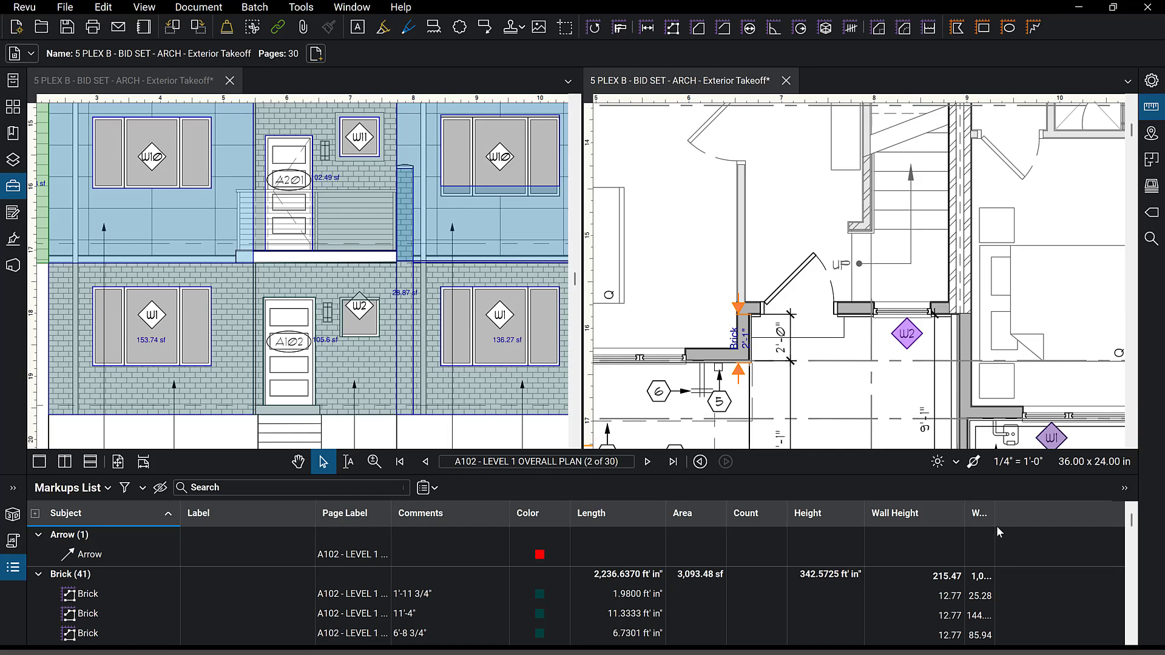
Widen the Wall Area Calc column and select the A102 brick return's measurement to check its calculated area
drag(995, 527, 1077, 526)
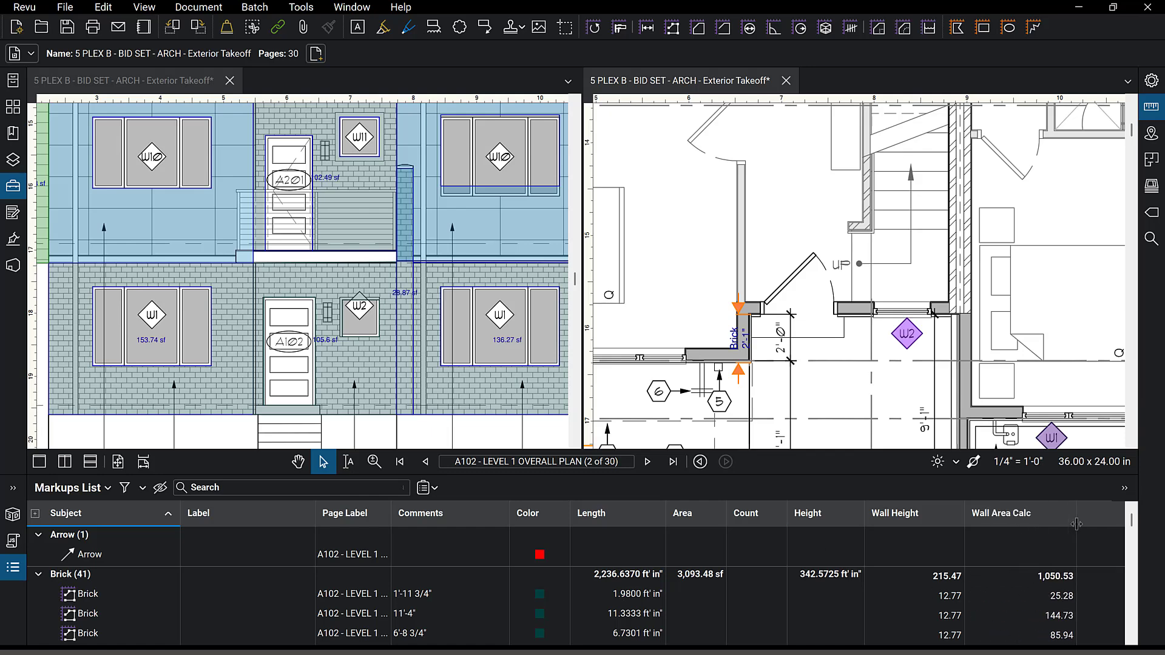
click(740, 336)
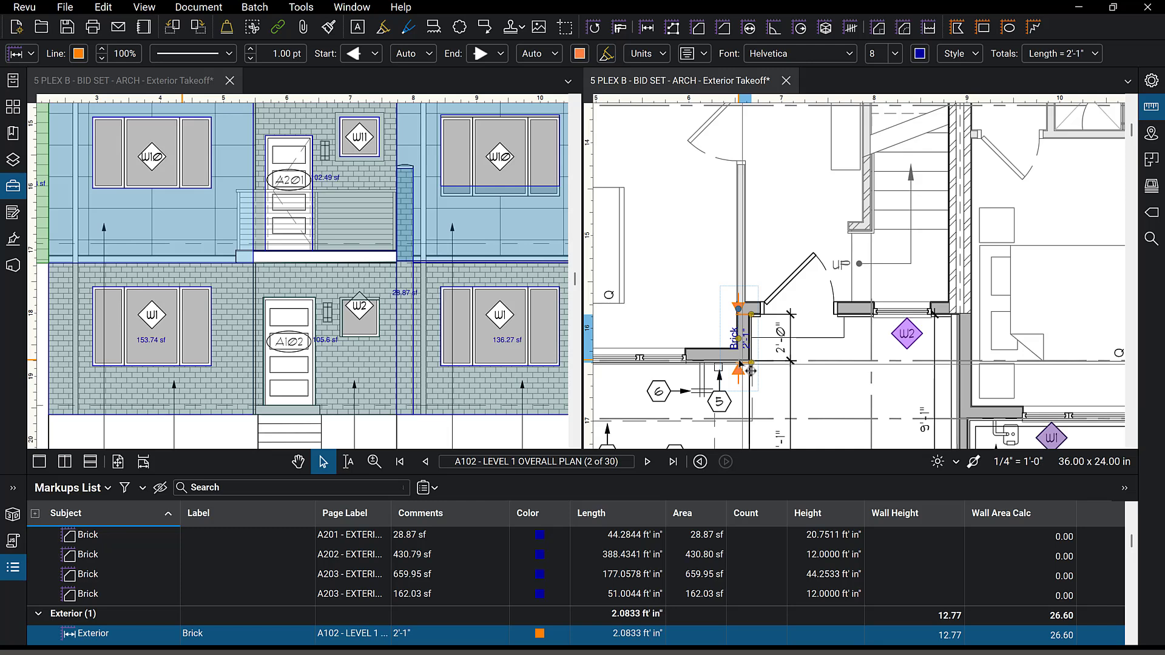
Measure the full length of the long projecting brick wall beside window W2 on A102 with the Exterior Brick length tool
scroll(722, 291, down, 3)
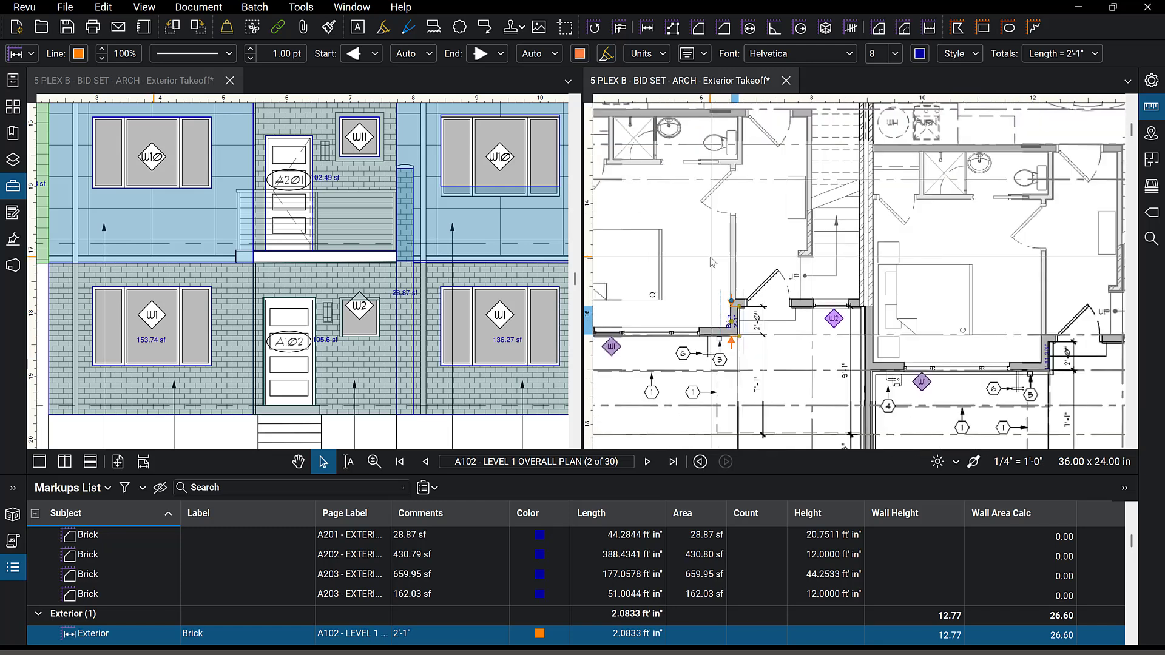
scroll(712, 262, down, 1)
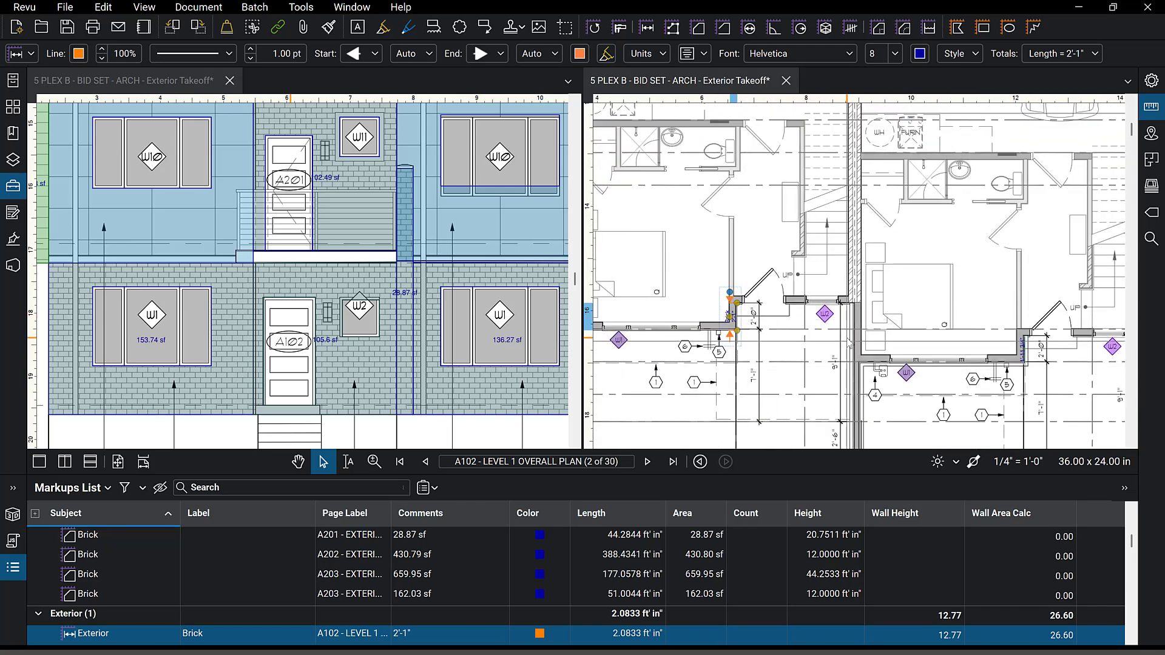
scroll(848, 343, down, 2)
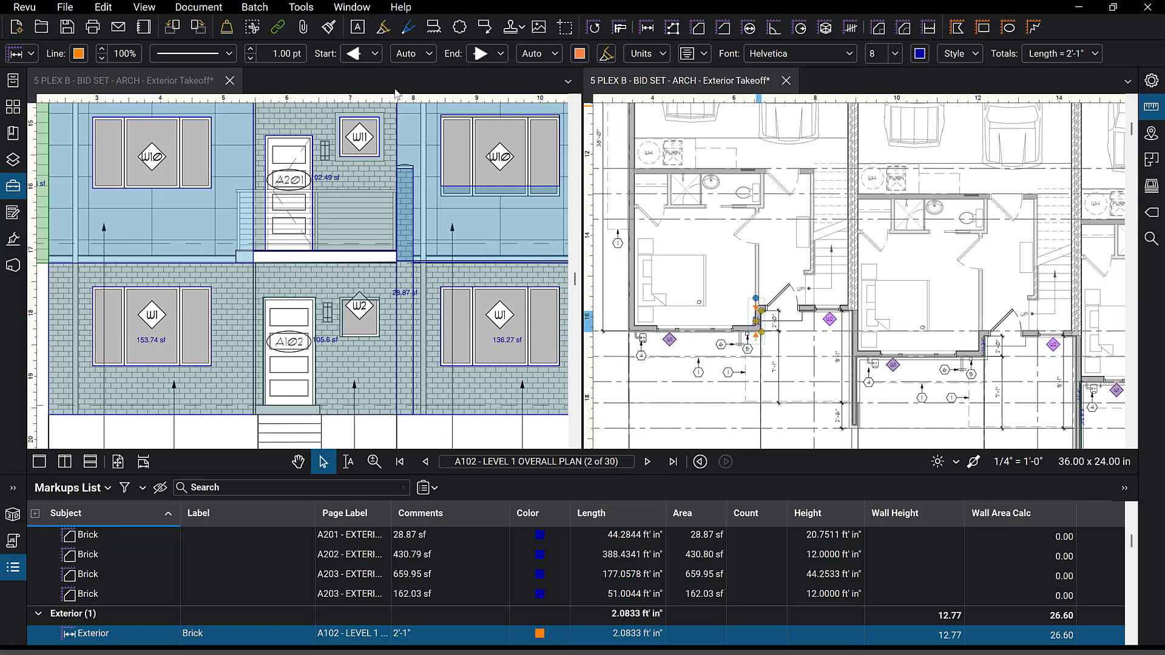
click(13, 186)
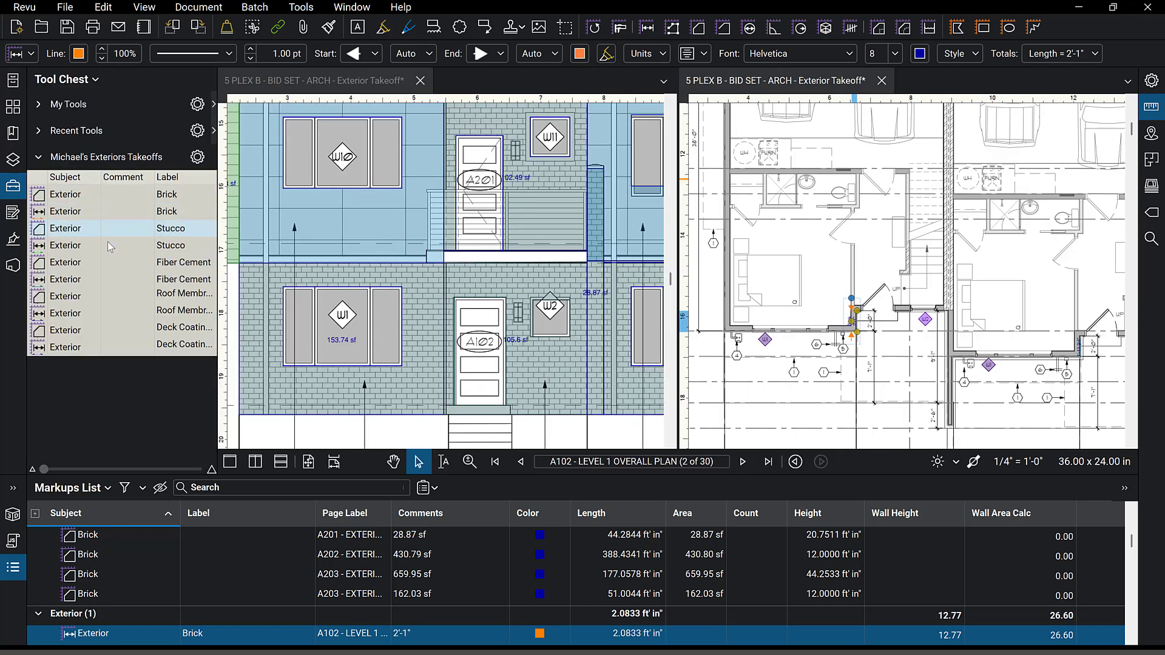
click(56, 212)
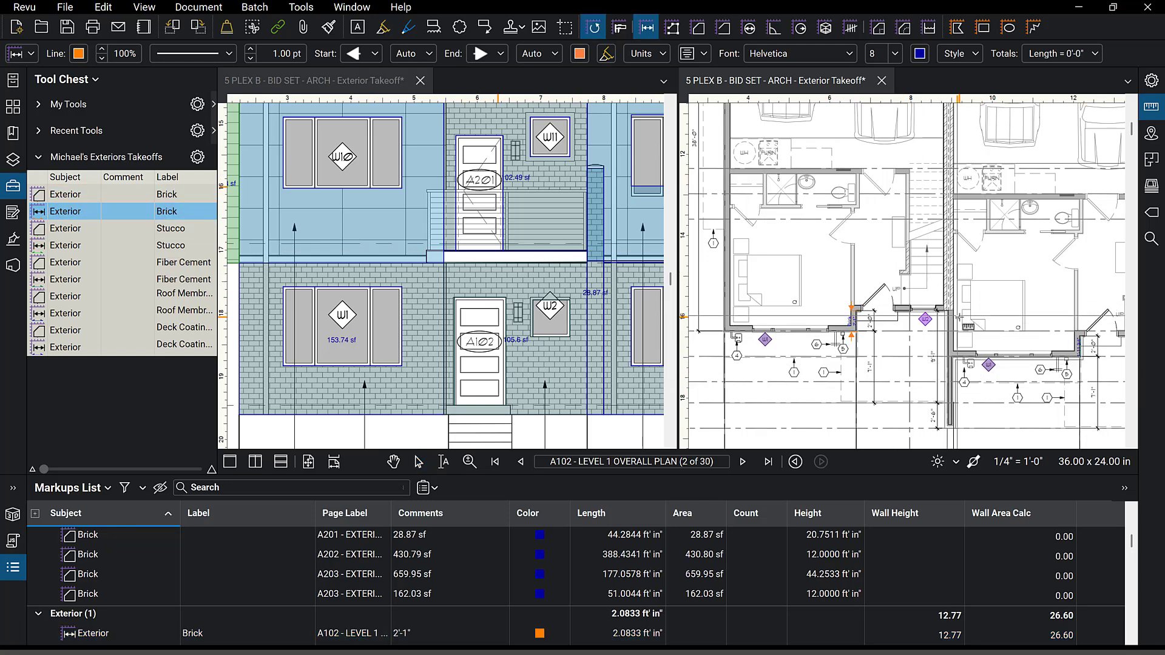
scroll(958, 317, up, 2)
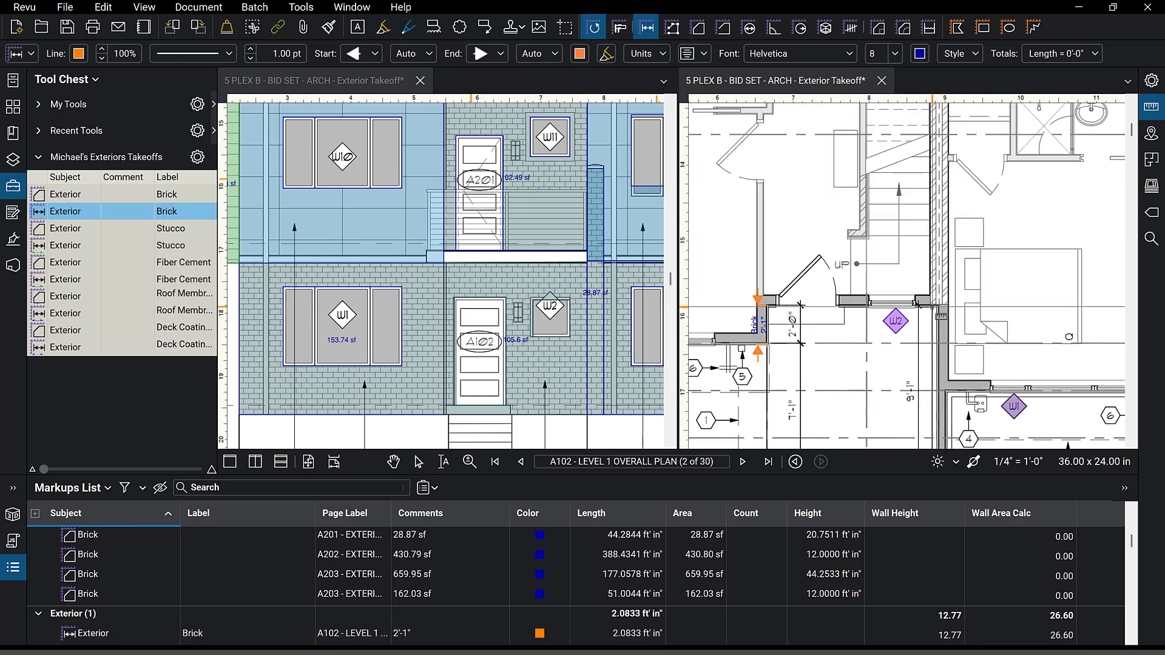
scroll(938, 449, down, 3)
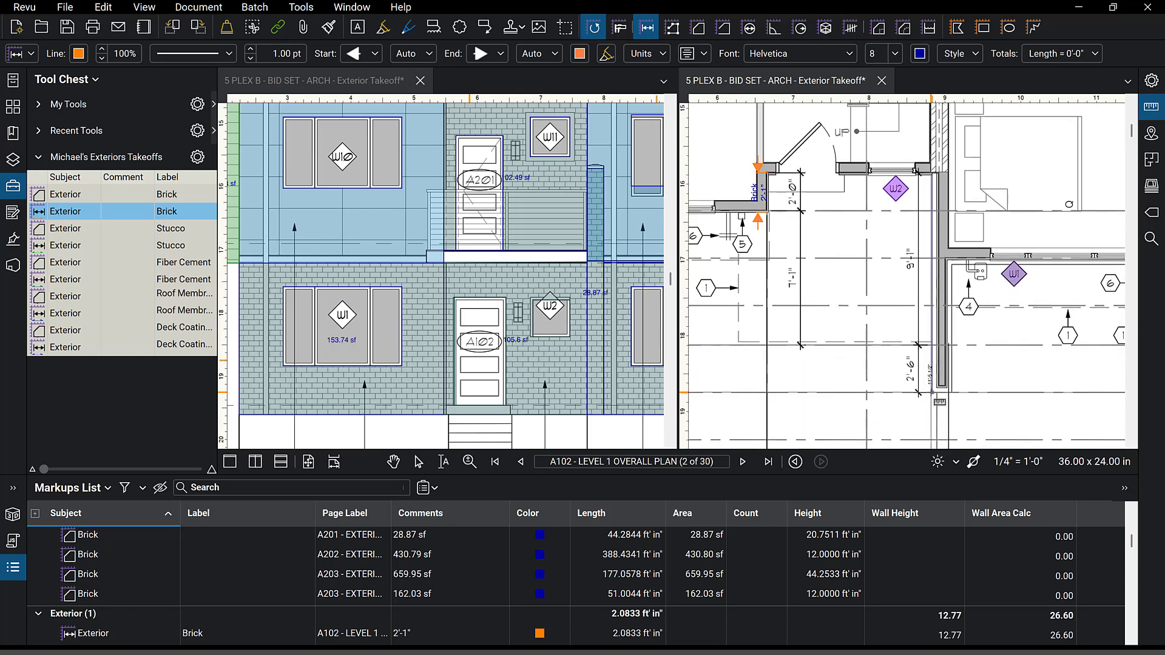
click(932, 393)
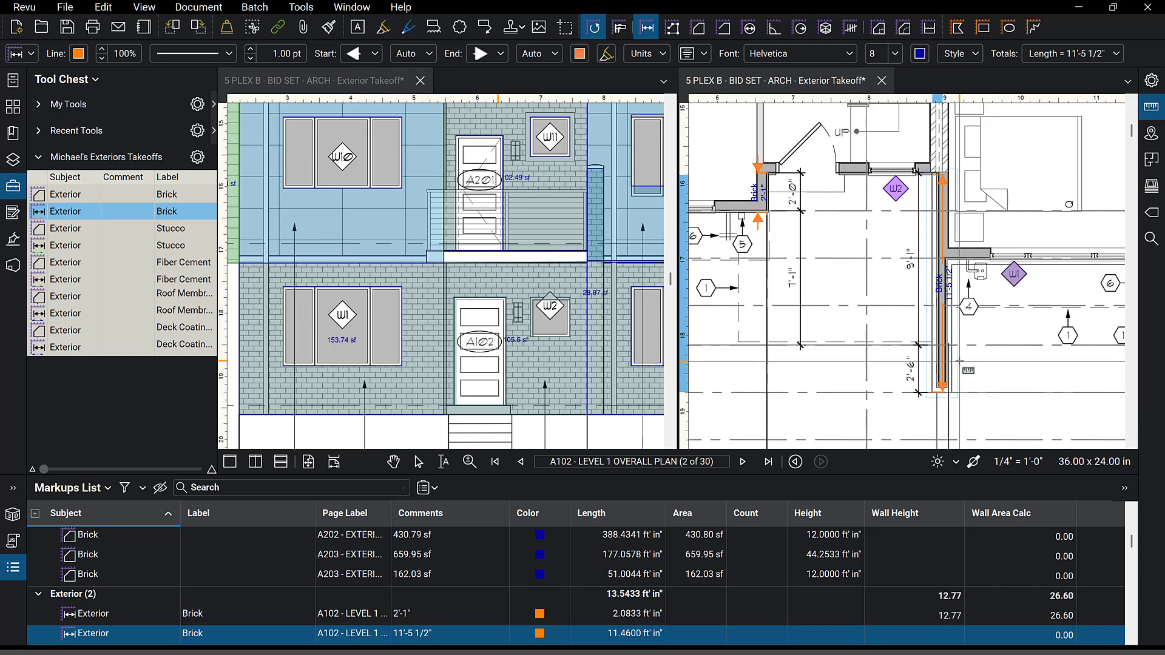
key(Escape)
Offset the long brick wall's dimension line away from the wall, towards the entry
click(944, 286)
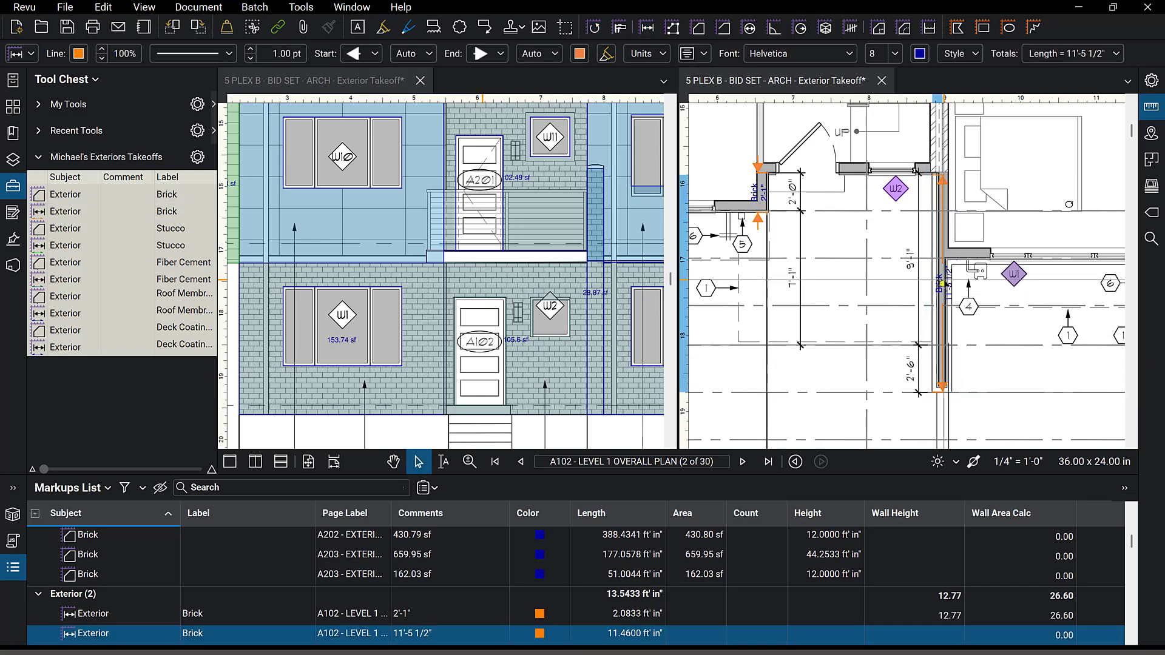
drag(943, 284, 923, 284)
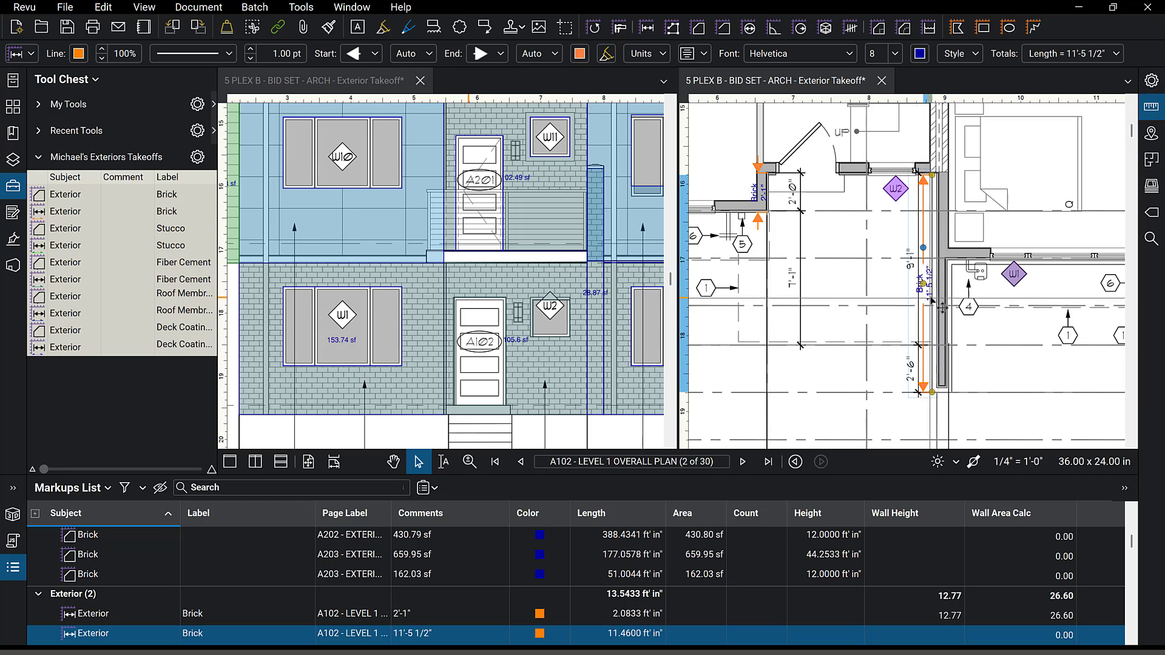
key(Escape)
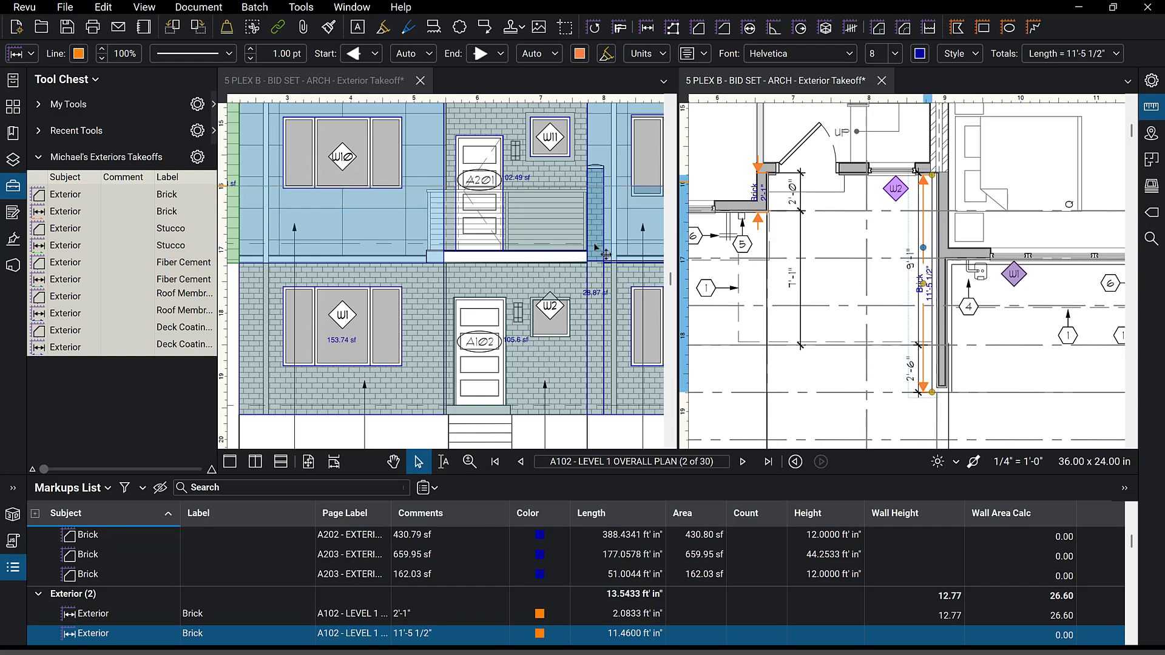
Measure the height of the projecting brick wall between the units on A201, and delete that temporary length measurement
click(1152, 107)
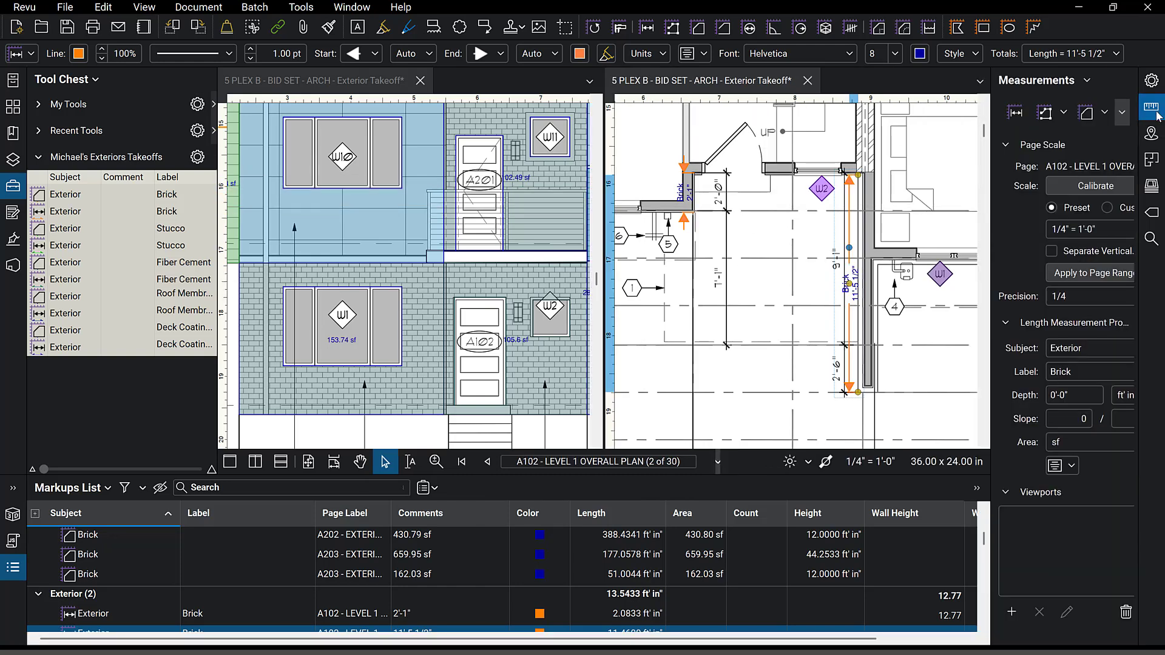
click(1016, 112)
scroll(446, 279, down, 2)
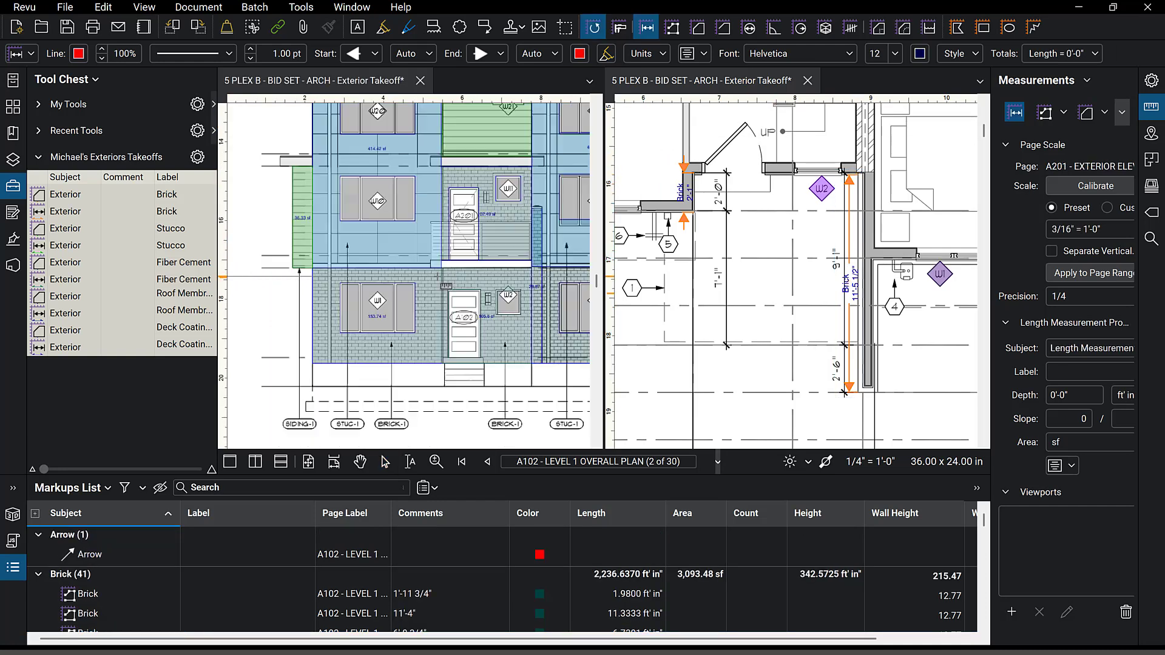
scroll(440, 276, up, 2)
scroll(510, 178, up, 2)
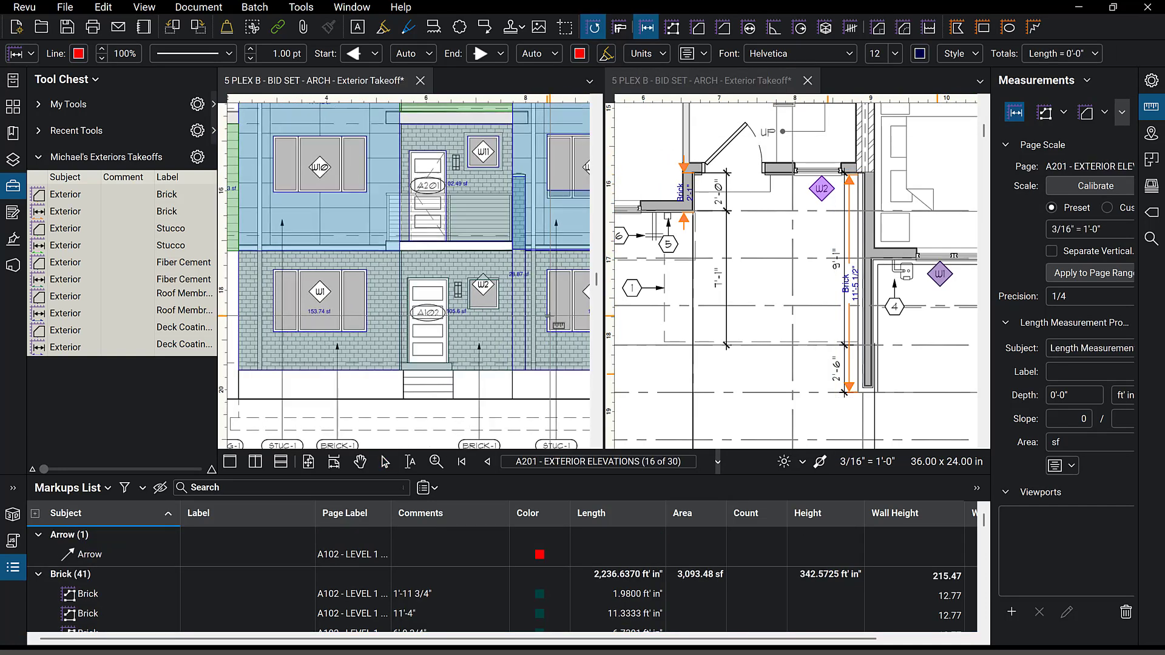
click(510, 179)
click(510, 365)
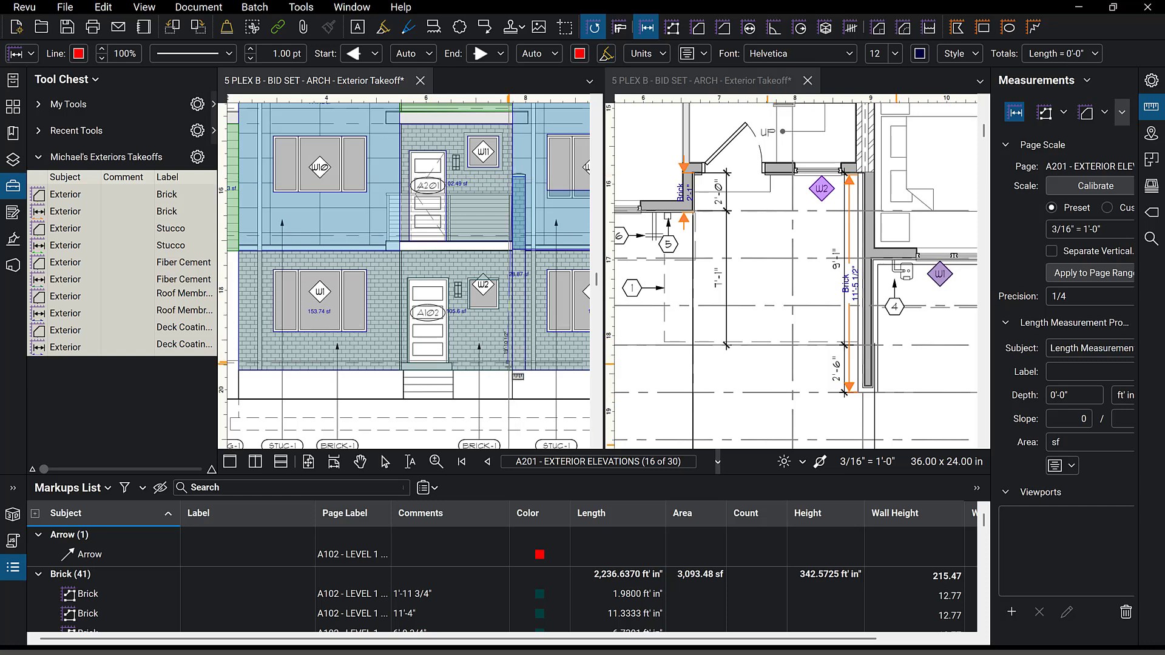
click(512, 368)
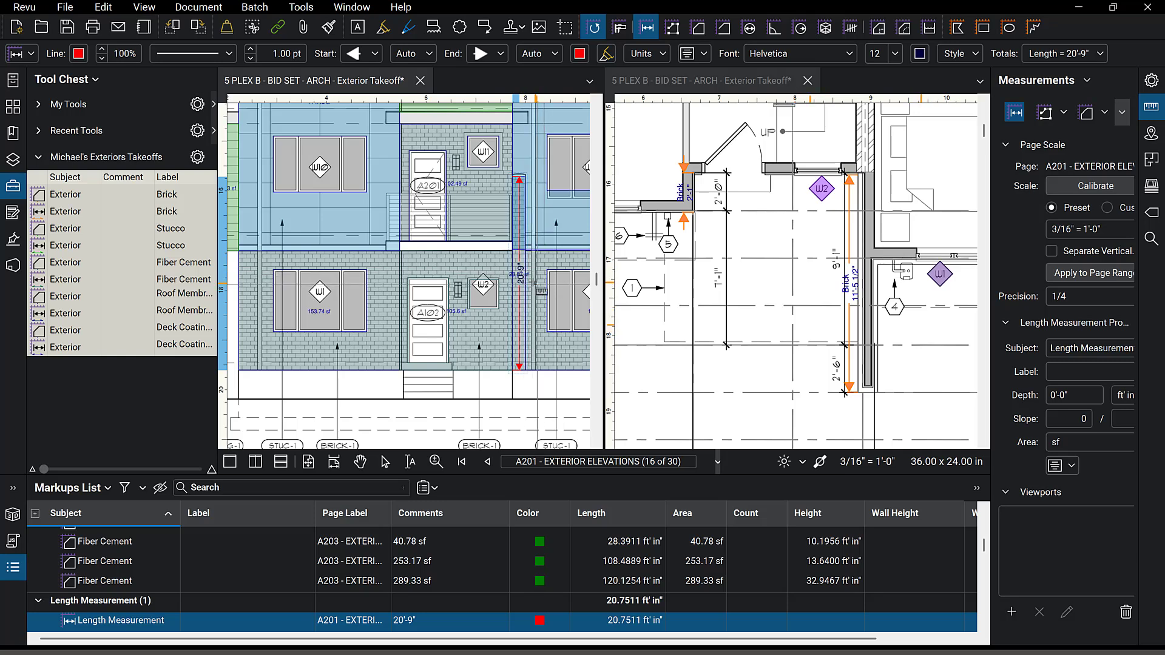
key(Escape)
key(Escape)
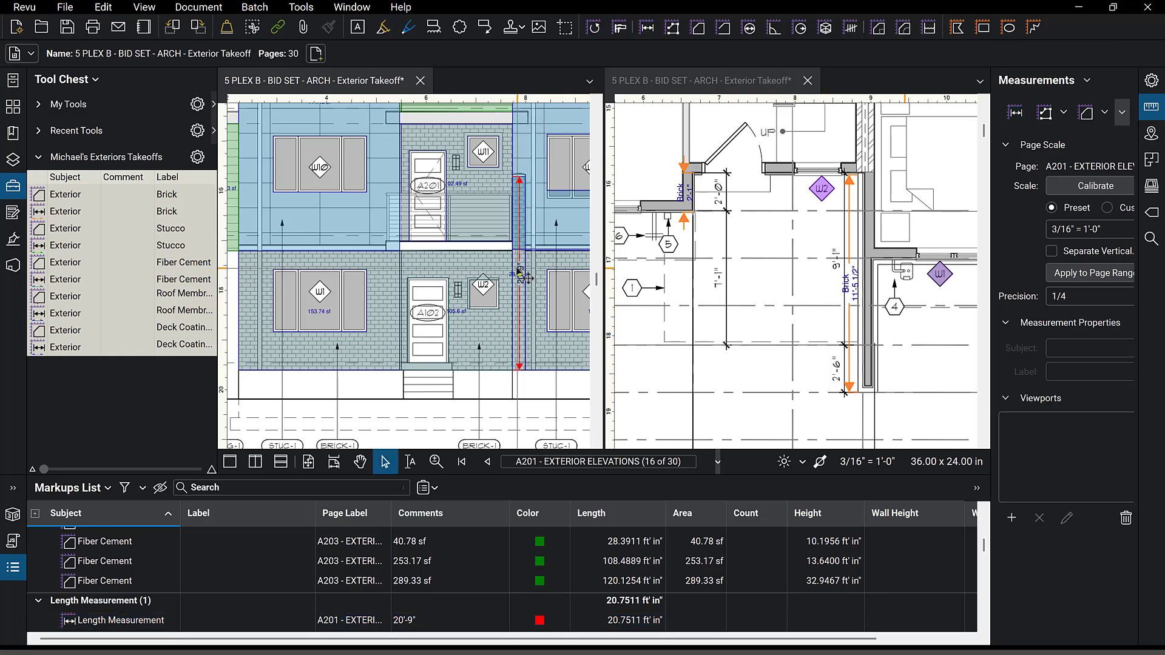
click(520, 276)
key(Delete)
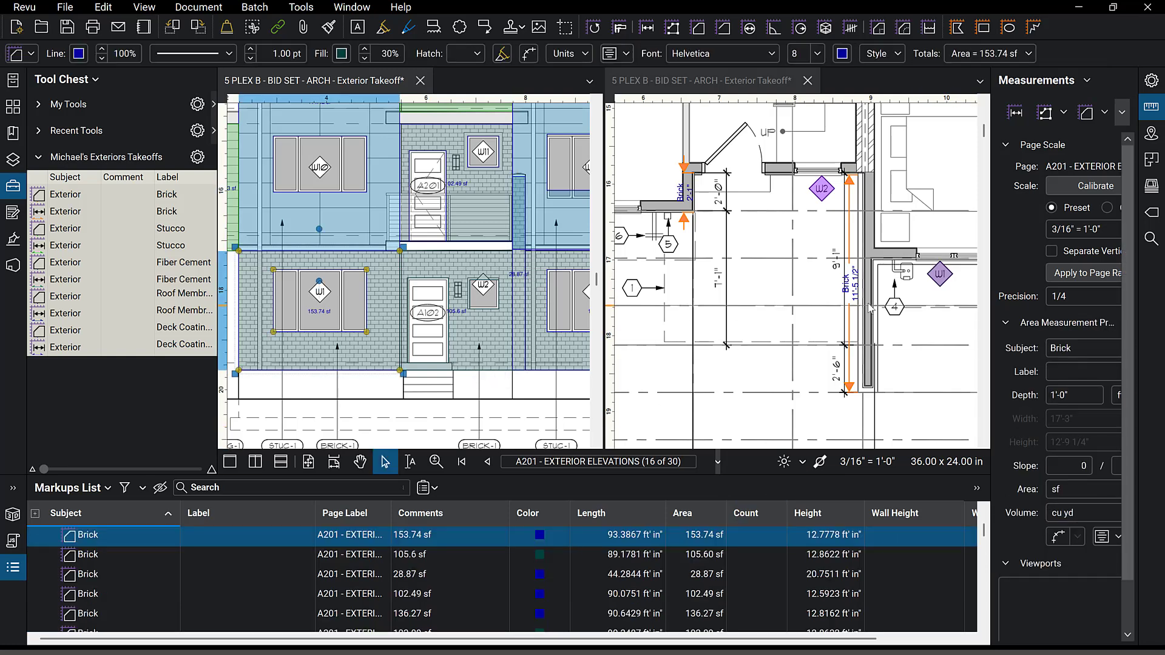
Set the Wall Height of the full-length brick wall measurement beside window W2 on A102 to 12.77
click(843, 380)
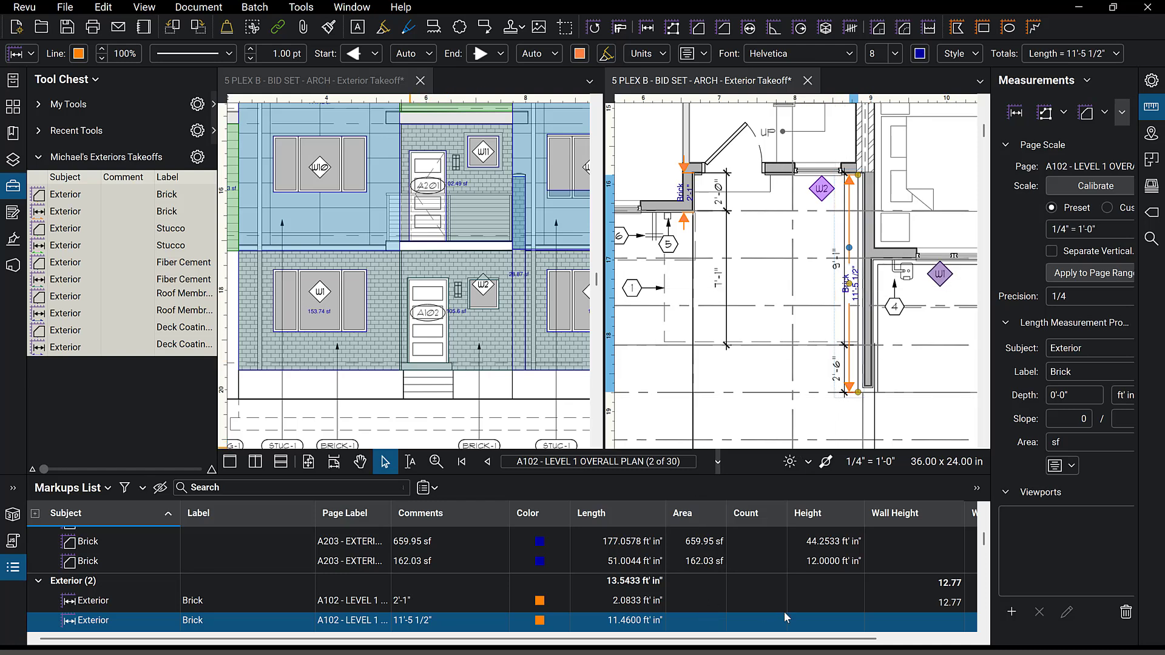
click(926, 622)
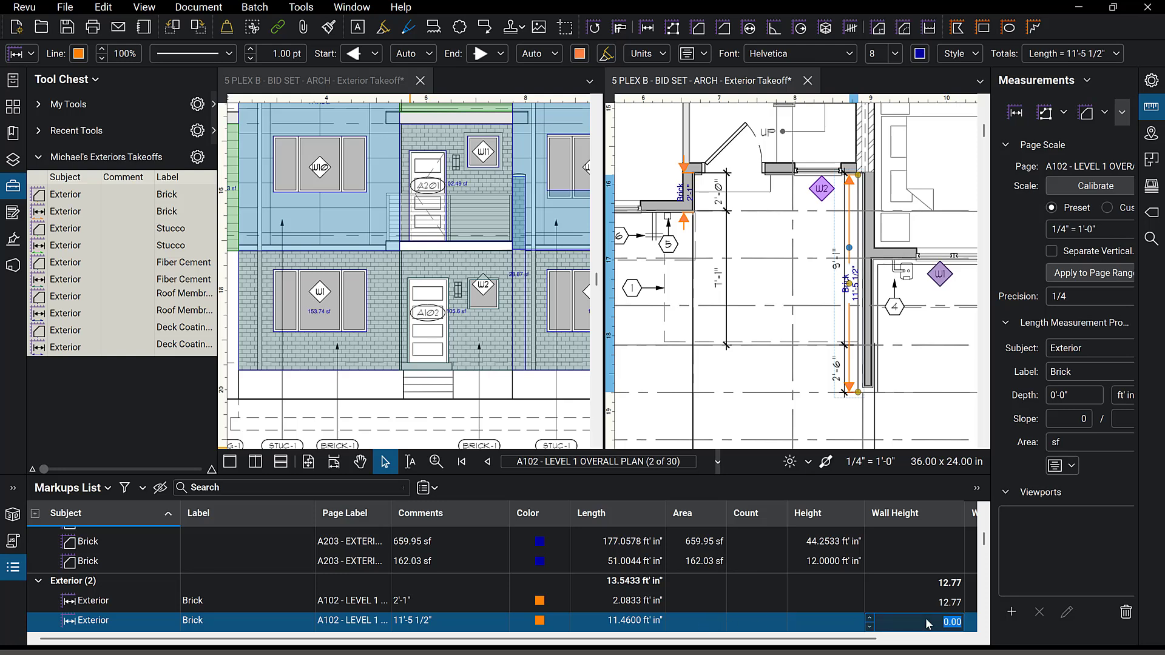
text(12.77)
click(837, 334)
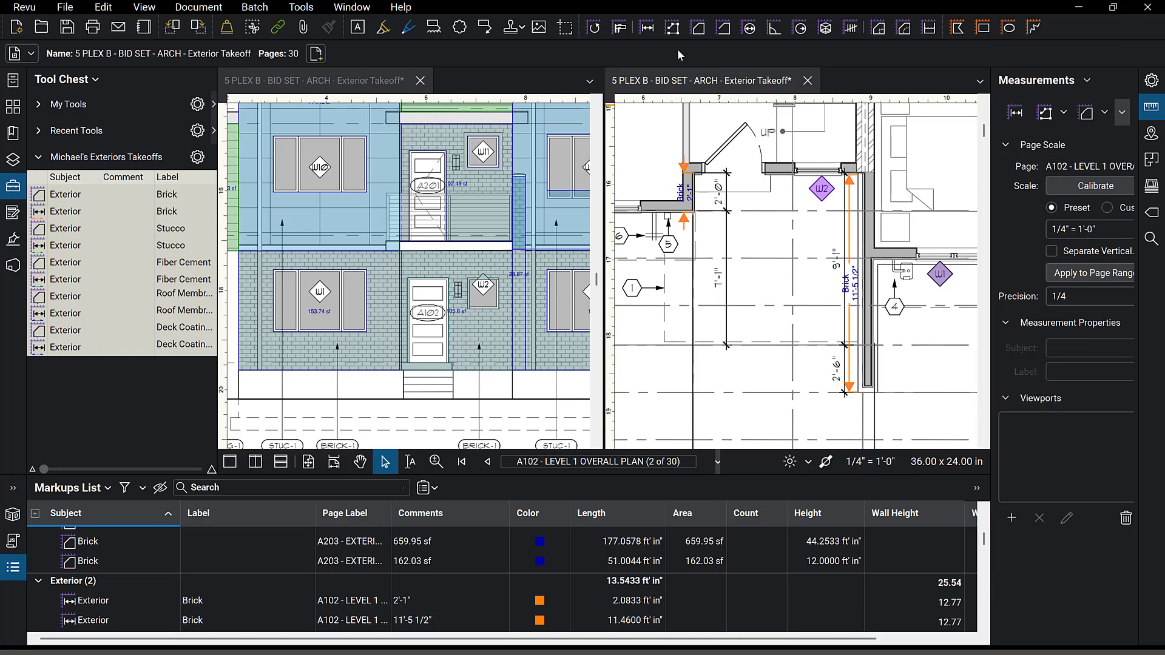
click(645, 29)
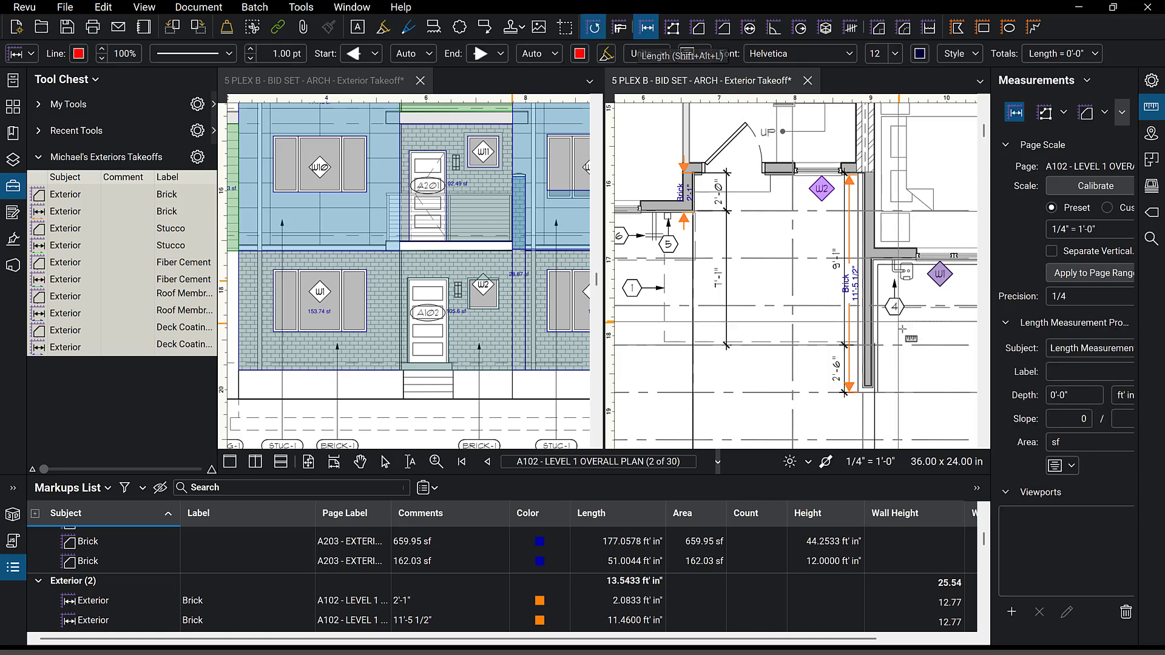
click(863, 385)
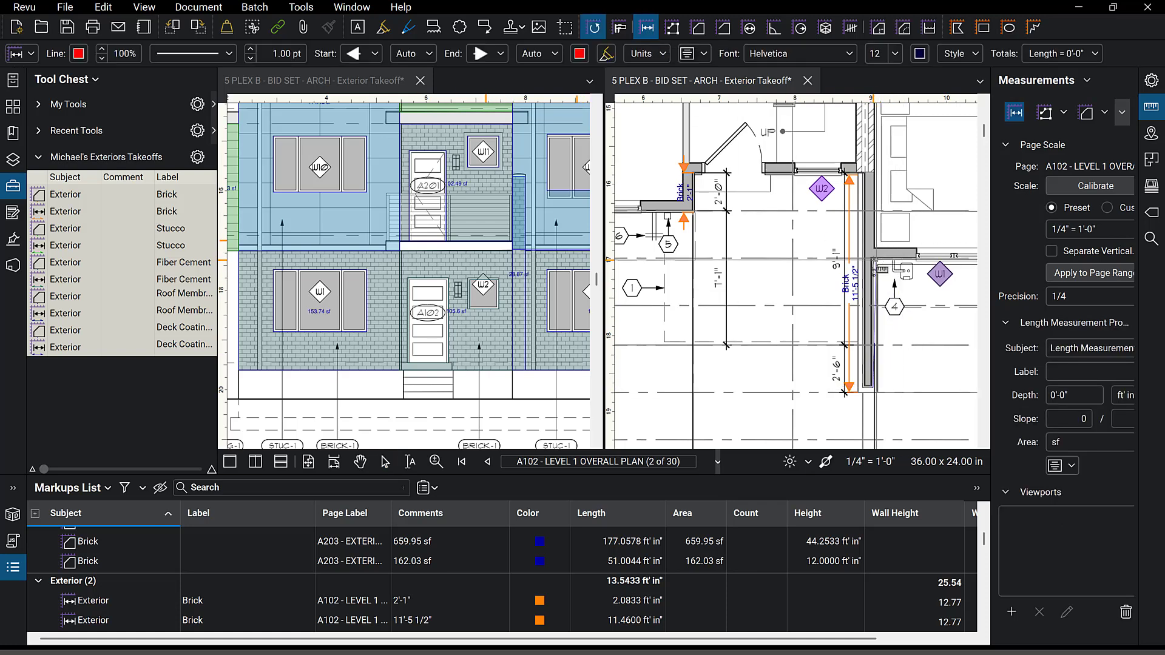
click(862, 265)
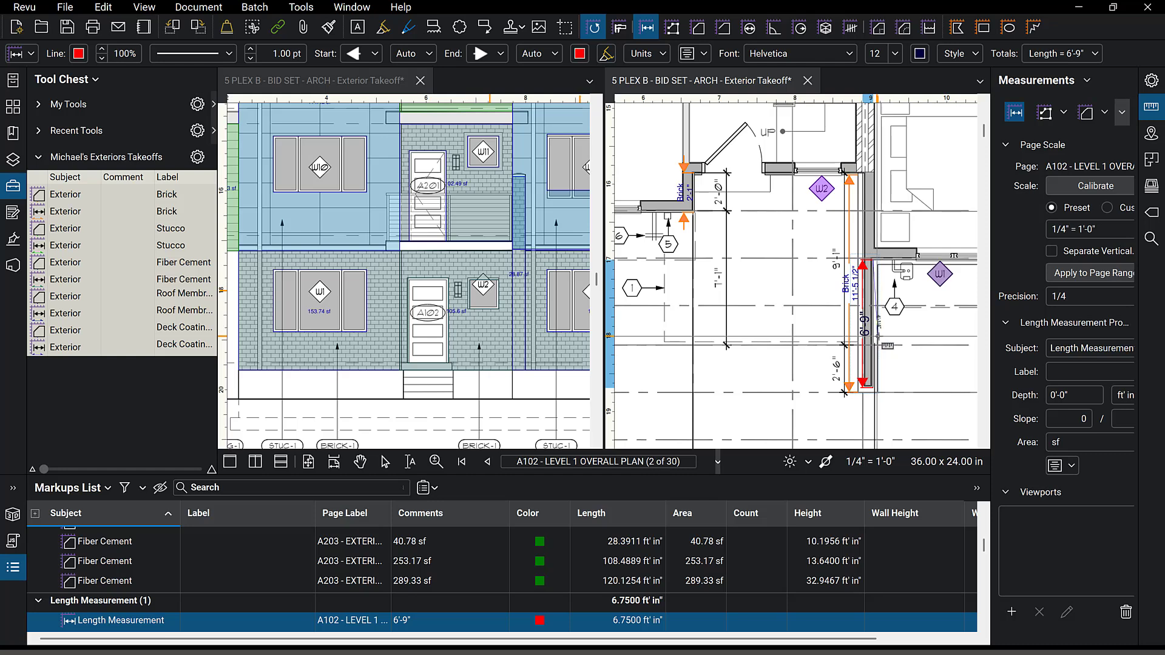
key(Escape)
click(868, 328)
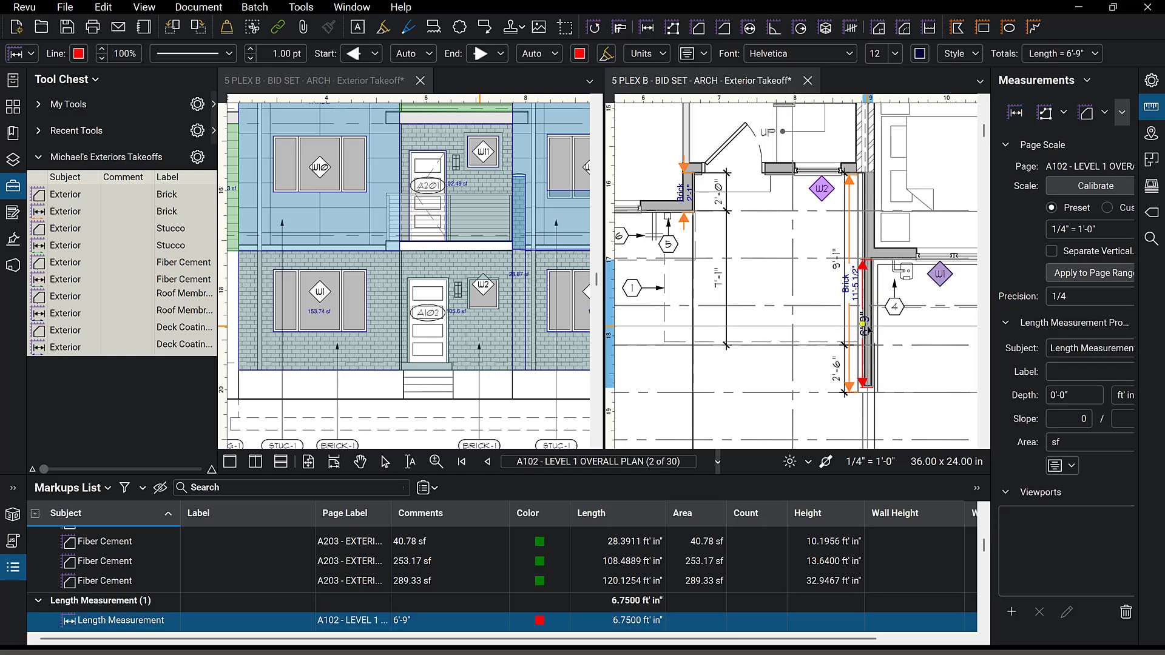
key(Delete)
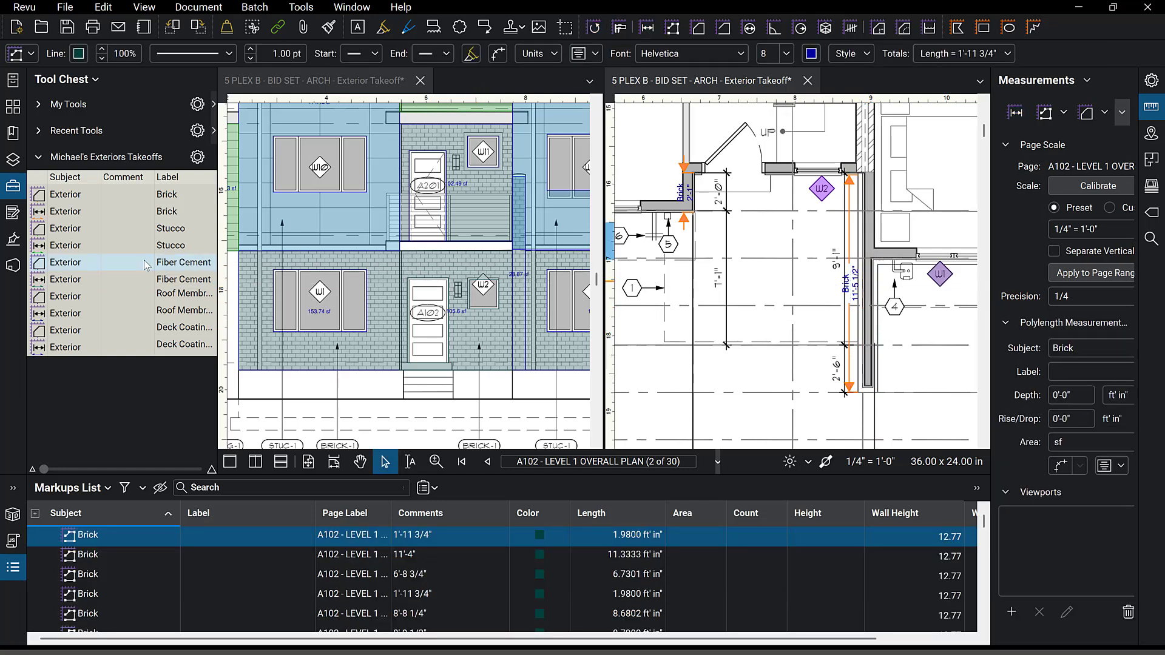
Measure the opposite face of the projecting brick wall, from its free end to the window W1 wall, with the Exterior Brick length tool
click(76, 211)
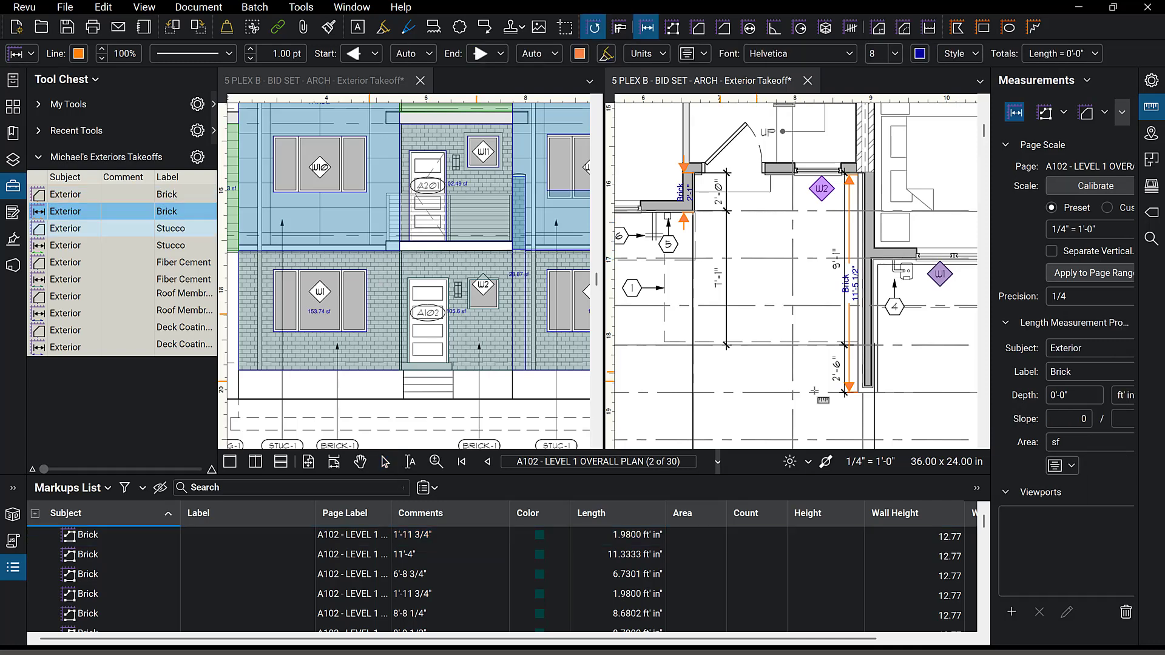
click(877, 392)
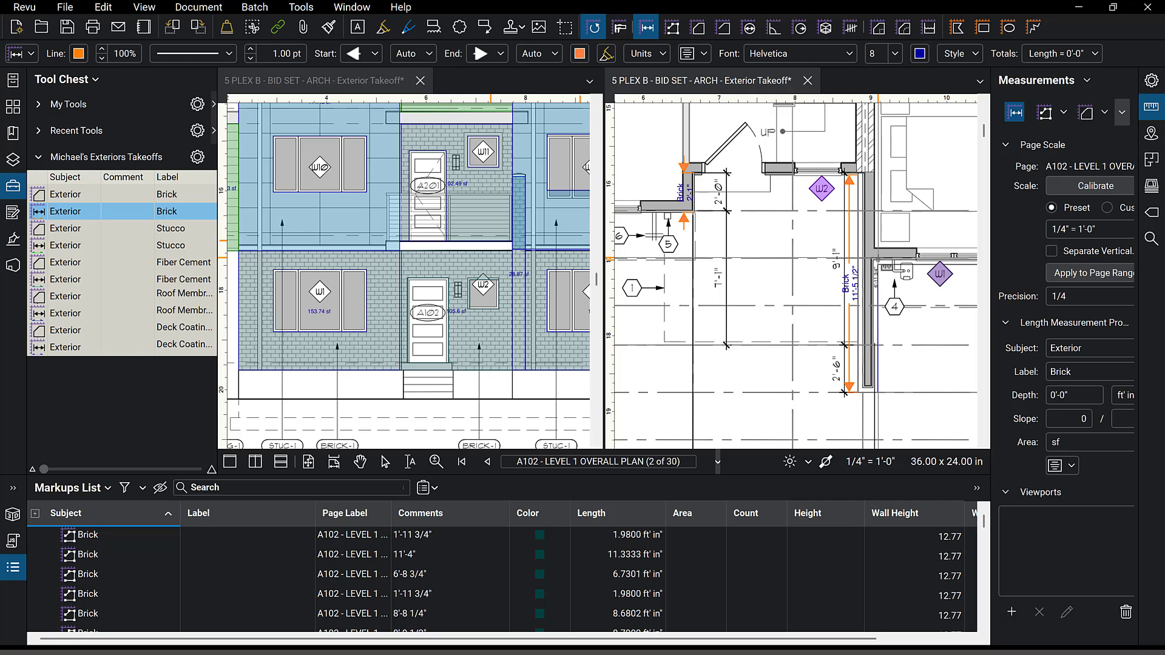
click(878, 259)
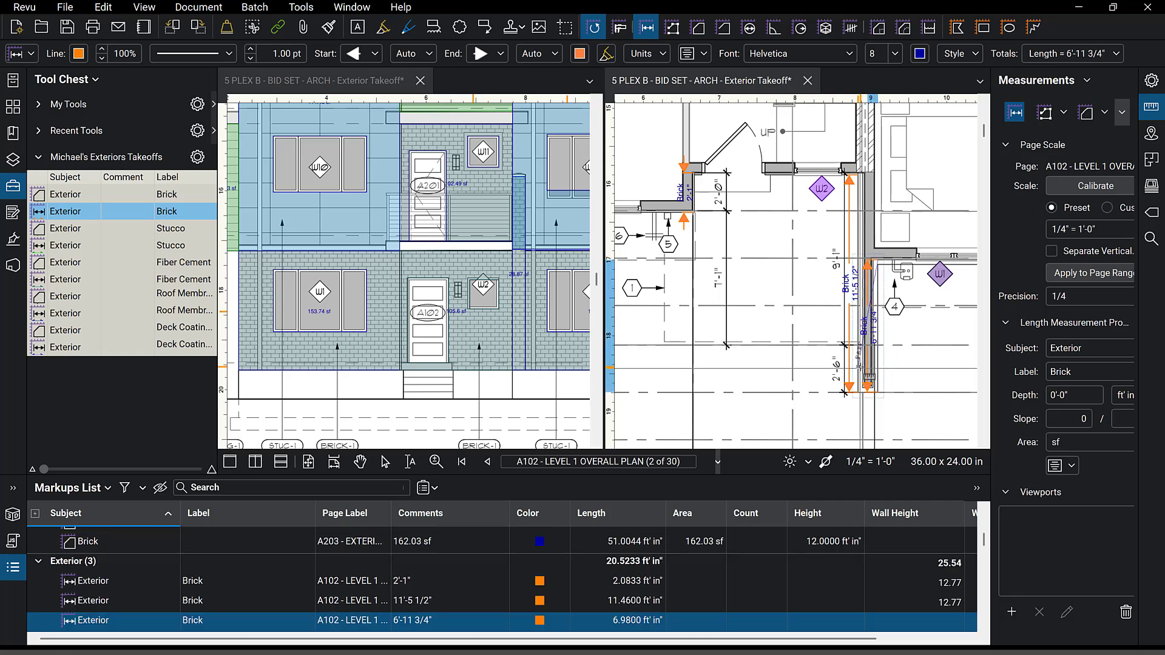
key(Escape)
Set the Wall Height of the brick measurement on the wall face next to window W1 to 12.77
click(875, 333)
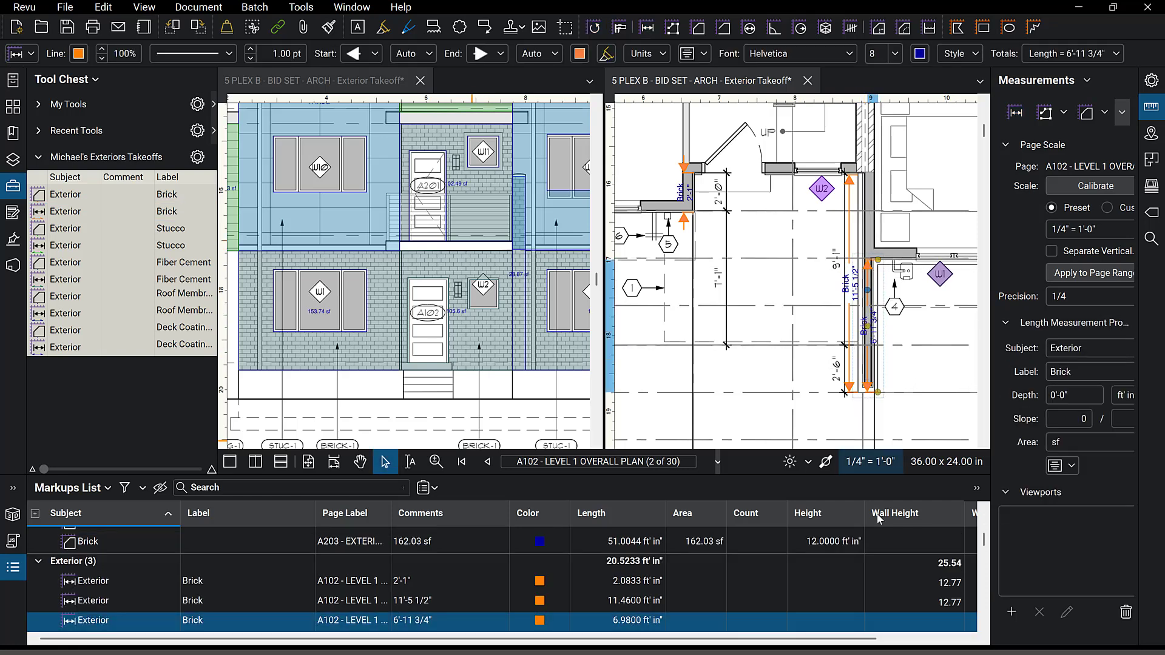
click(934, 621)
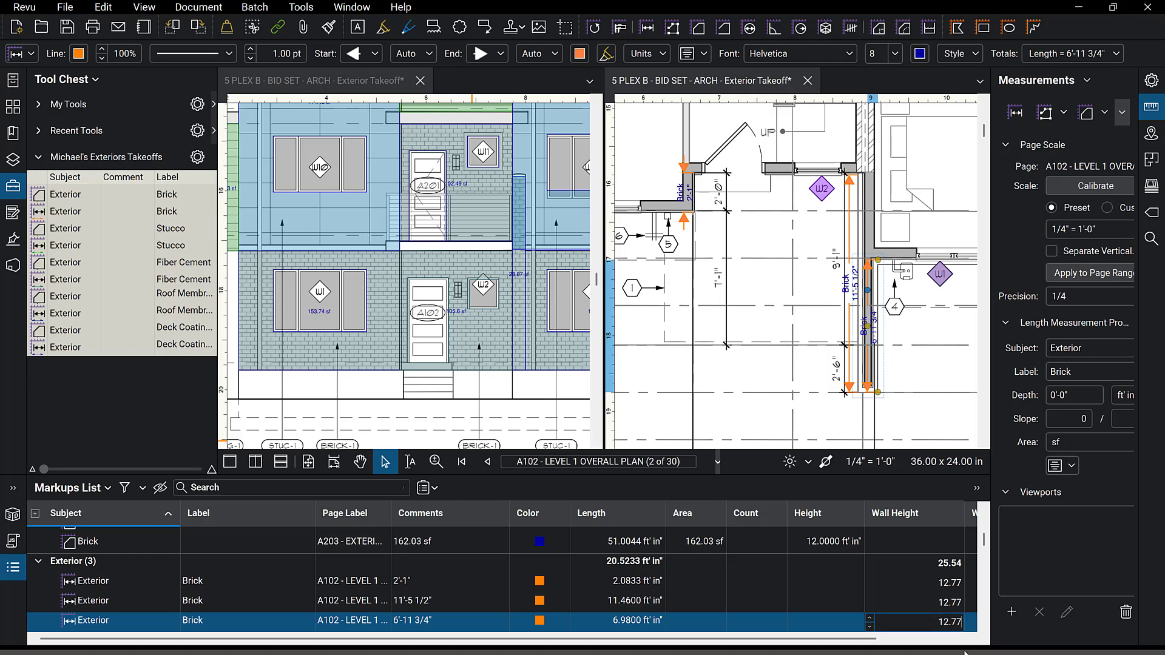
click(885, 341)
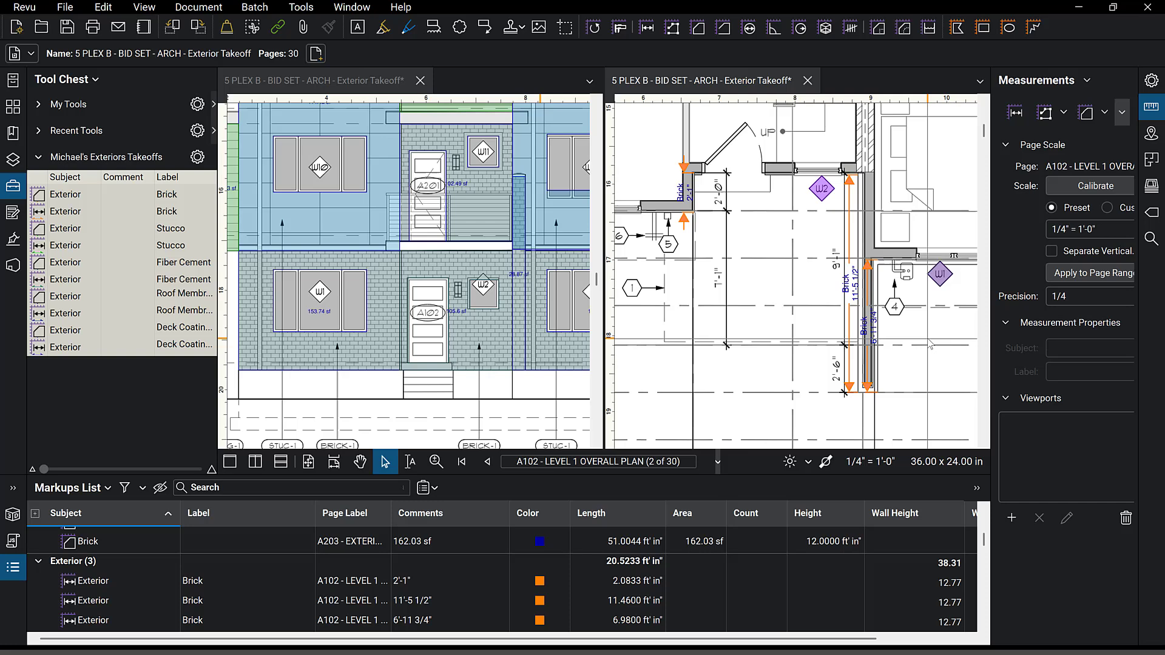
Hide the measurement properties and check the Wall Area Calc values for both faces of the projecting brick wall
double_click(991, 354)
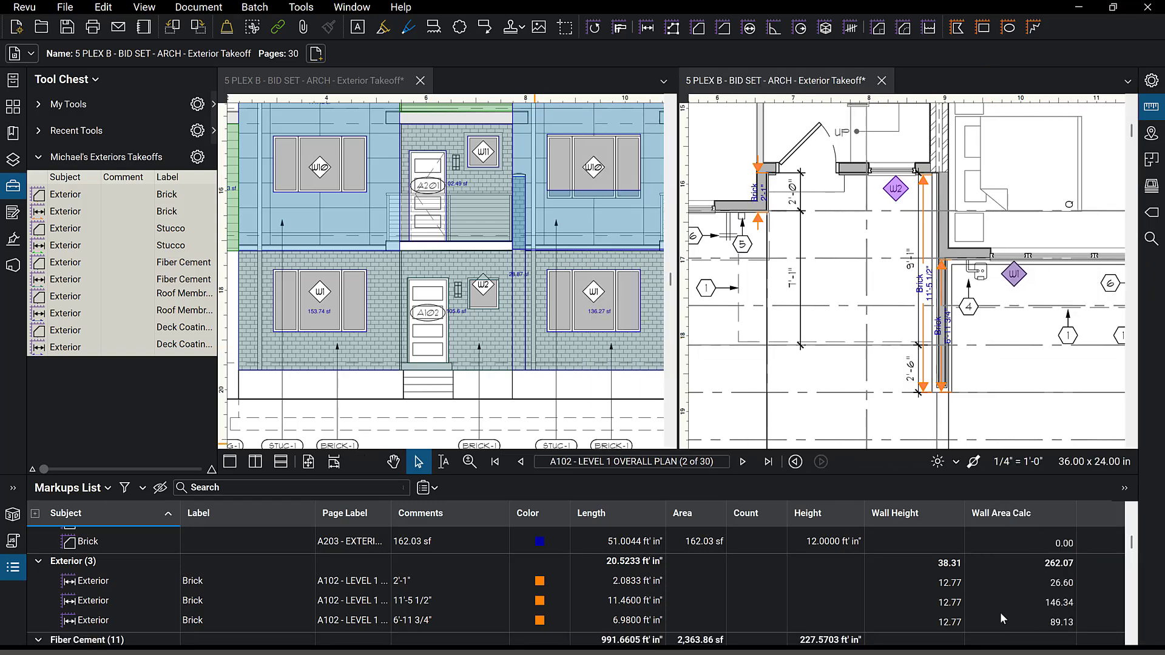
click(942, 331)
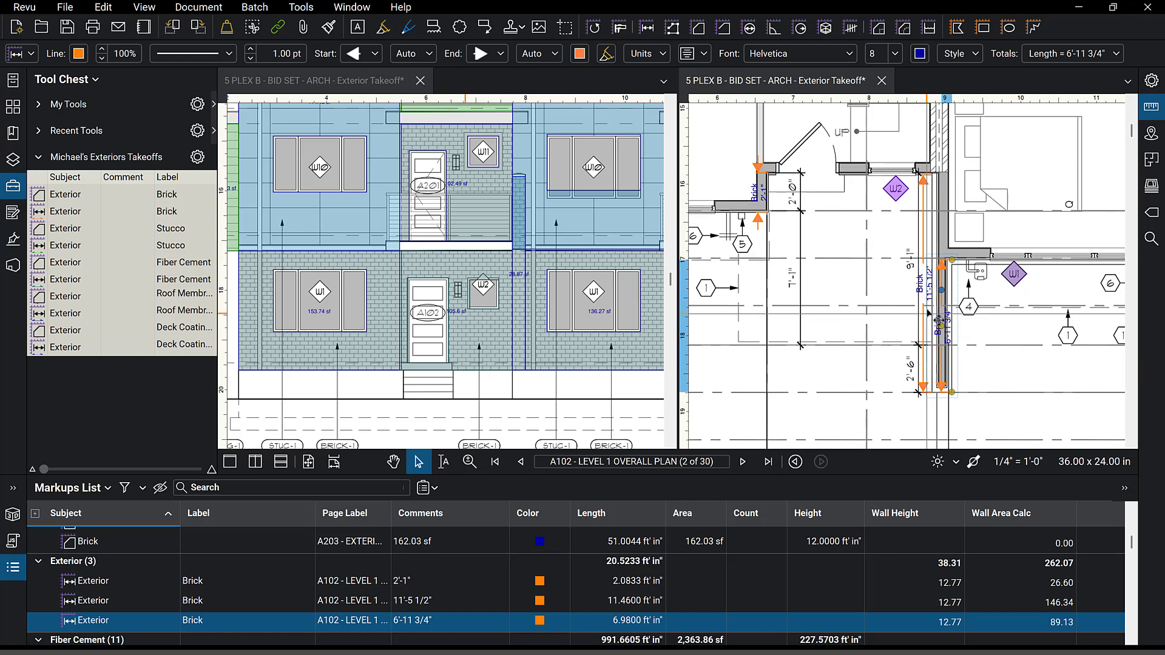
click(905, 599)
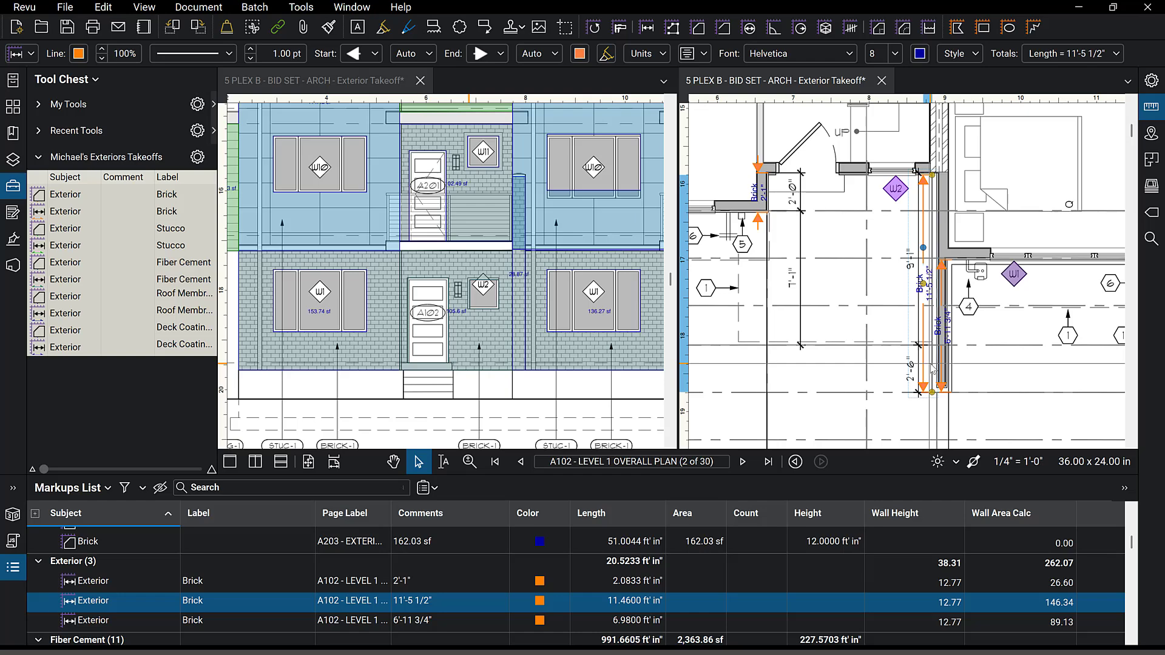
scroll(852, 332, down, 3)
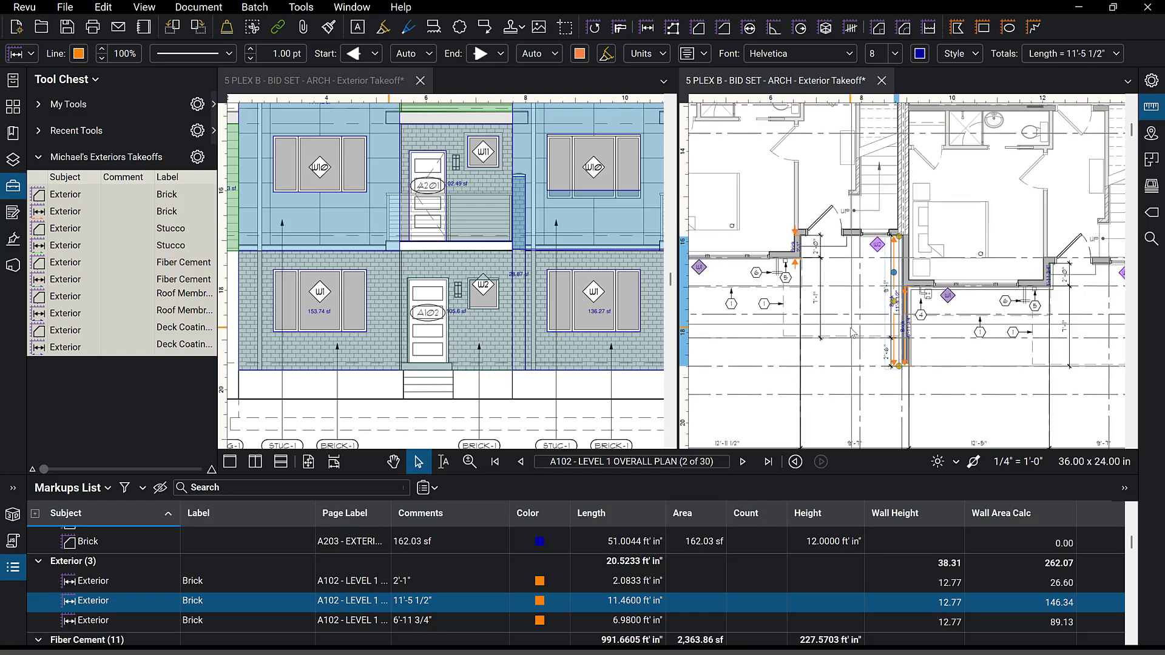
scroll(853, 332, down, 1)
scroll(1000, 401, down, 2)
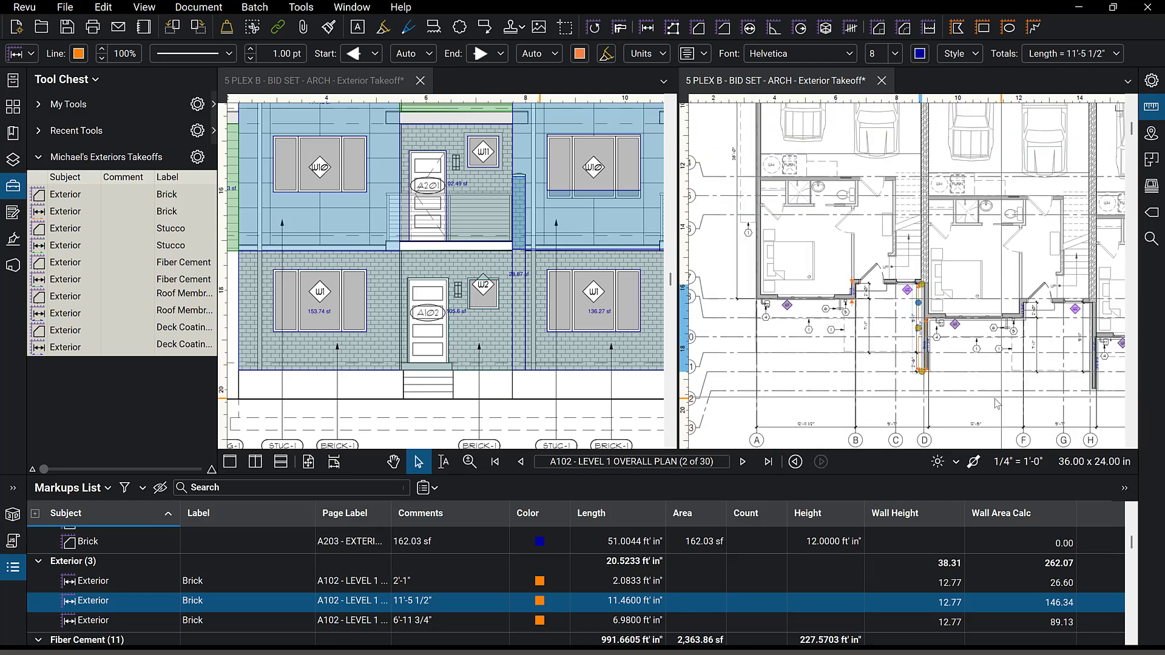
drag(976, 399, 849, 267)
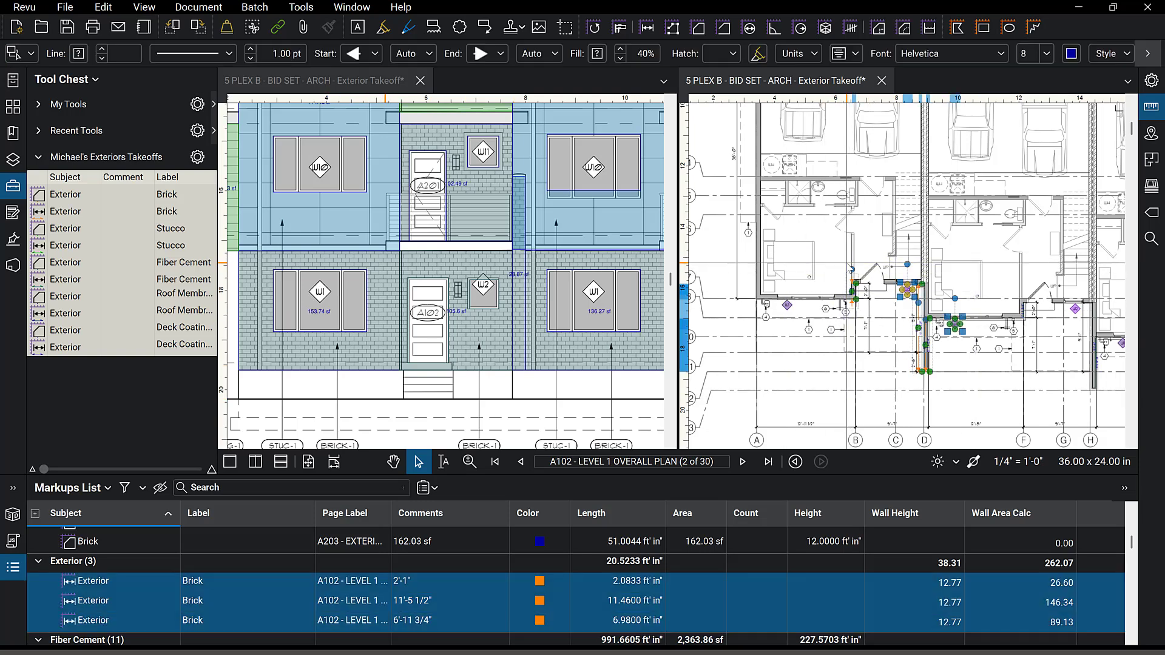
click(806, 324)
Examine the first unit's Window W1 and W2 markers on A102 and the markup tools available for making such markers
scroll(806, 325, up, 3)
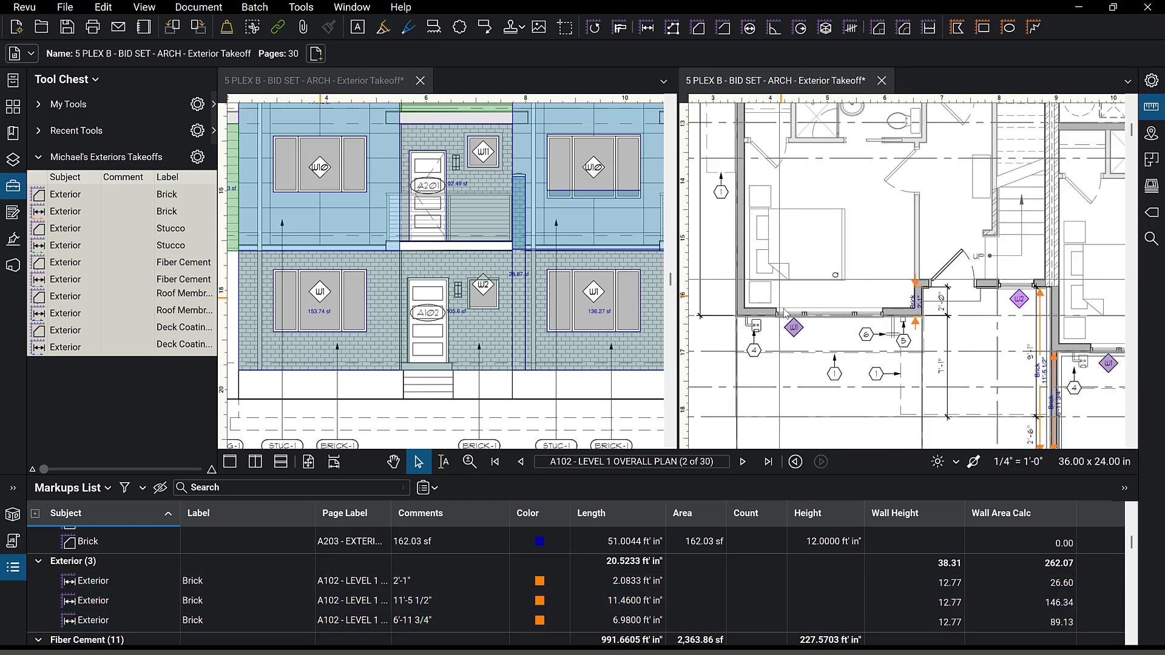
click(795, 329)
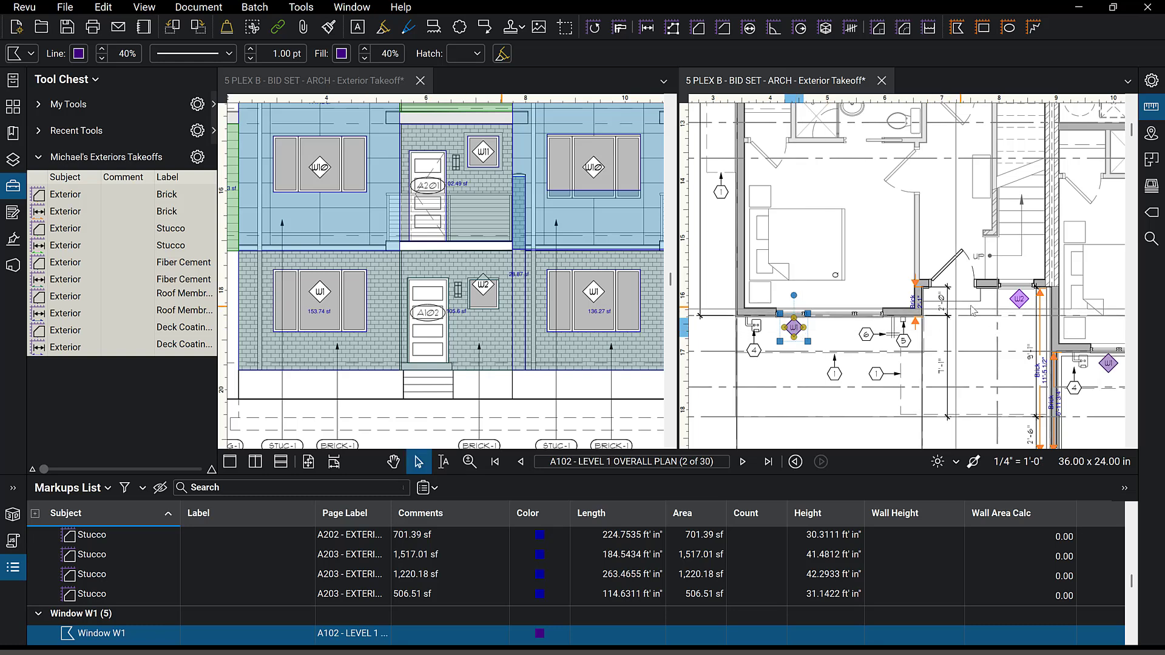
click(1020, 299)
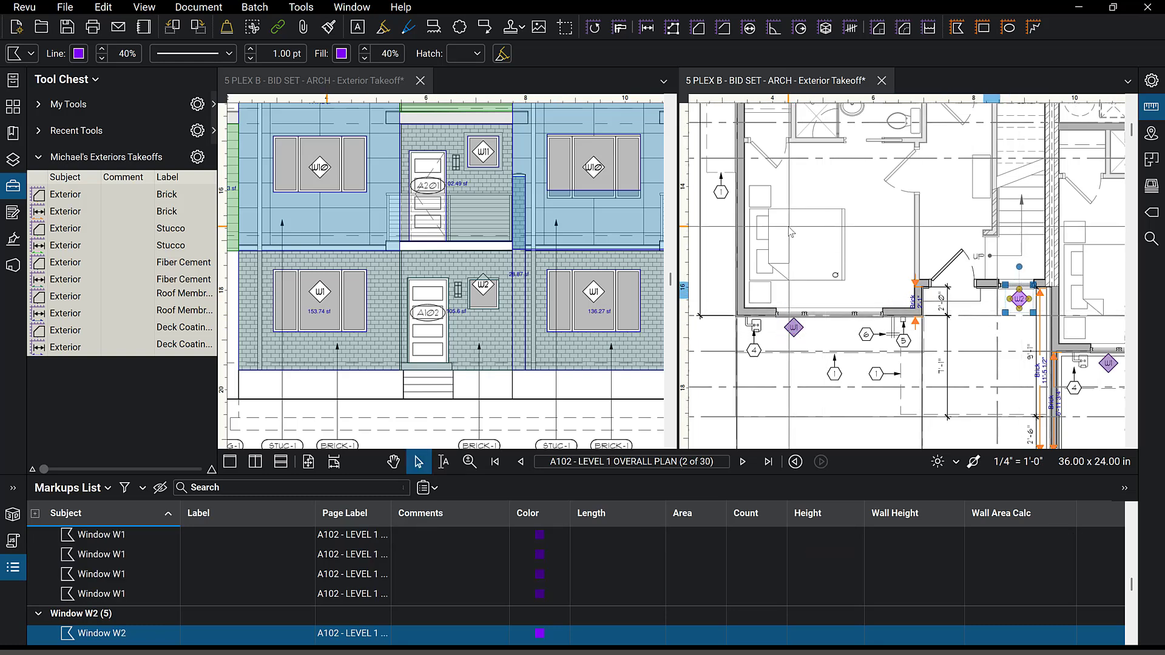
scroll(792, 304, down, 3)
click(792, 303)
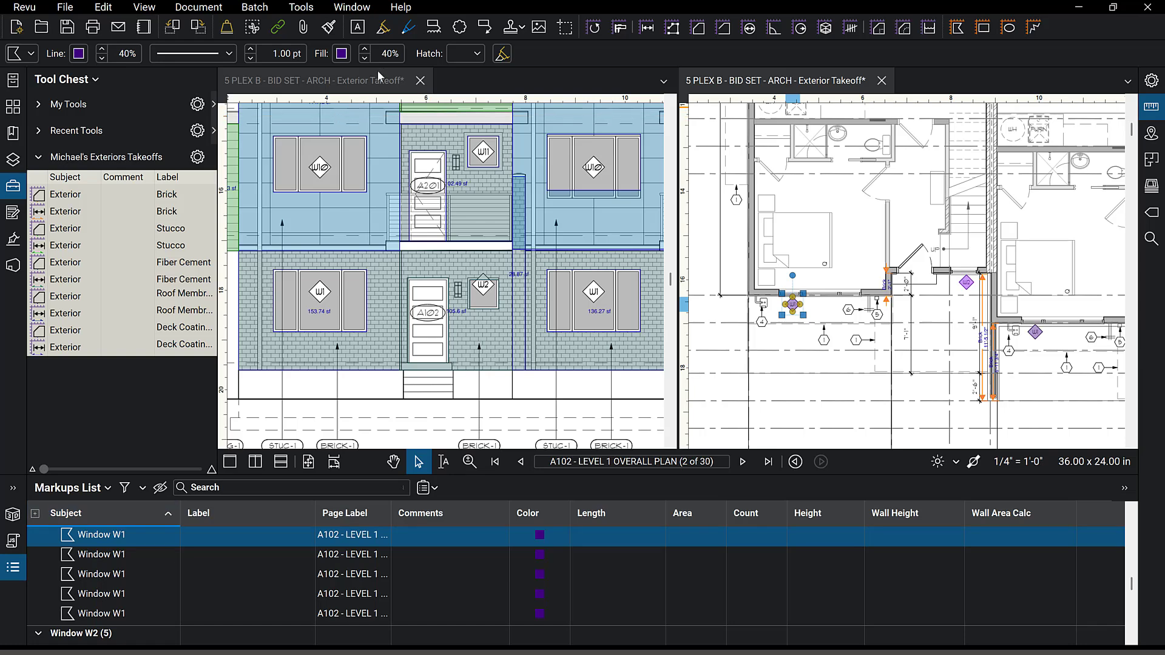
click(294, 11)
mouse_move(368, 24)
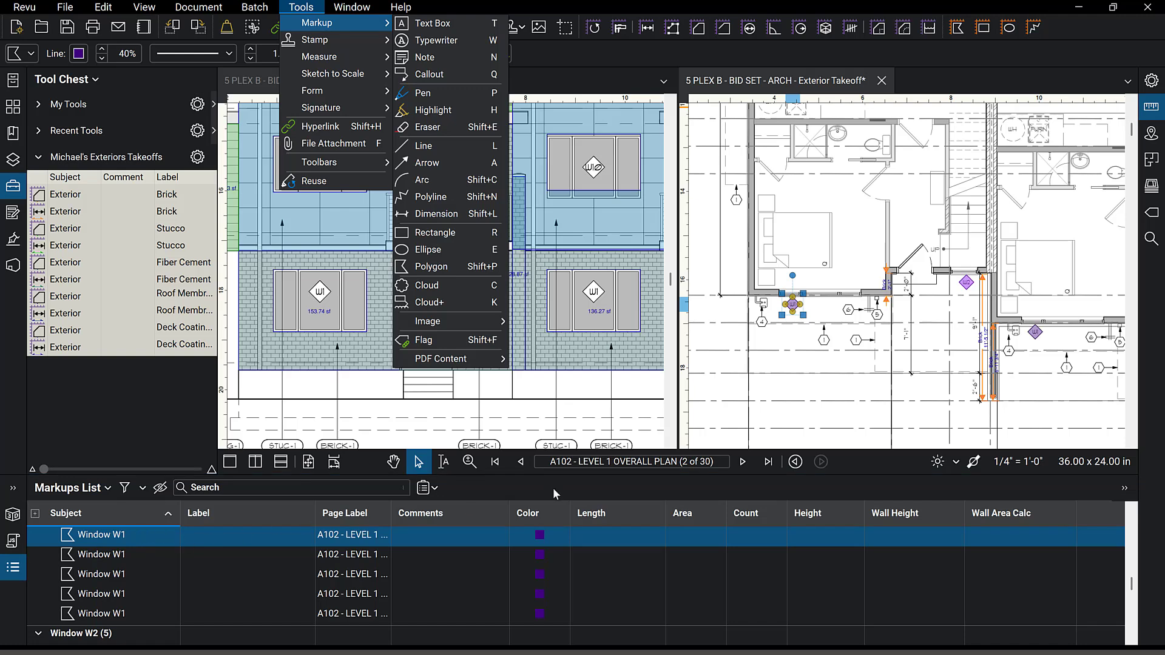
click(839, 382)
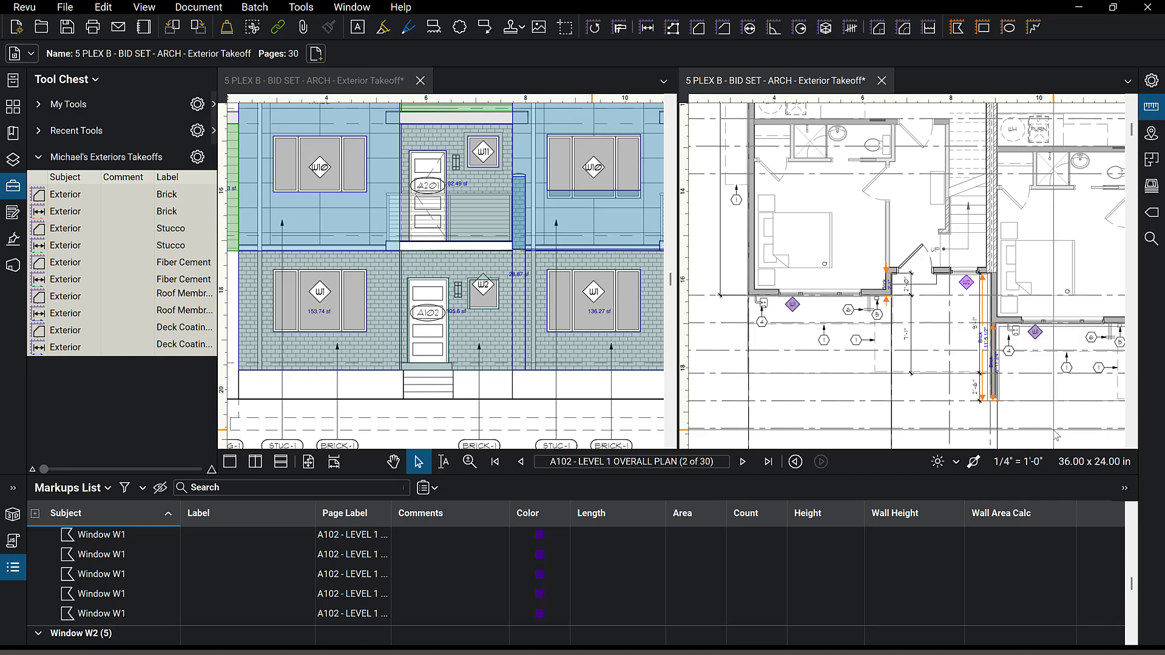
Copy the first unit's W1 and W2 window markers with its three brick length measurements, and paste them on the A102 plan
drag(1020, 428, 769, 249)
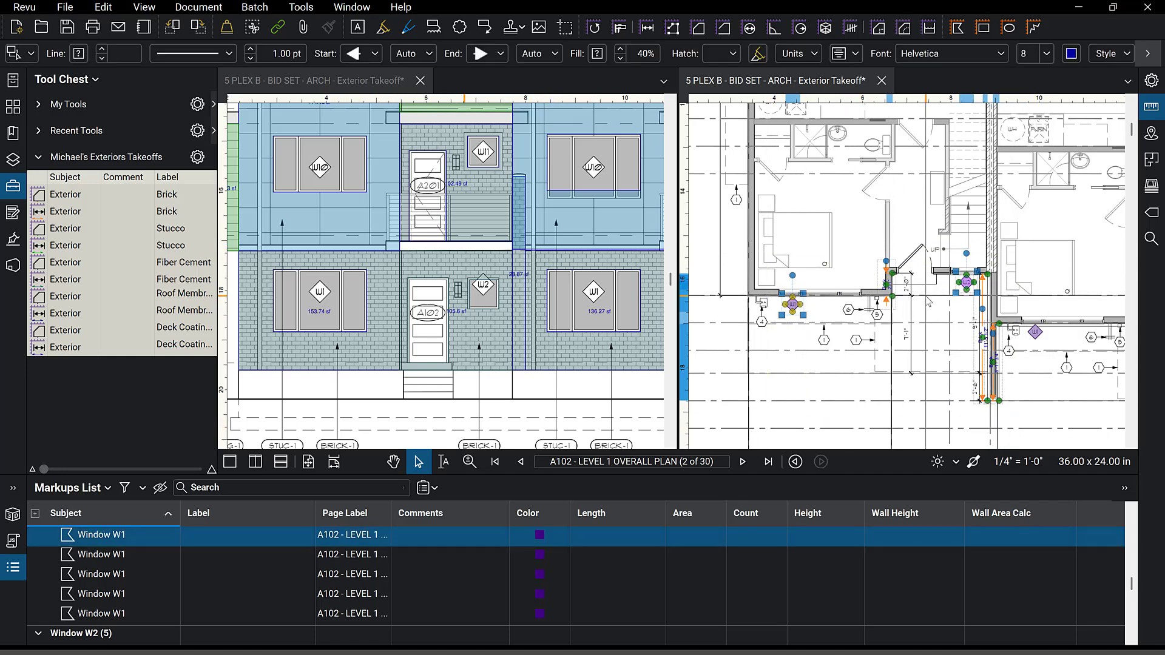
scroll(928, 302, up, 2)
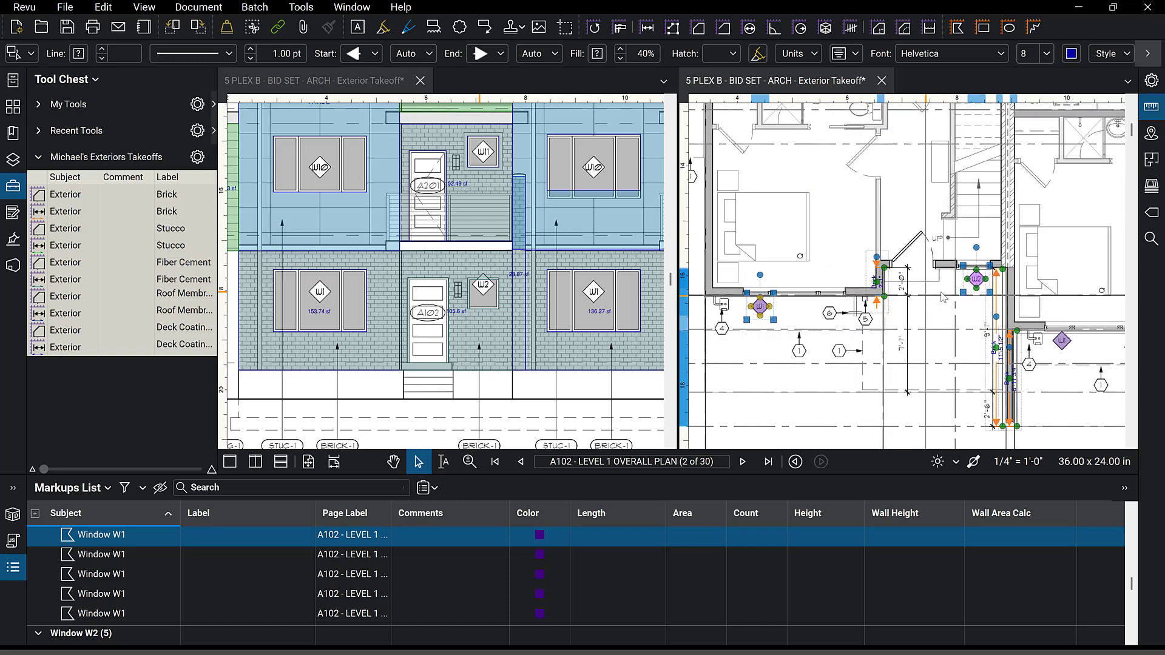
right_click(976, 282)
click(1013, 287)
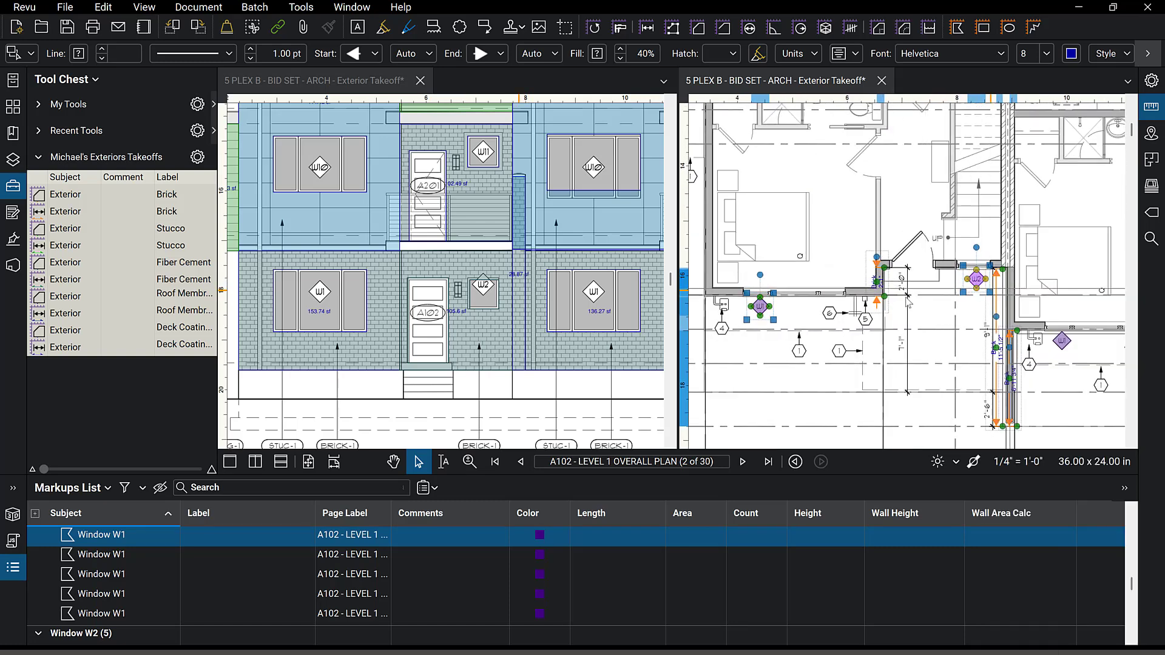
scroll(962, 405, down, 4)
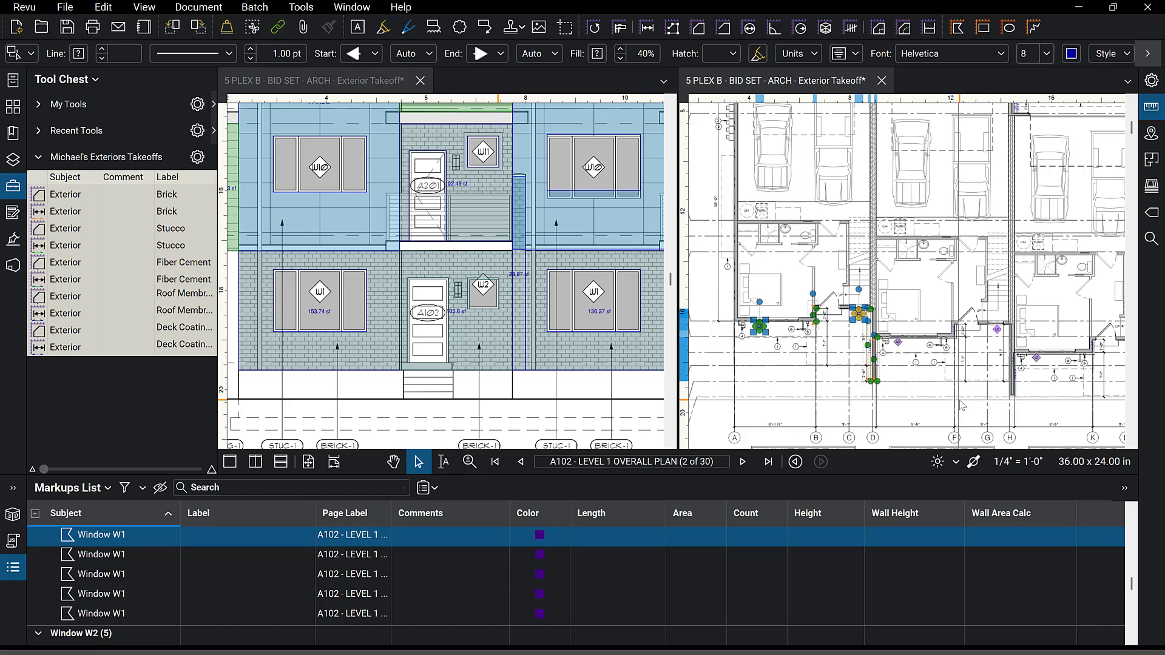
right_click(962, 405)
click(985, 410)
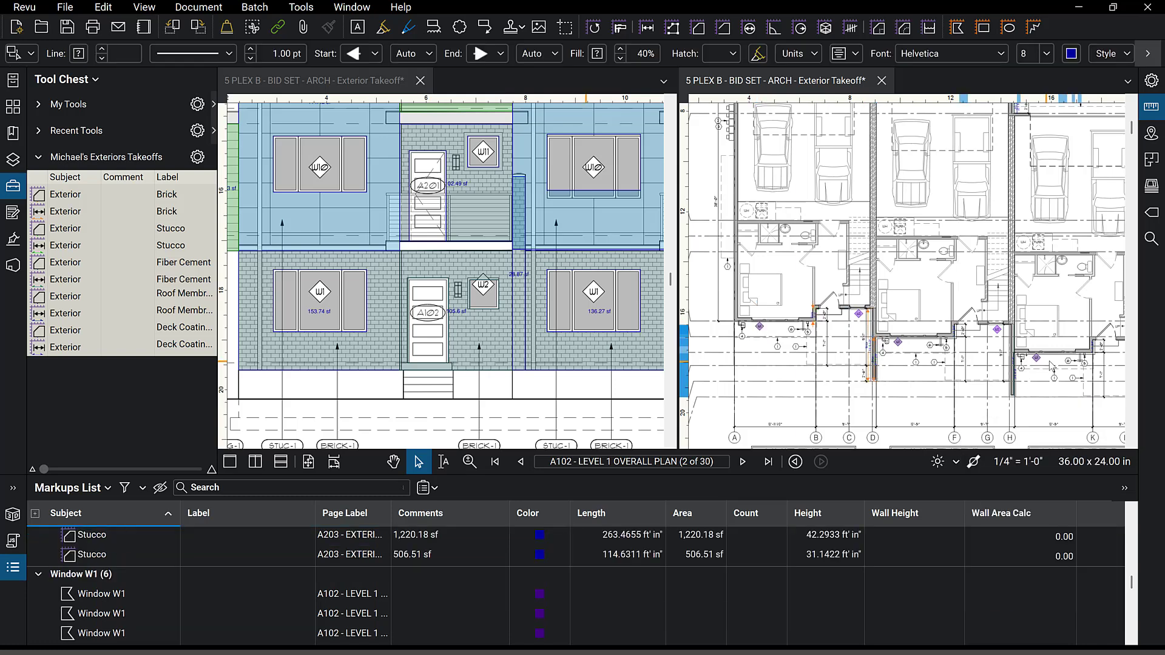
Move the pasted markers and brick measurements onto the second unit, aligning the W1 marker with that unit's existing W1 window tag
scroll(970, 342, up, 4)
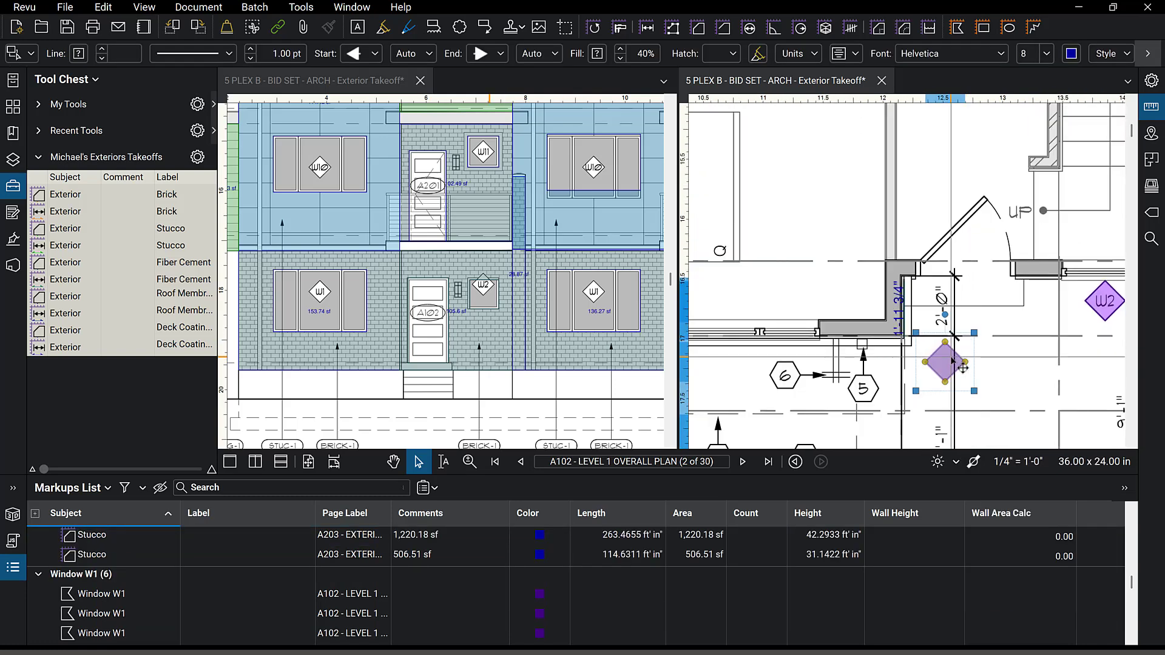
scroll(912, 378, left, 5)
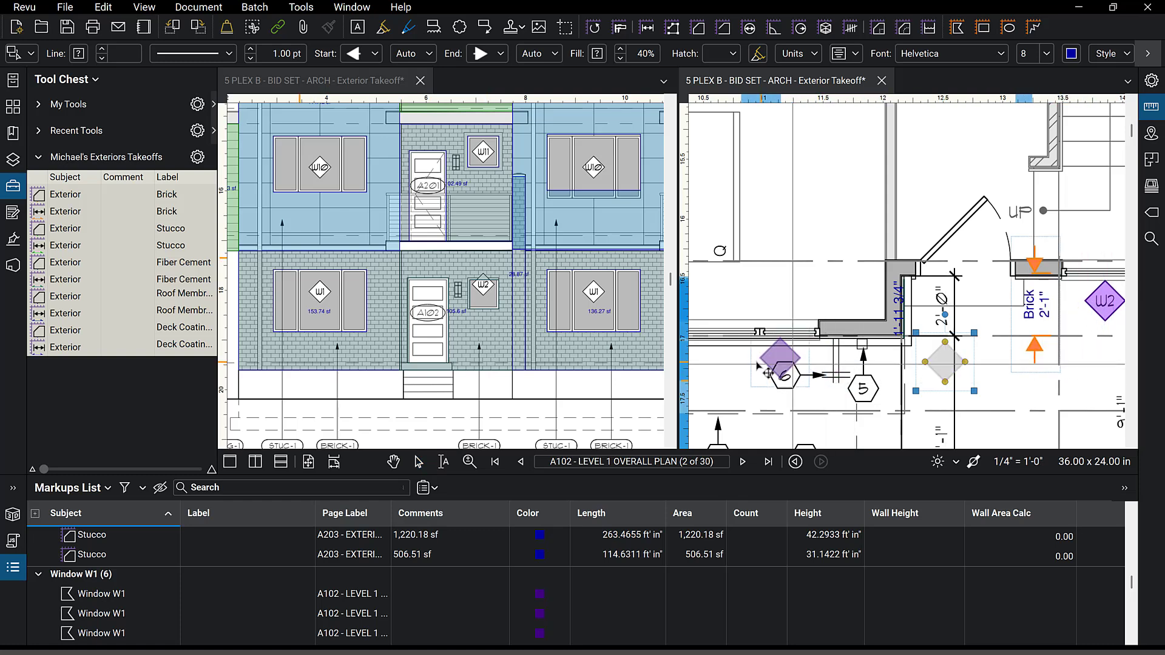
drag(822, 377, 918, 368)
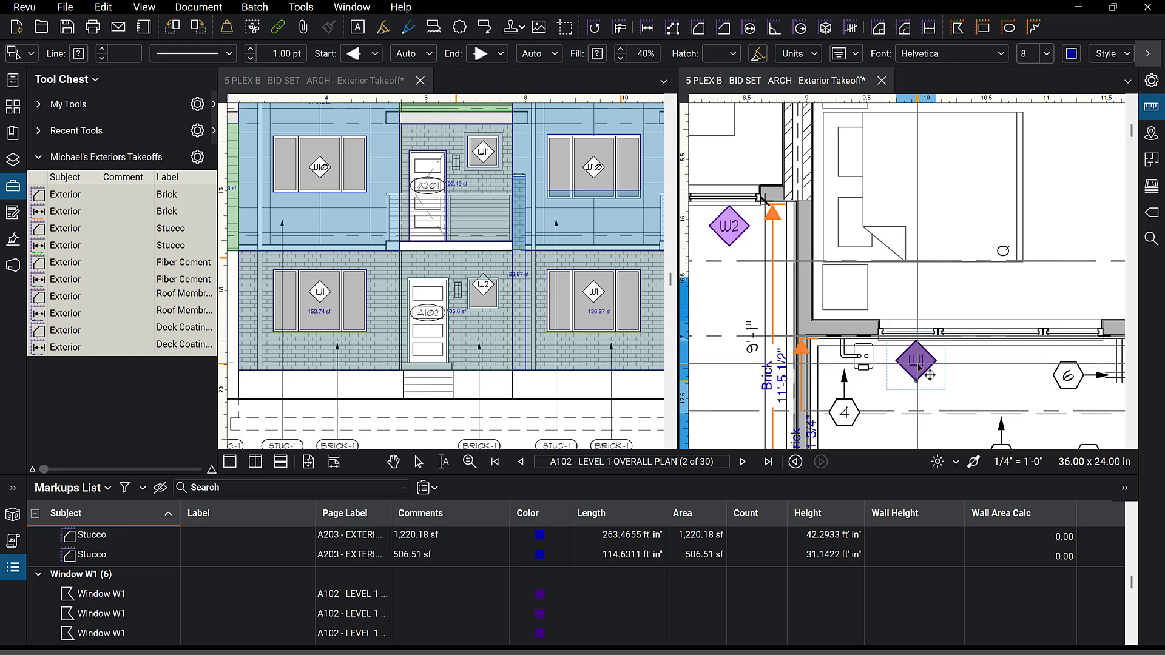
scroll(851, 379, down, 3)
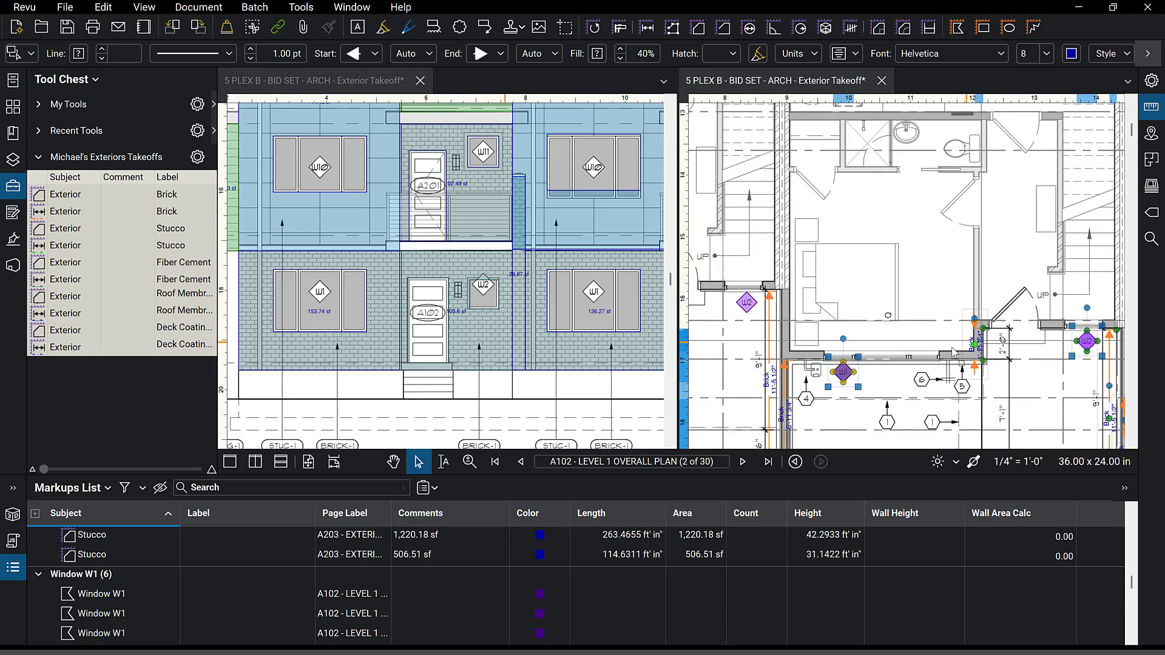
Deselect the moved group and check the pasted W2 marker and short brick return measurement on the second unit
scroll(855, 280, down, 1)
scroll(852, 280, down, 1)
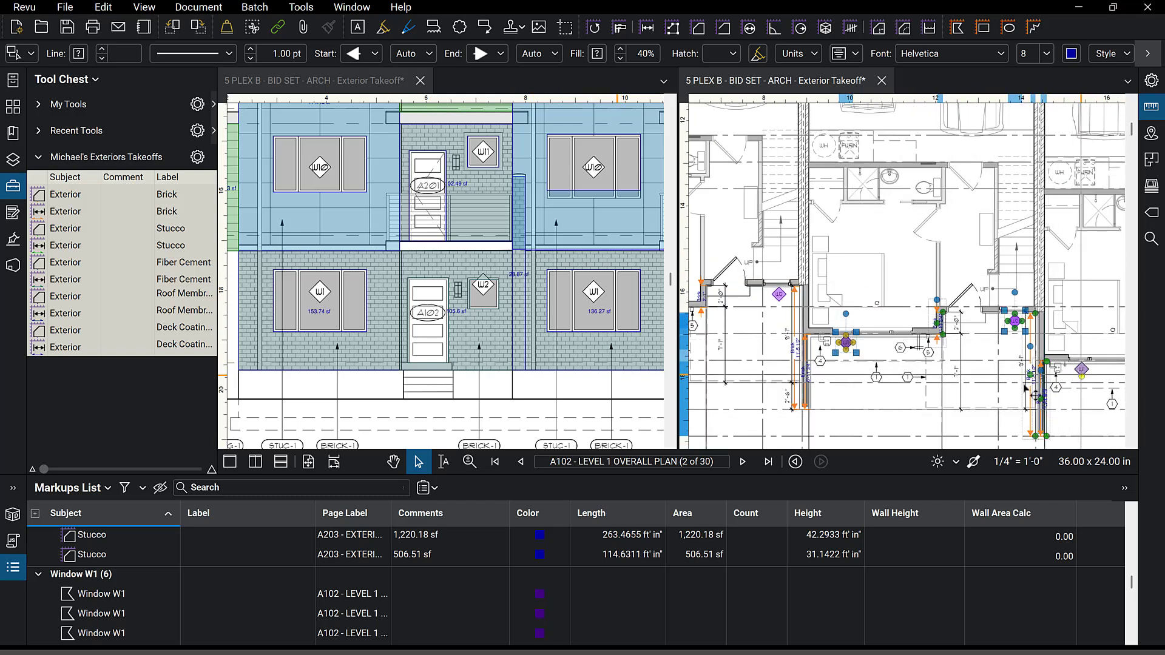
key(Escape)
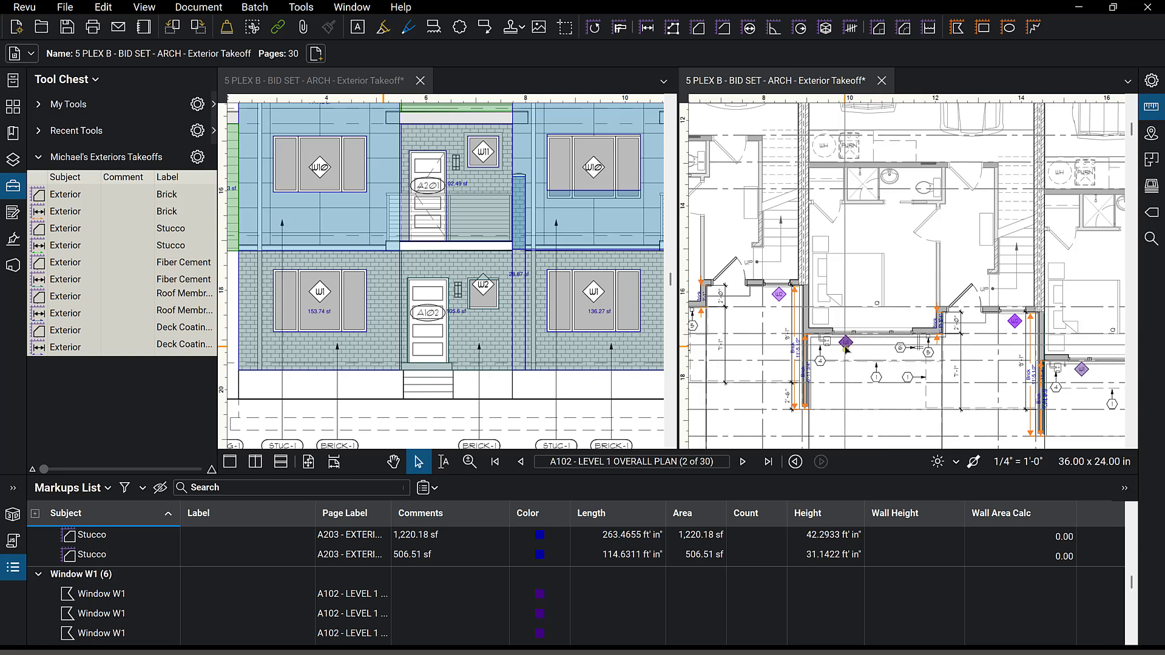
click(846, 346)
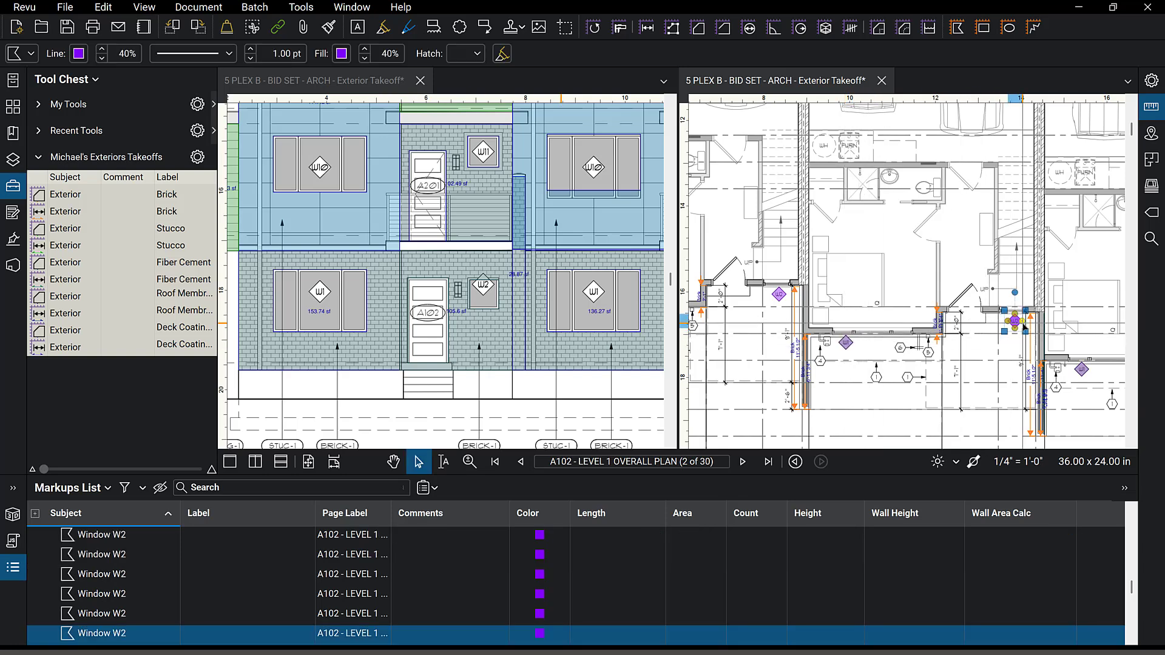
click(940, 319)
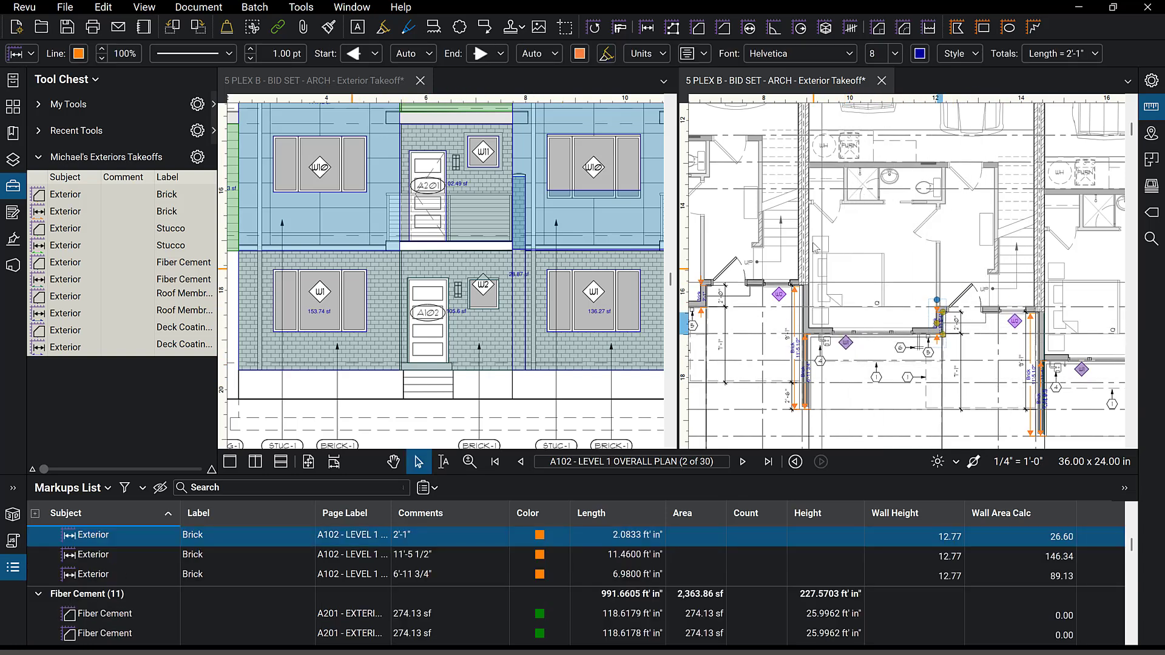
Copy the second unit's three brick length measurements and paste them farther along the A102 plan
scroll(809, 216, down, 2)
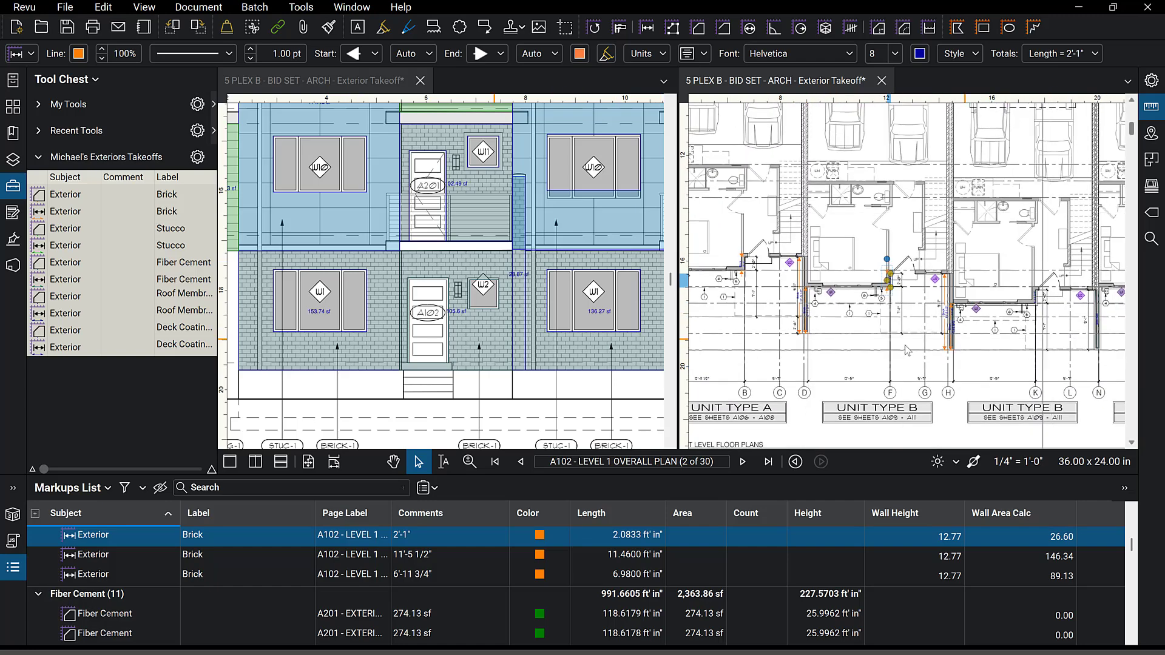
scroll(907, 351, down, 2)
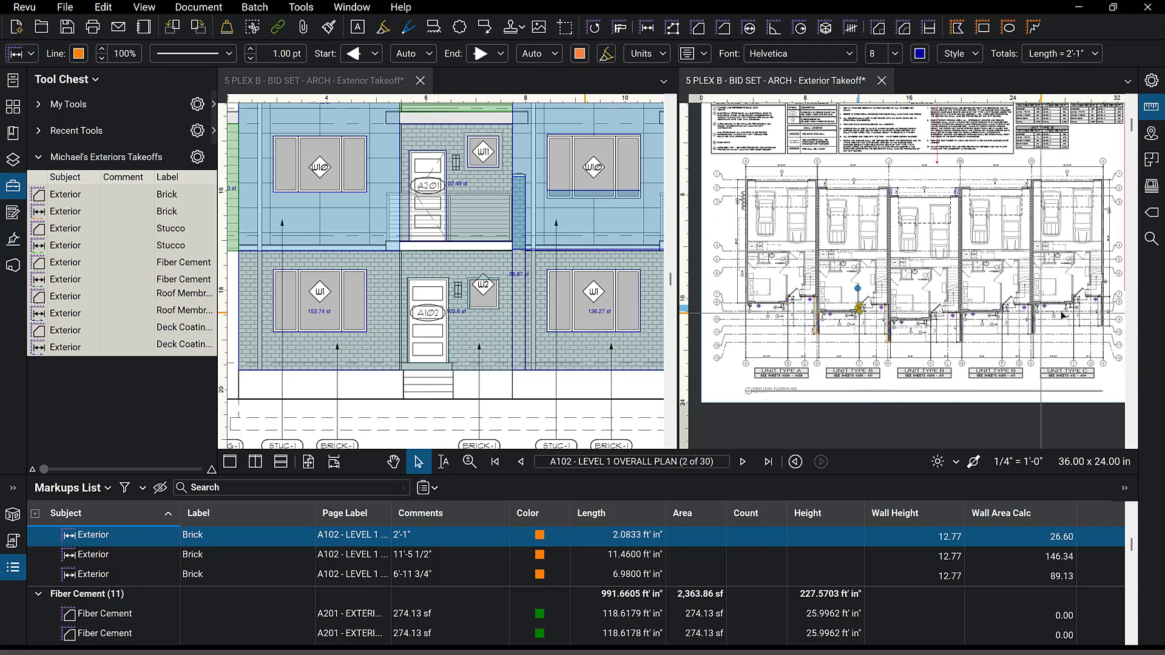
scroll(890, 355, up, 4)
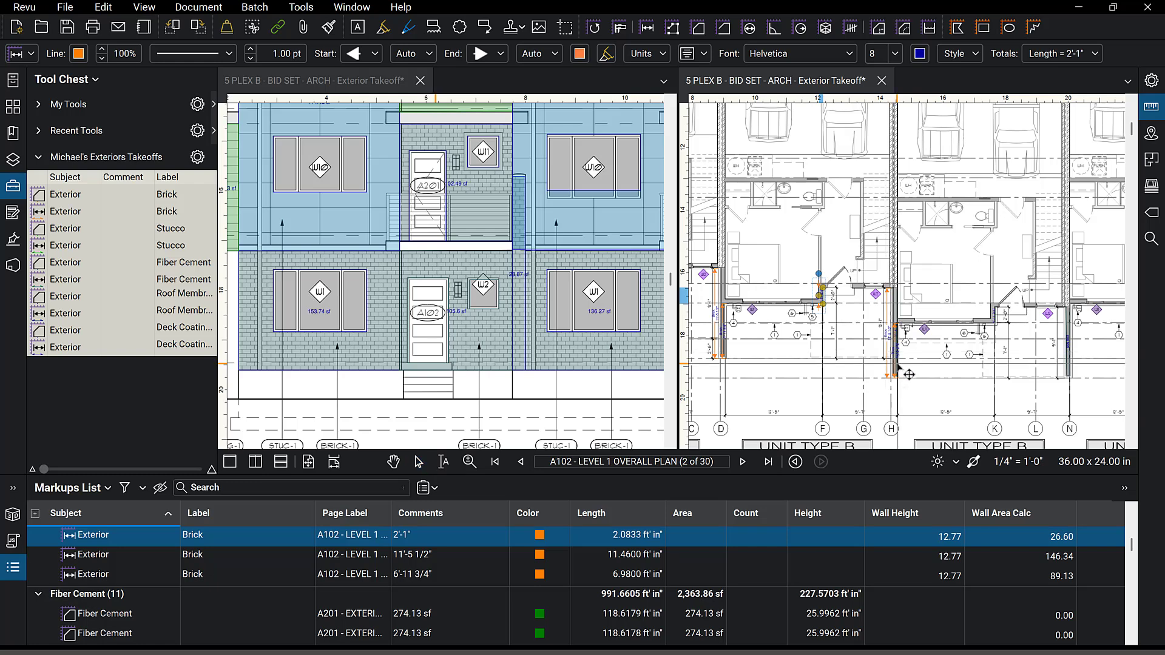
click(898, 365)
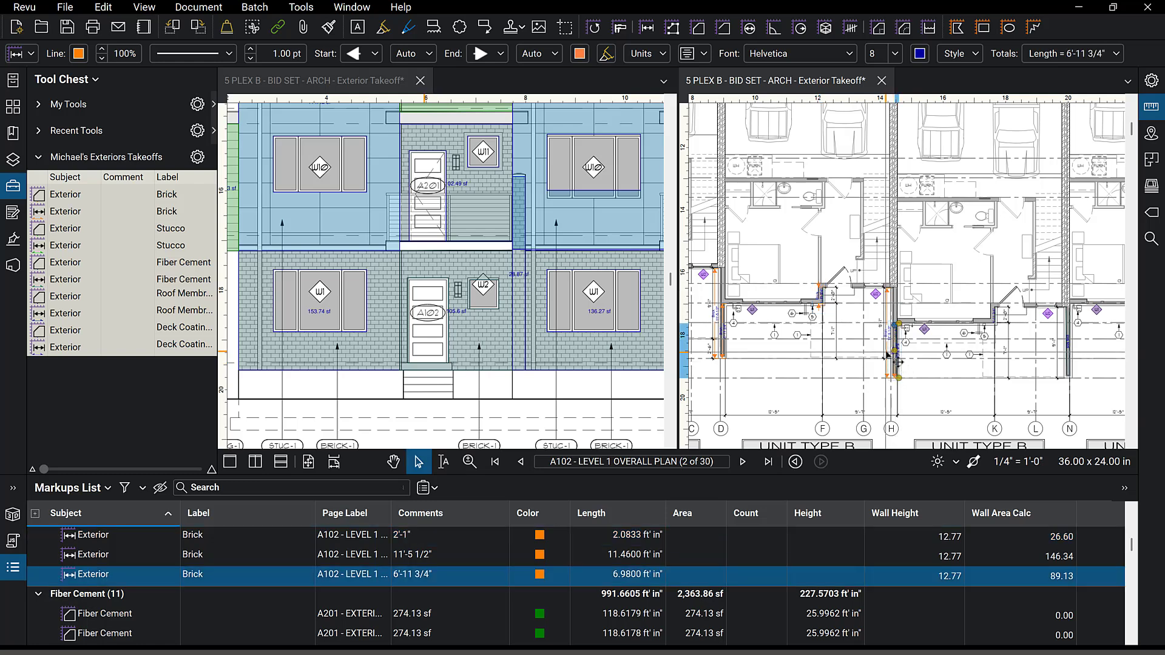
shift+click(888, 333)
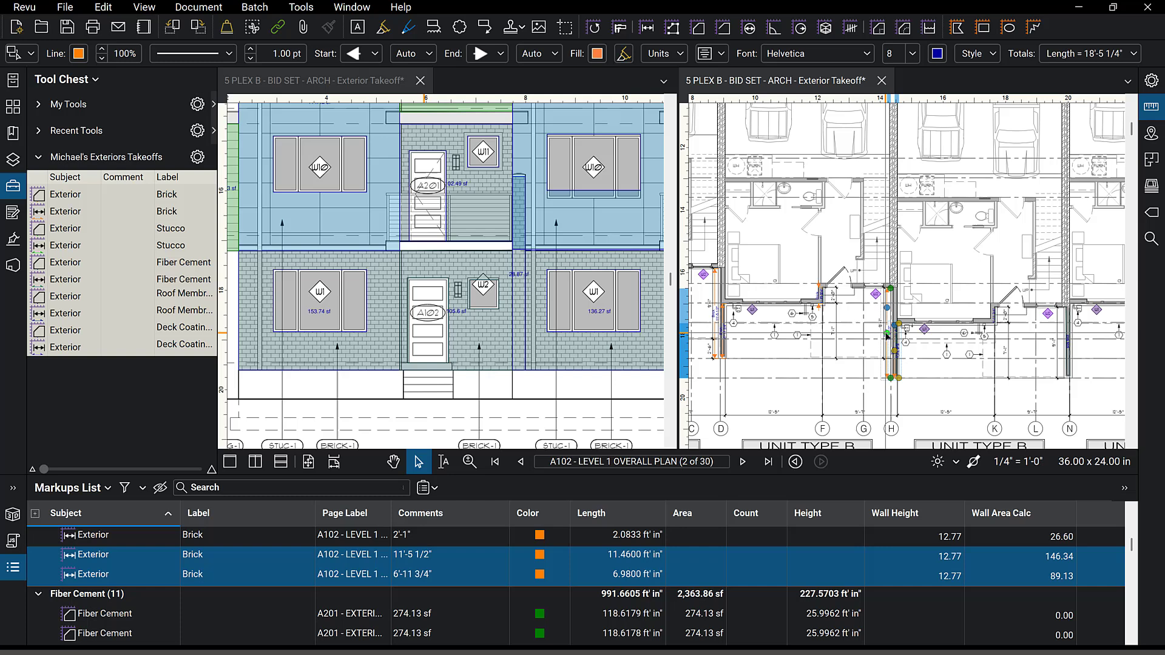
shift+click(820, 302)
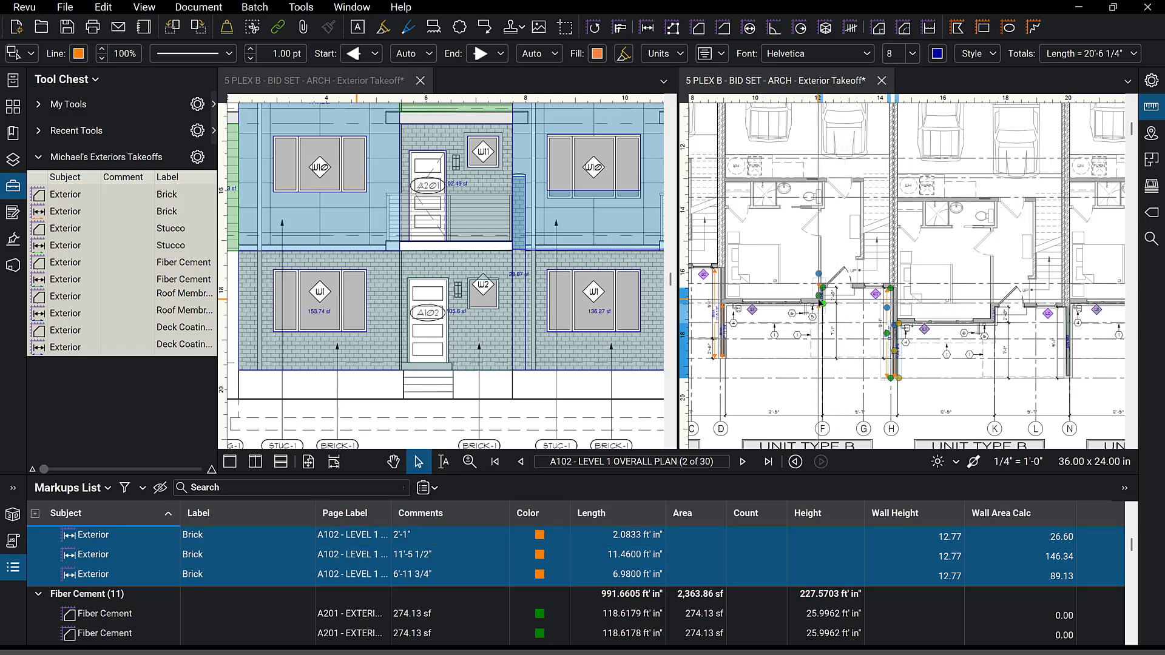
right_click(821, 303)
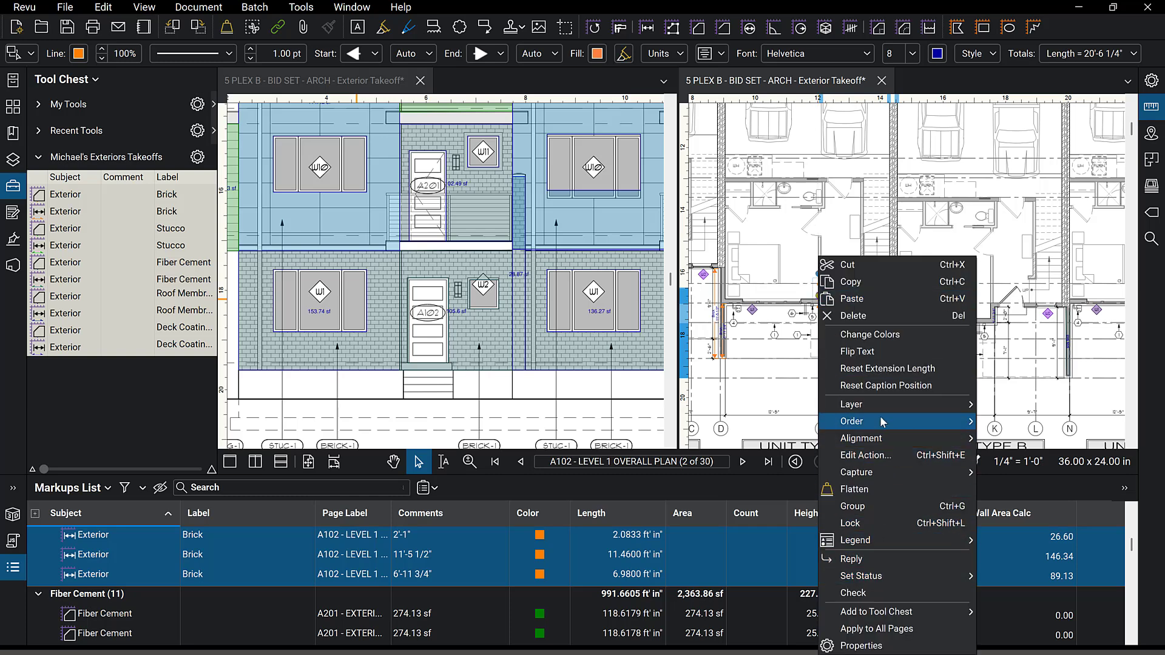
click(858, 285)
scroll(816, 356, down, 2)
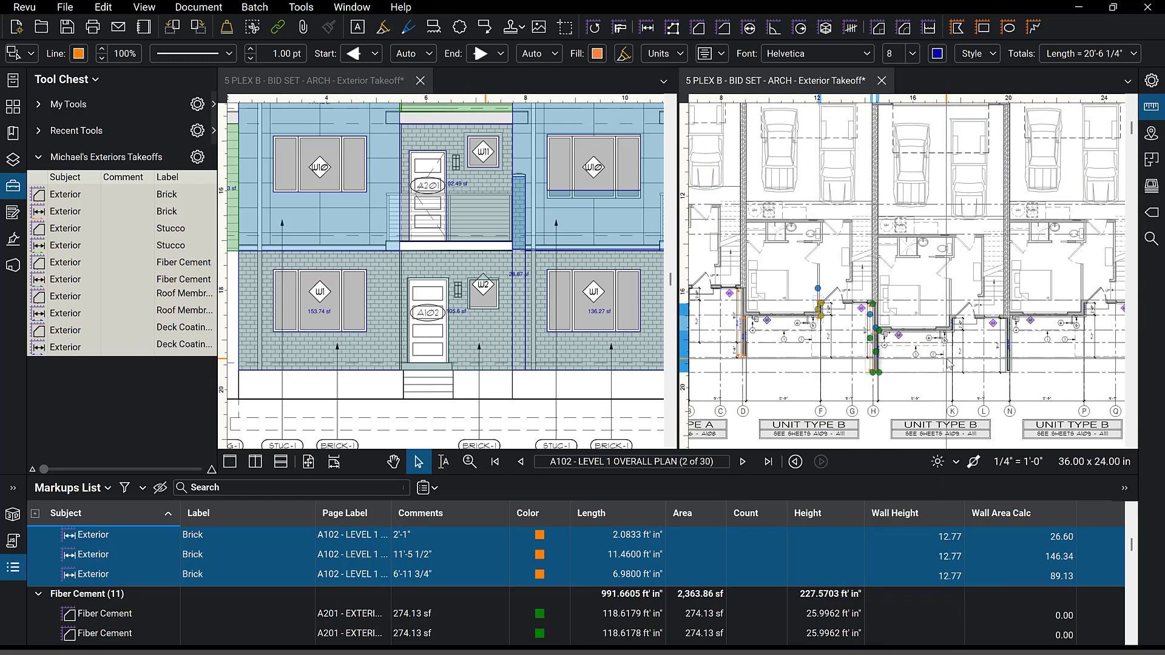
right_click(996, 345)
click(1022, 354)
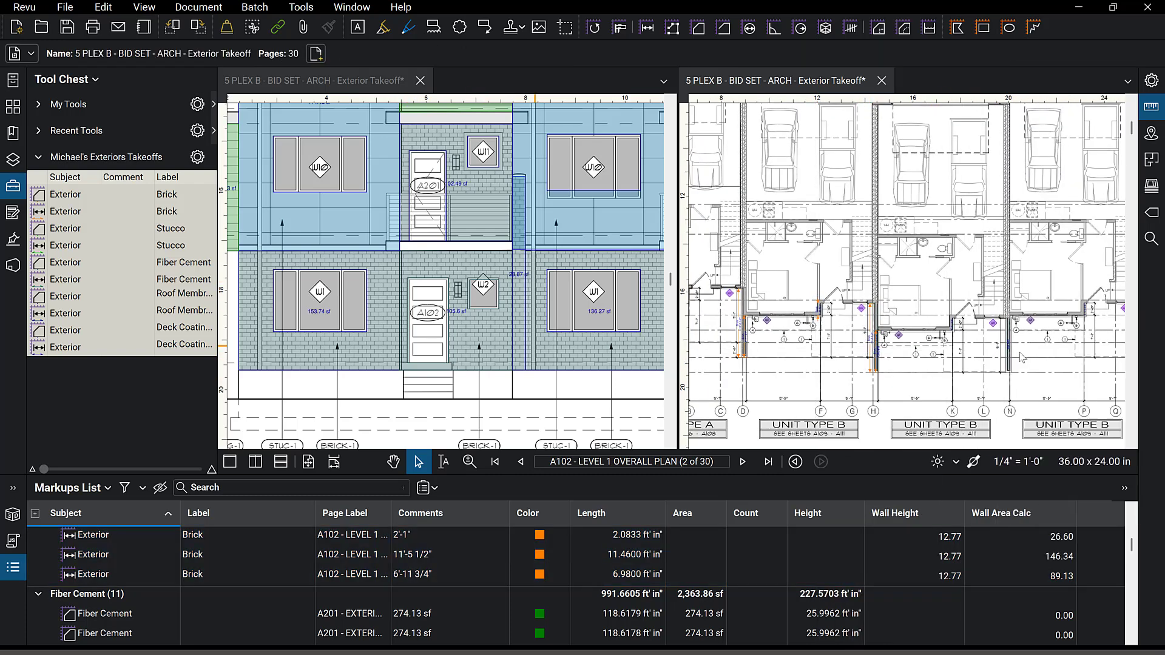
Move the pasted brick measurements onto the fourth unit, placing the short length beside the entry's brick return
scroll(1010, 274, up, 8)
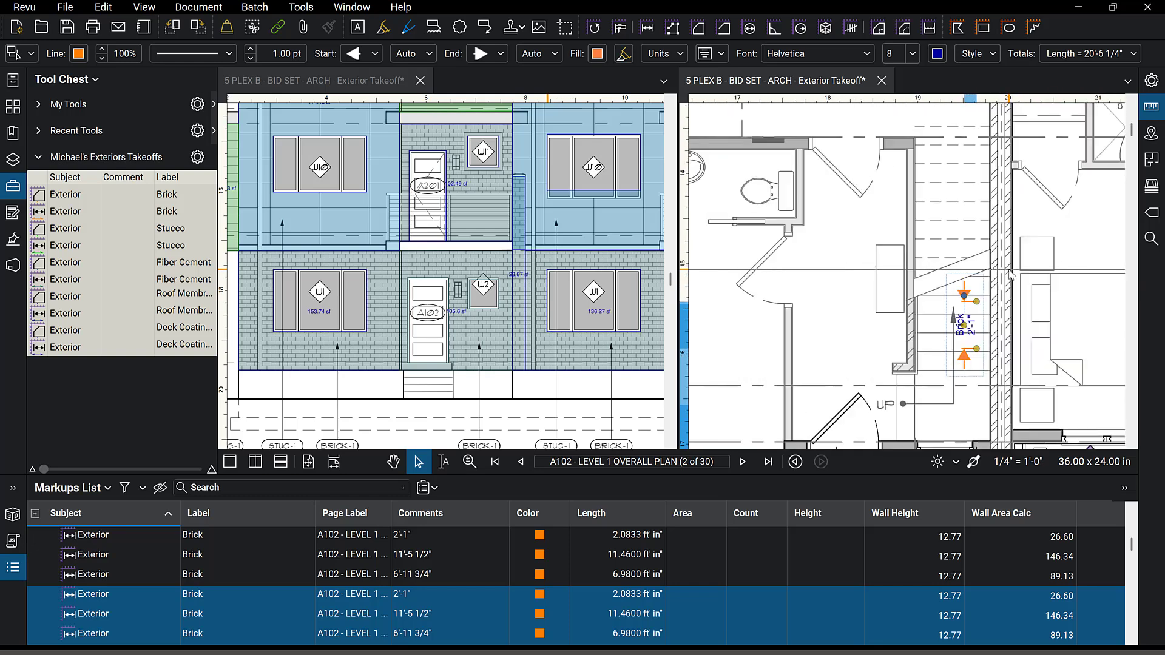
drag(974, 345, 933, 351)
key(Escape)
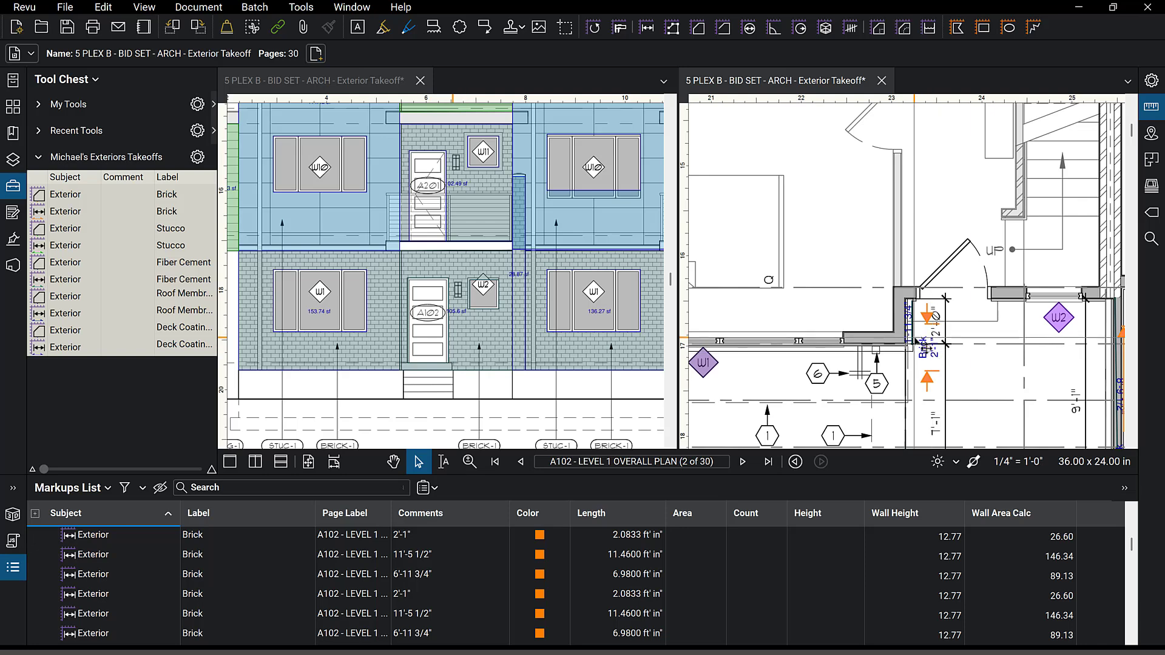
Delete the pasted orange brick measurements from the fourth unit's entry return and projecting wall
click(934, 353)
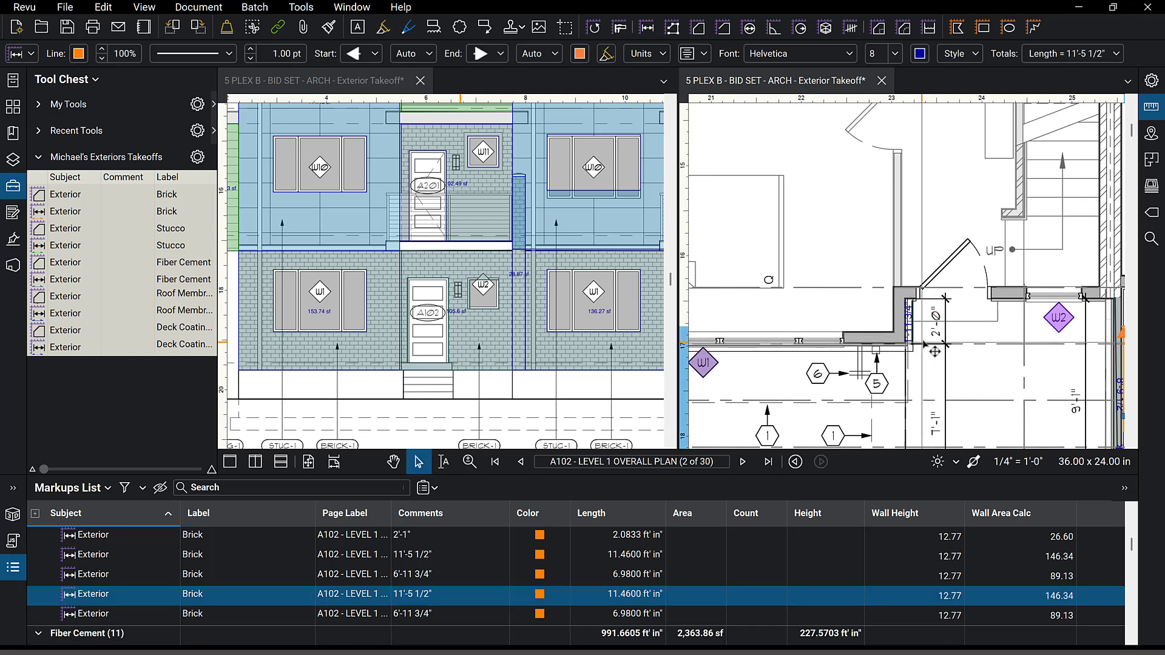
click(916, 339)
scroll(917, 338, down, 4)
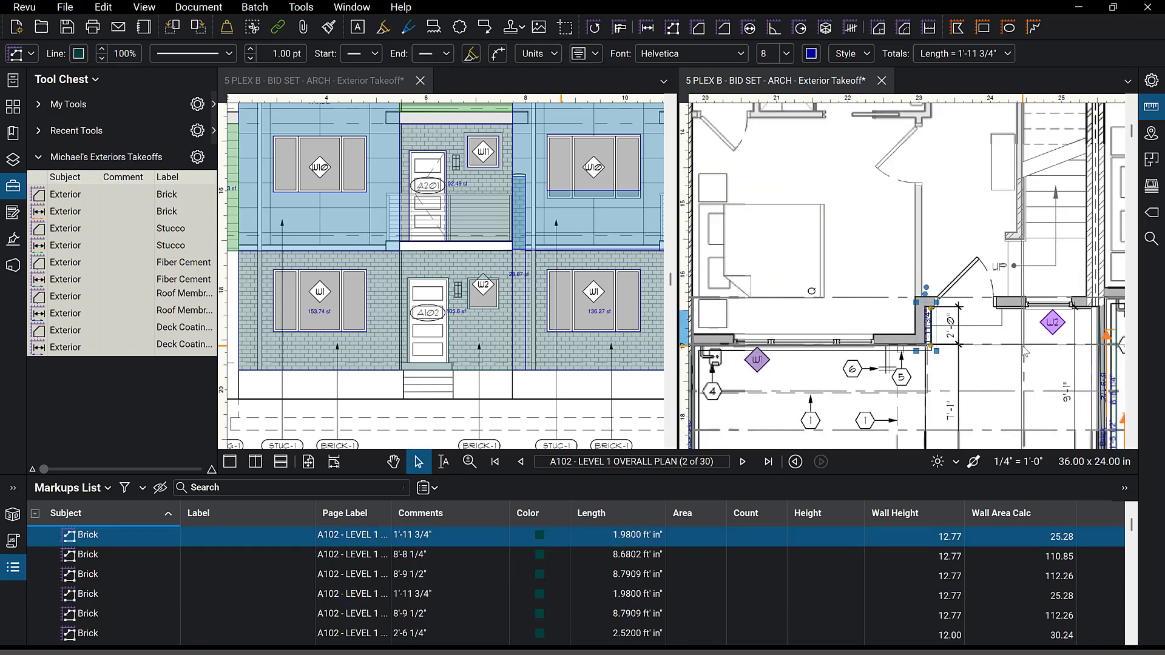
key(Escape)
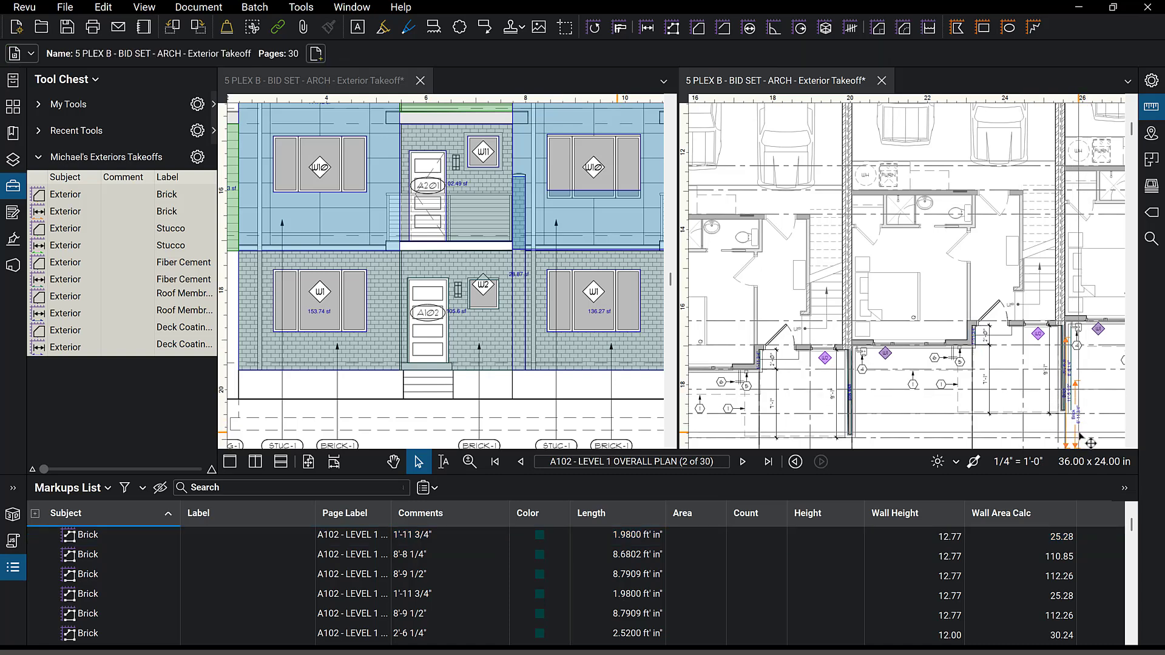
click(1091, 443)
click(1068, 430)
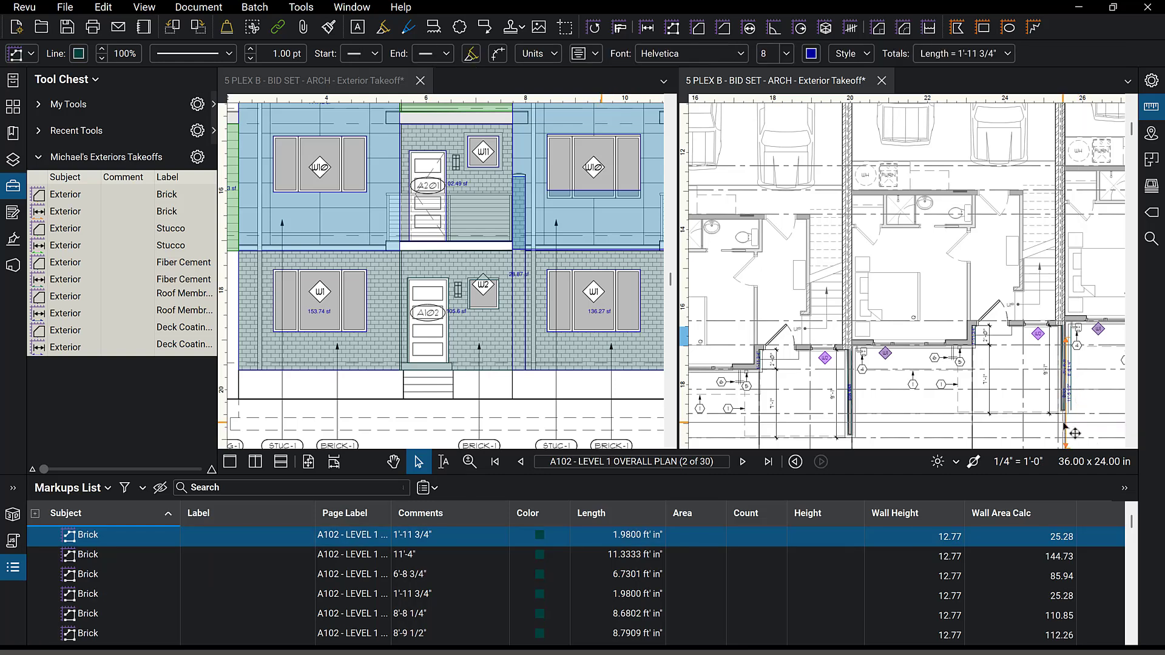
click(1076, 435)
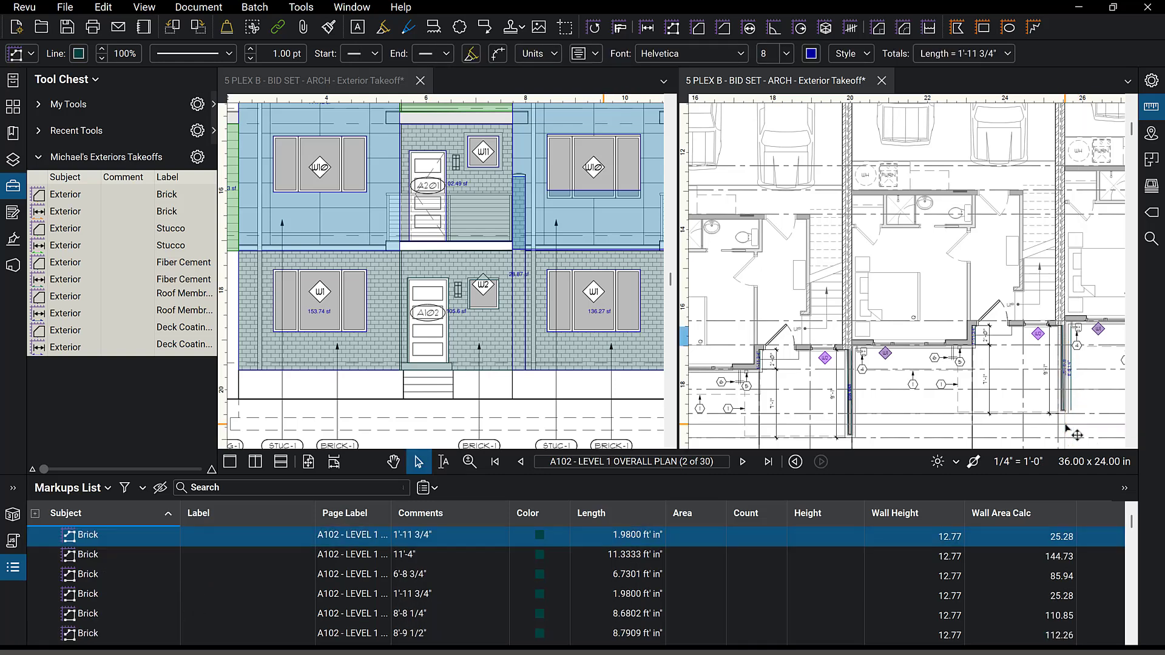
Compare the wall heights and areas of the existing brick measurements on the third unit's entry return and projecting wall
scroll(959, 413, down, 2)
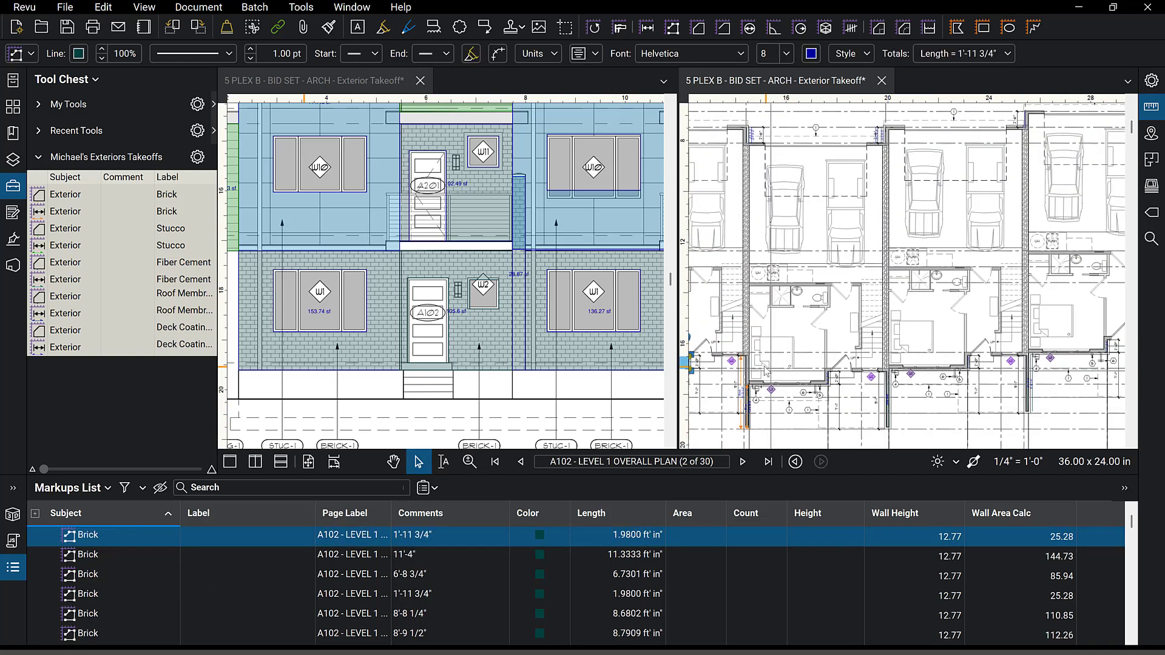
scroll(722, 395, up, 3)
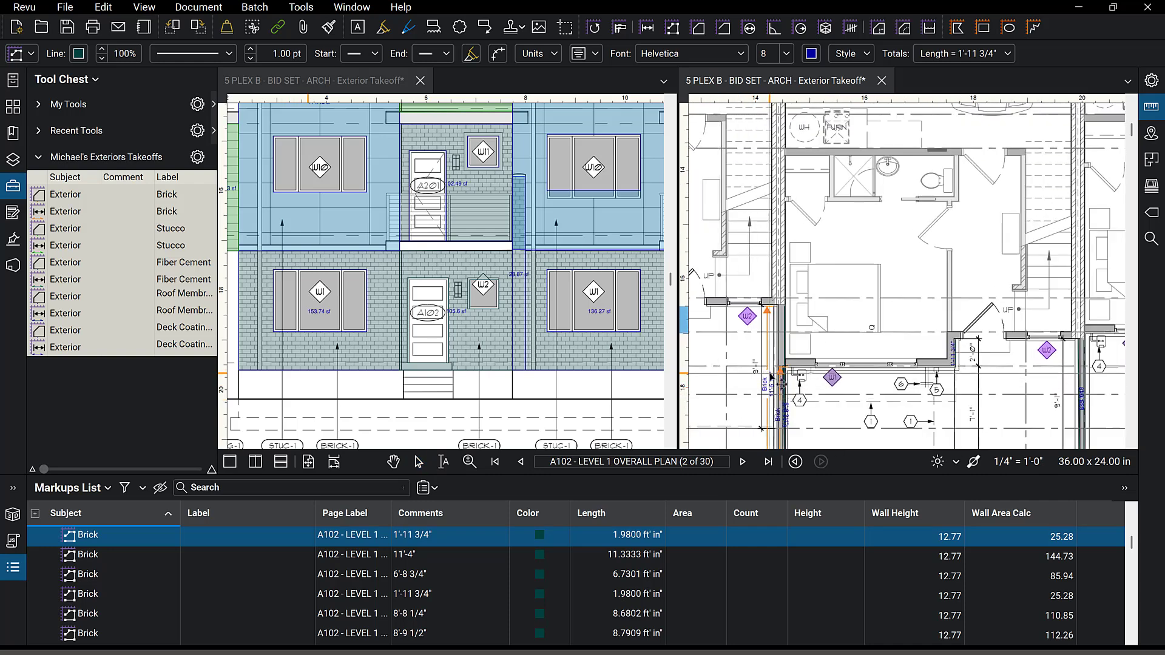
click(771, 376)
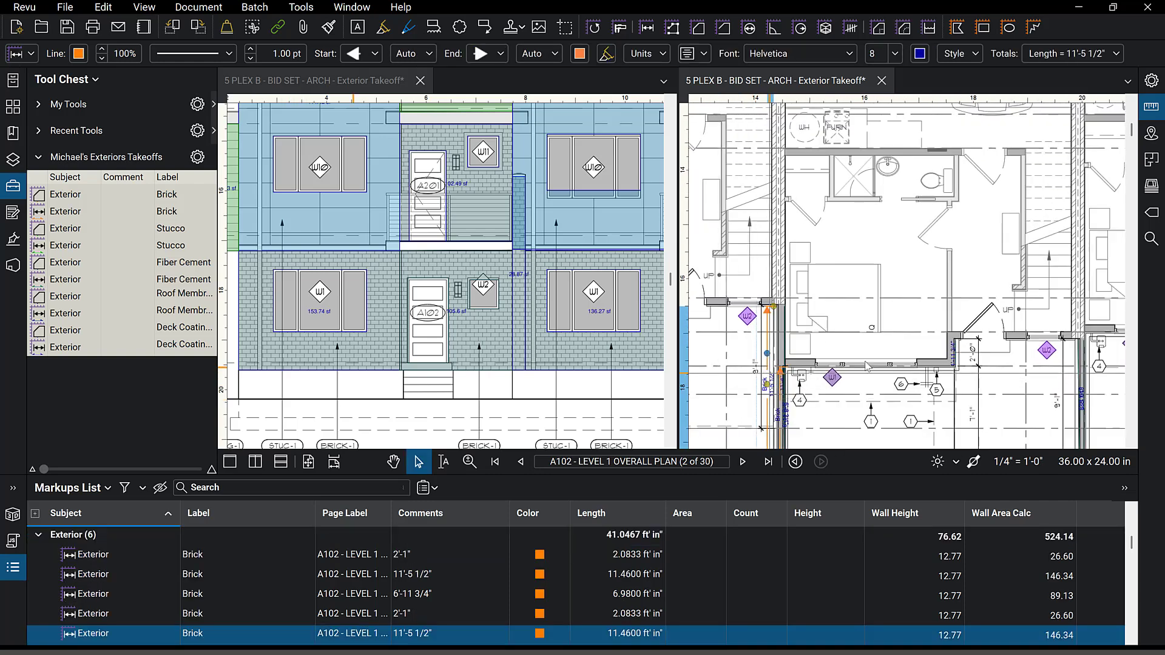
scroll(971, 367, up, 3)
click(975, 367)
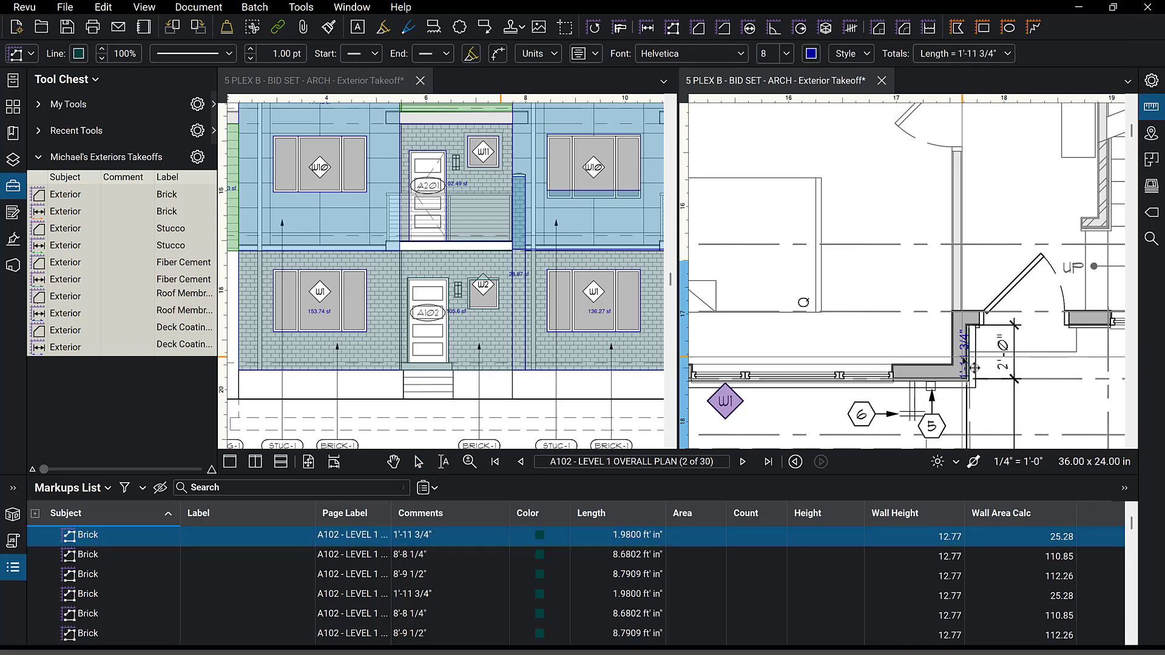
scroll(975, 368, down, 4)
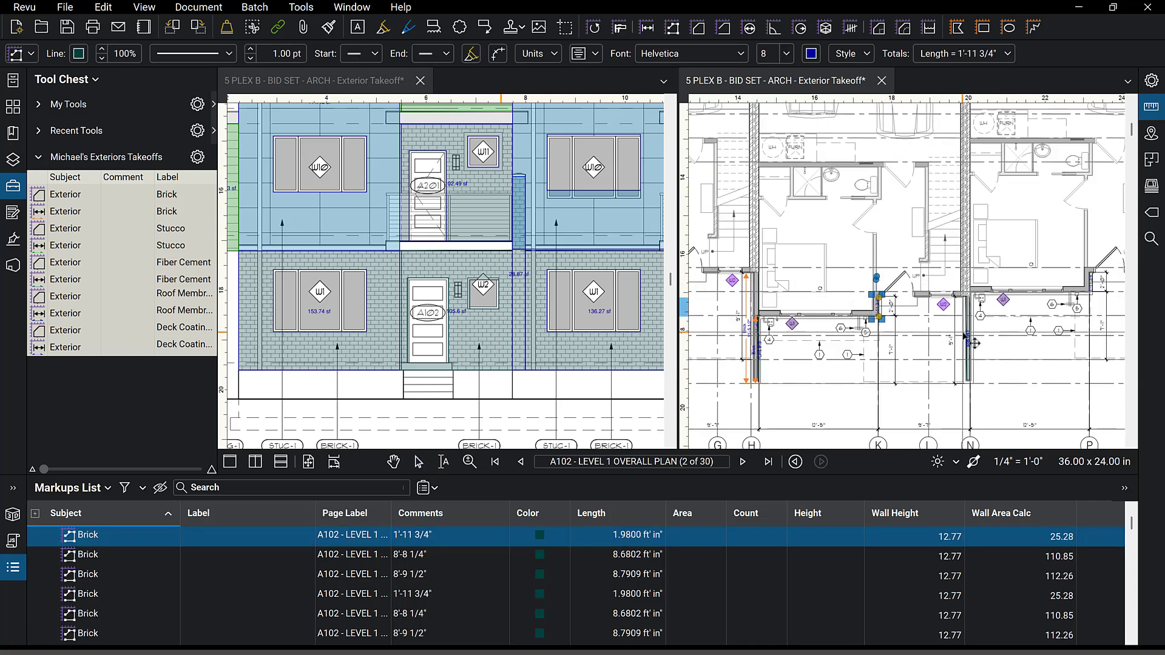
click(967, 339)
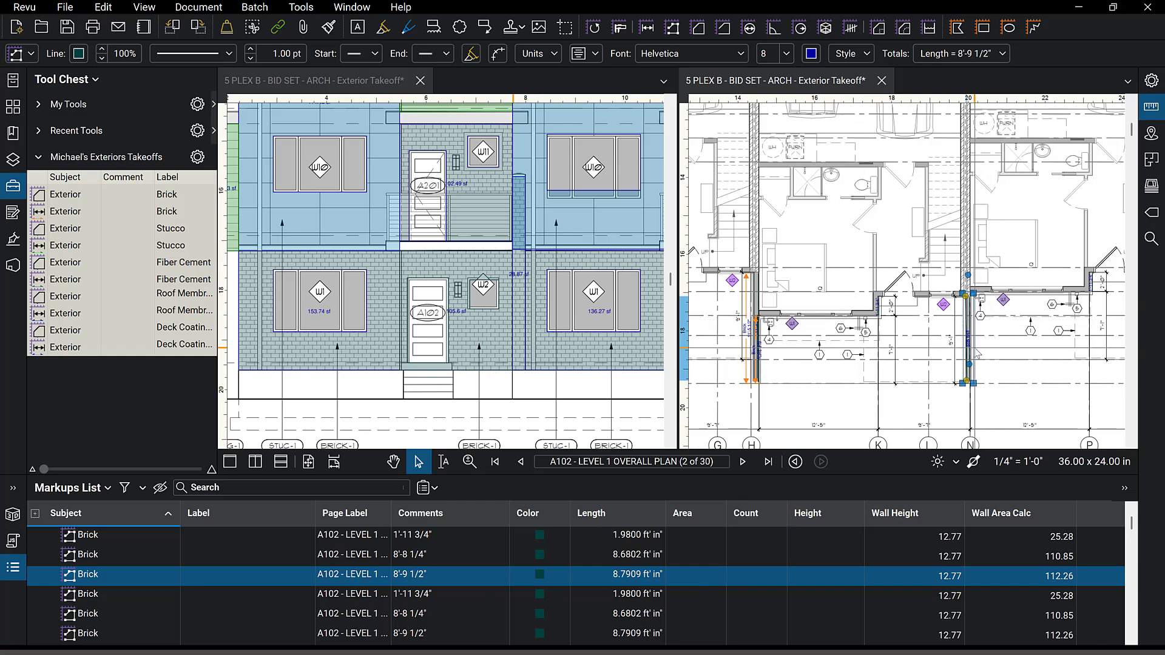
click(888, 318)
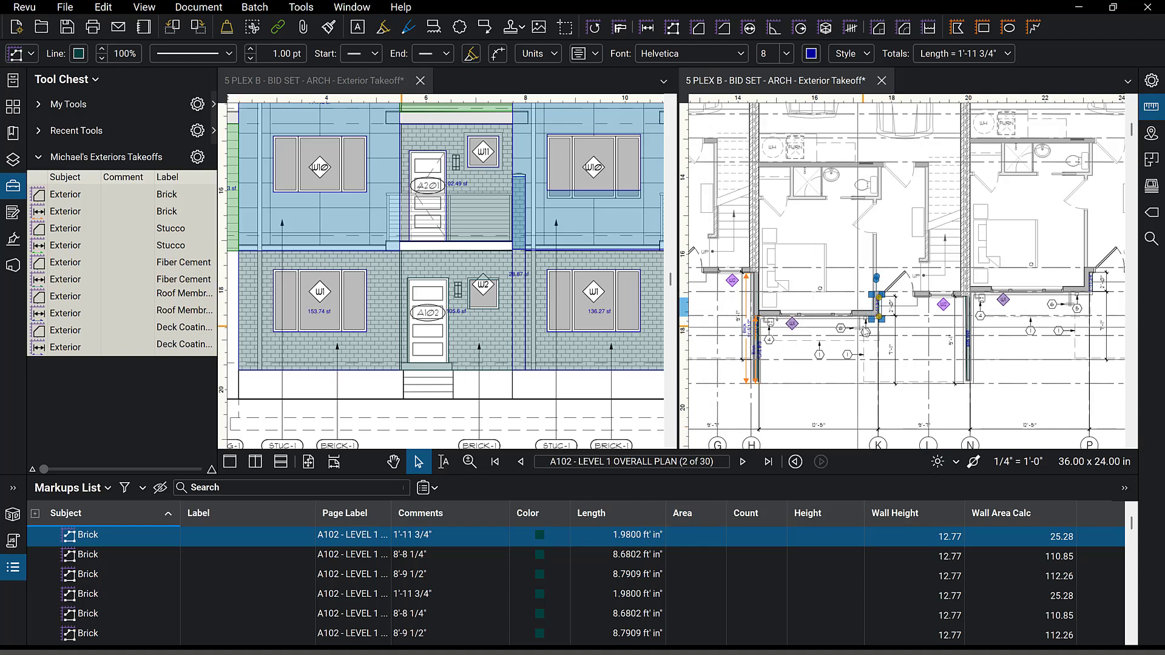
Open the A103 Level 2 overall plan and examine the first unit's deck area and window markers against the A201 front elevation
scroll(866, 333, down, 3)
scroll(910, 243, down, 2)
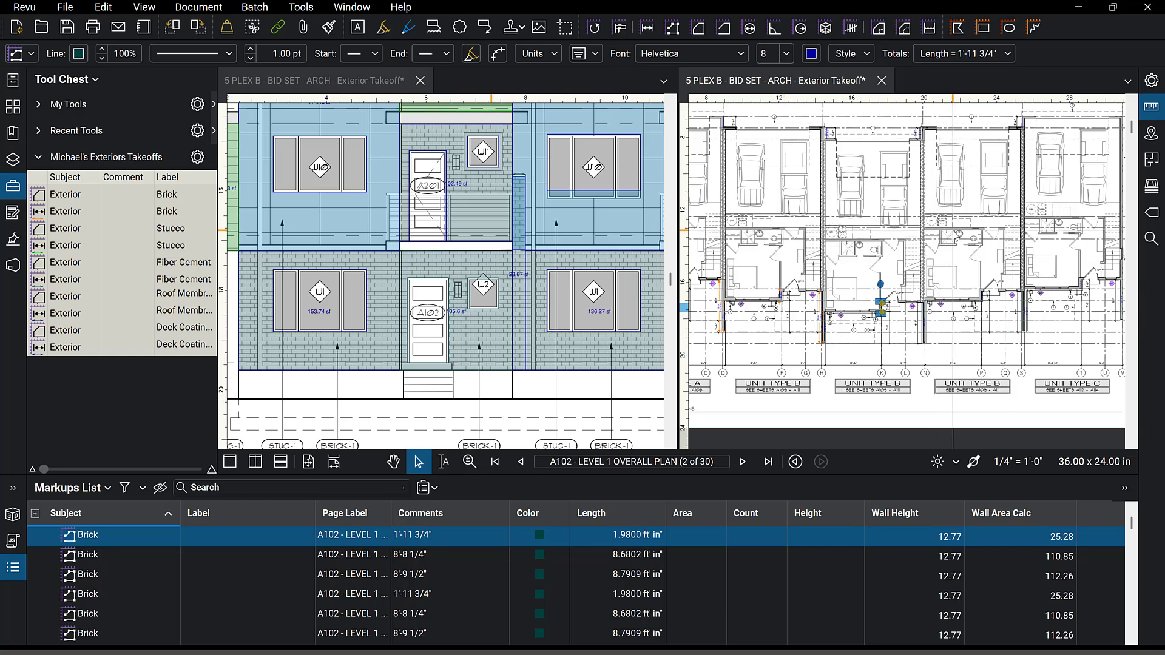
scroll(953, 235, down, 1)
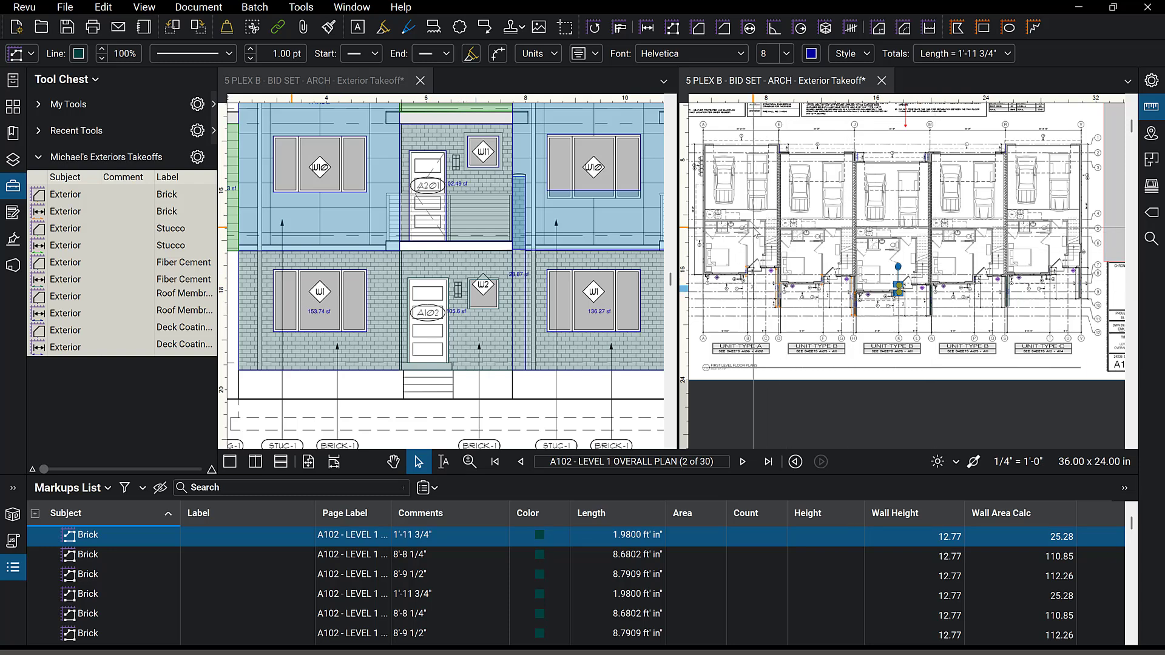
click(737, 465)
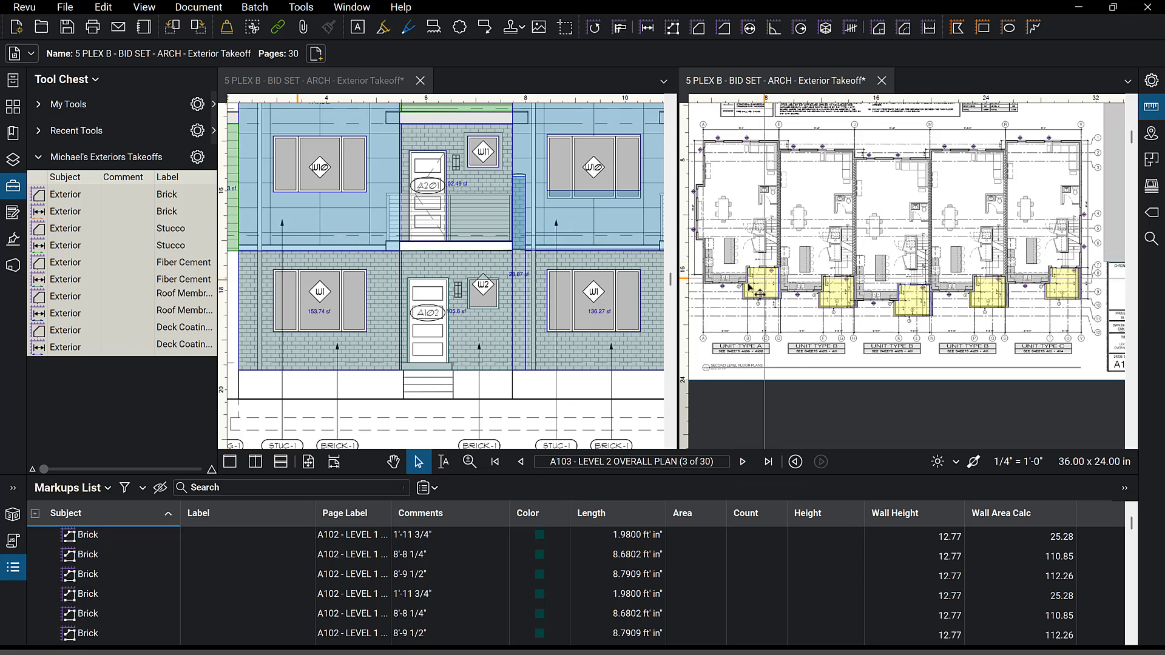
scroll(313, 181, down, 3)
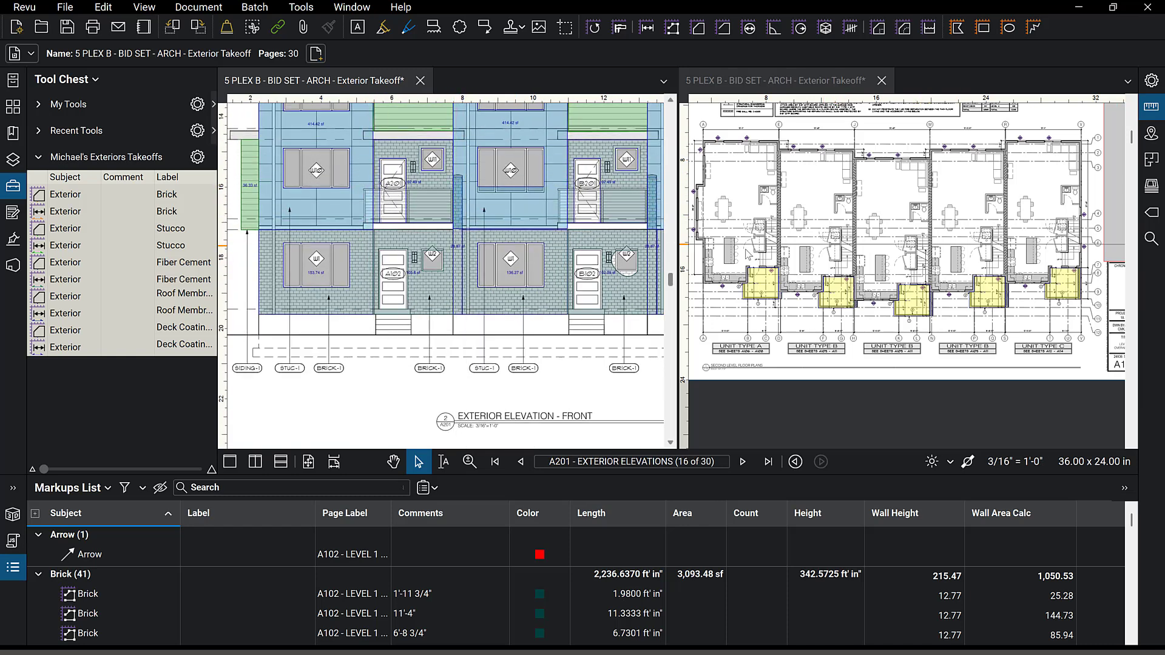
scroll(737, 293, up, 1)
scroll(738, 293, up, 5)
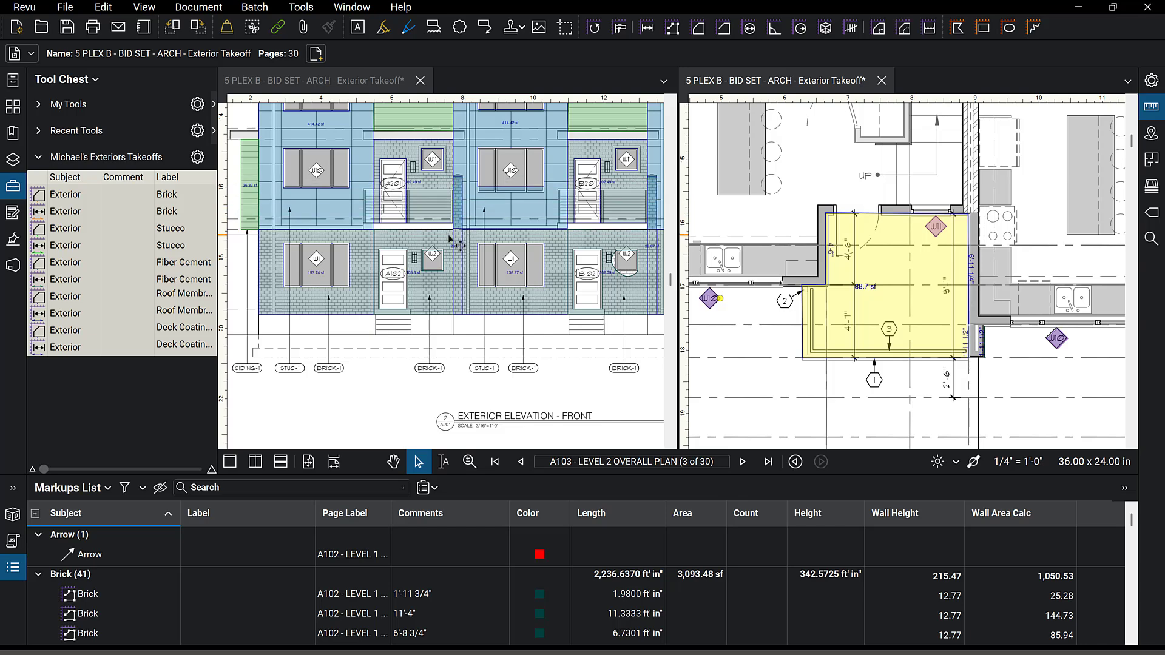
scroll(459, 245, down, 1)
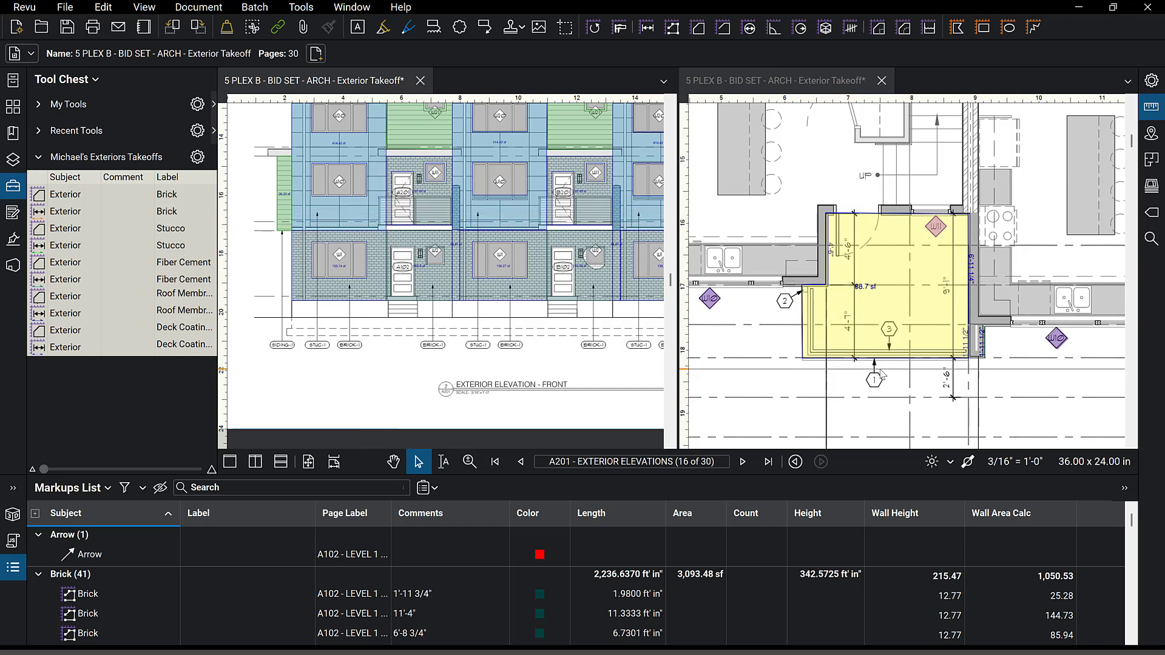
scroll(881, 374, down, 2)
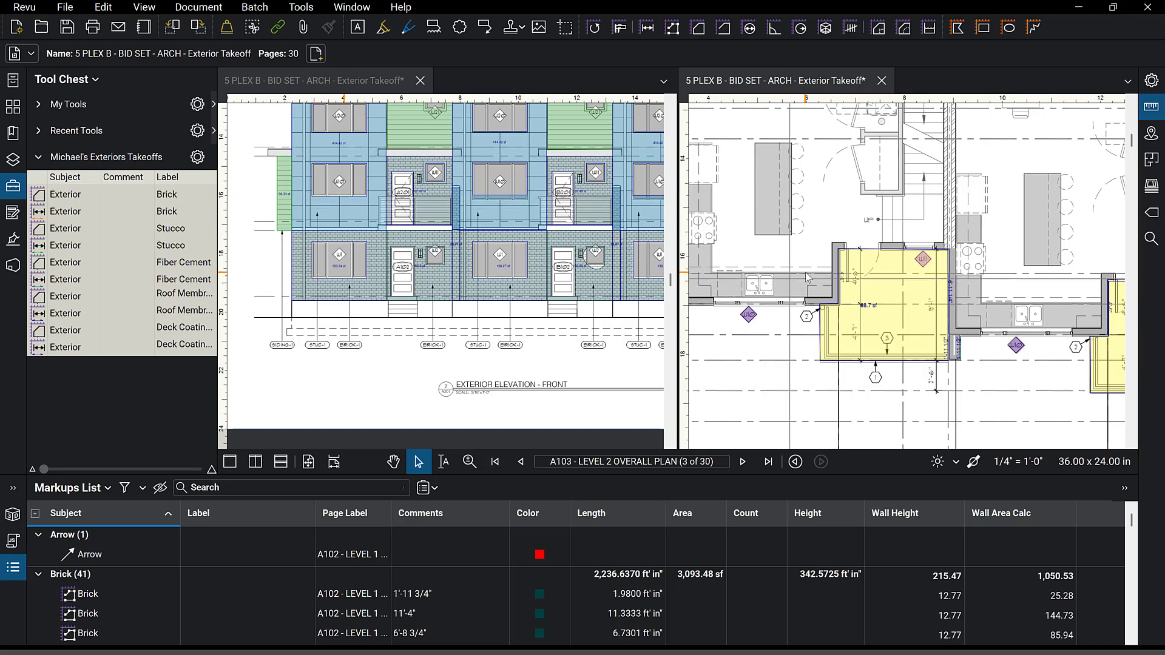
click(879, 310)
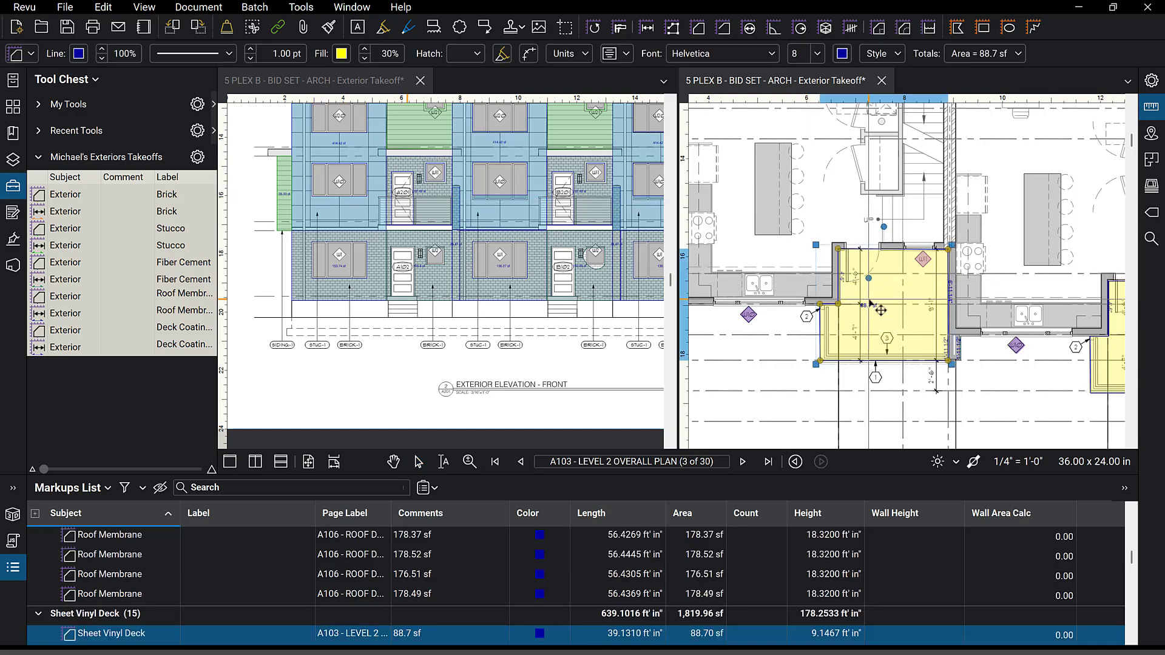
Move the first unit's yellow deck area clear of the plan deck and inspect the 4'-6" stucco length on the entry wall
drag(880, 310, 858, 398)
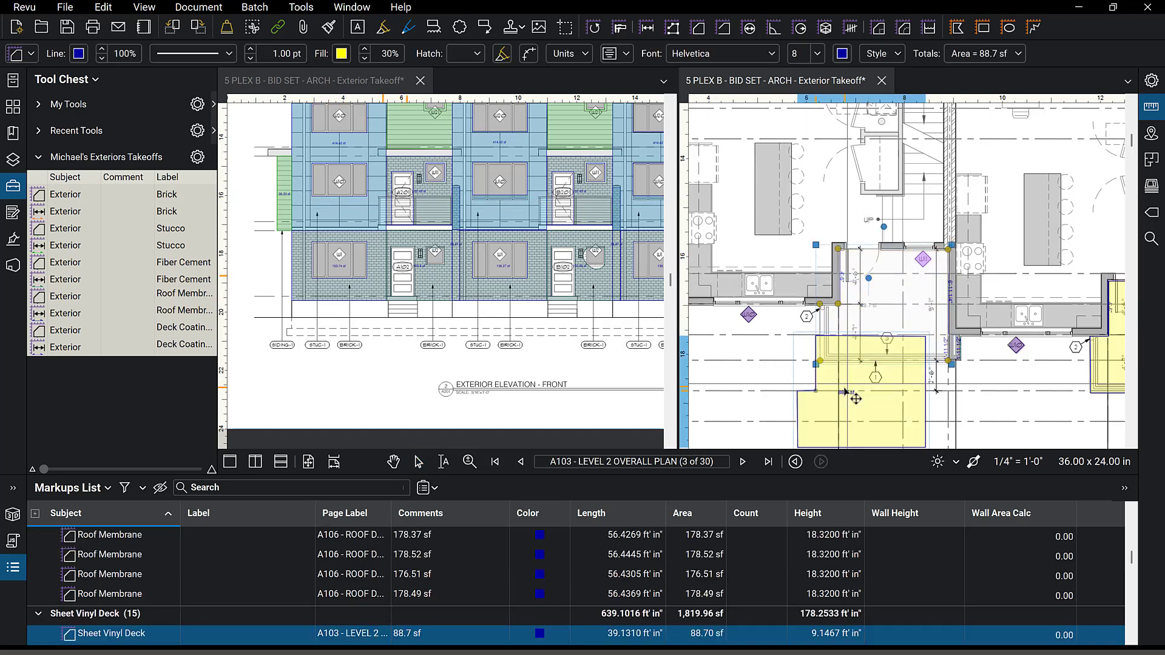
scroll(854, 276, up, 1)
click(845, 281)
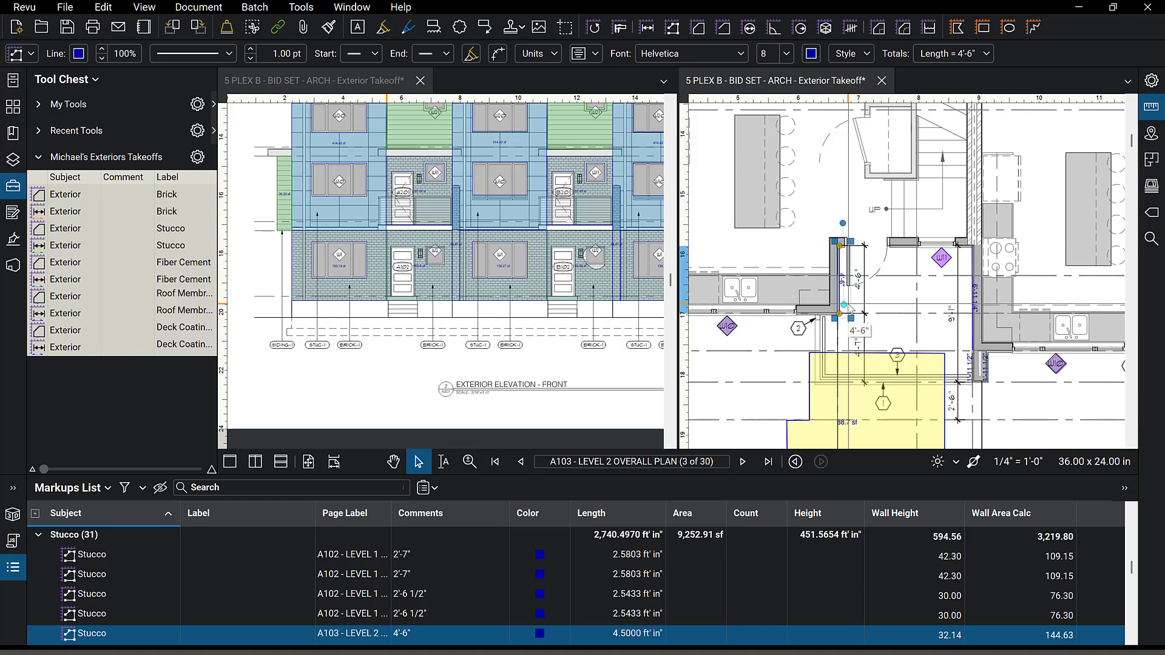
key(Escape)
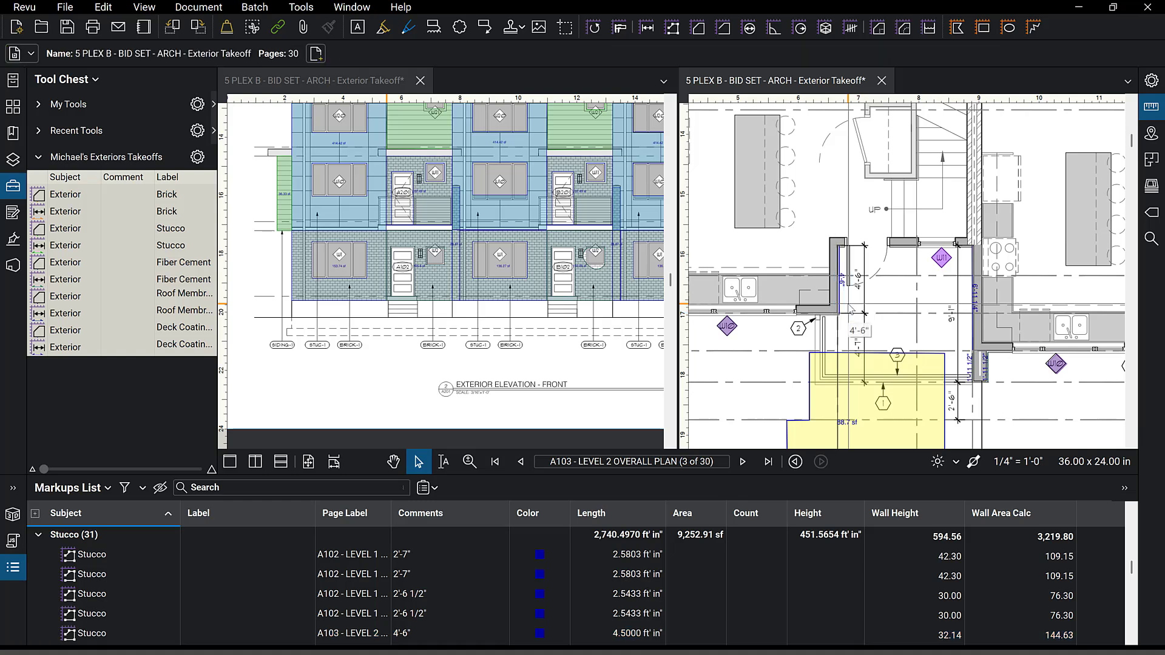
click(842, 278)
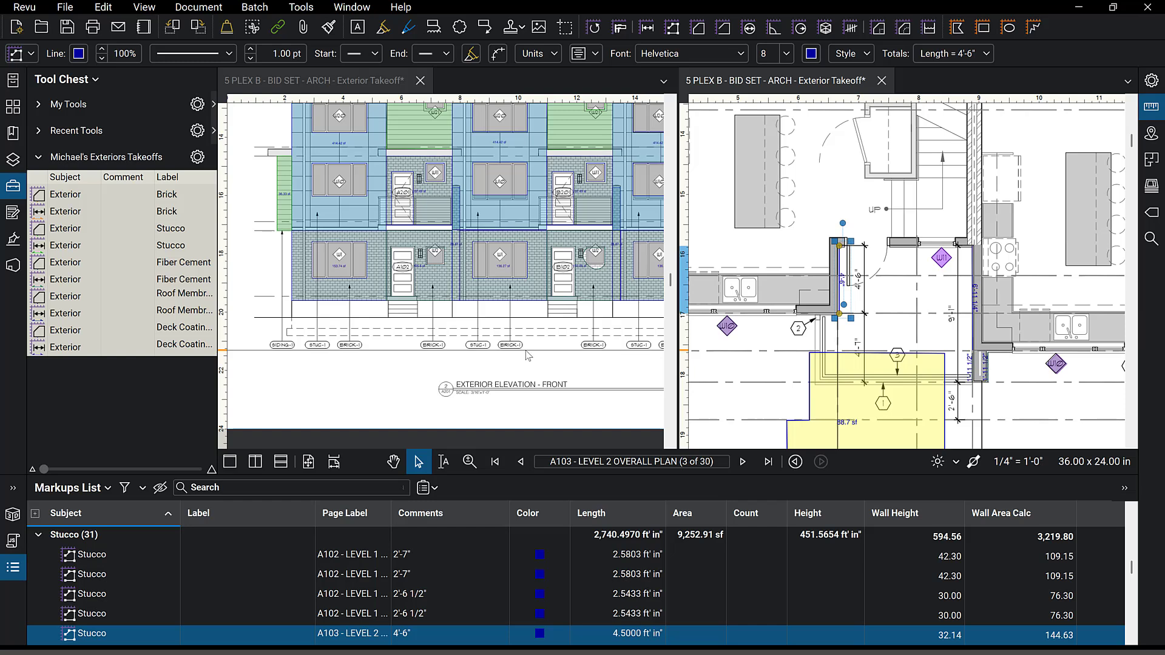
scroll(534, 355, down, 2)
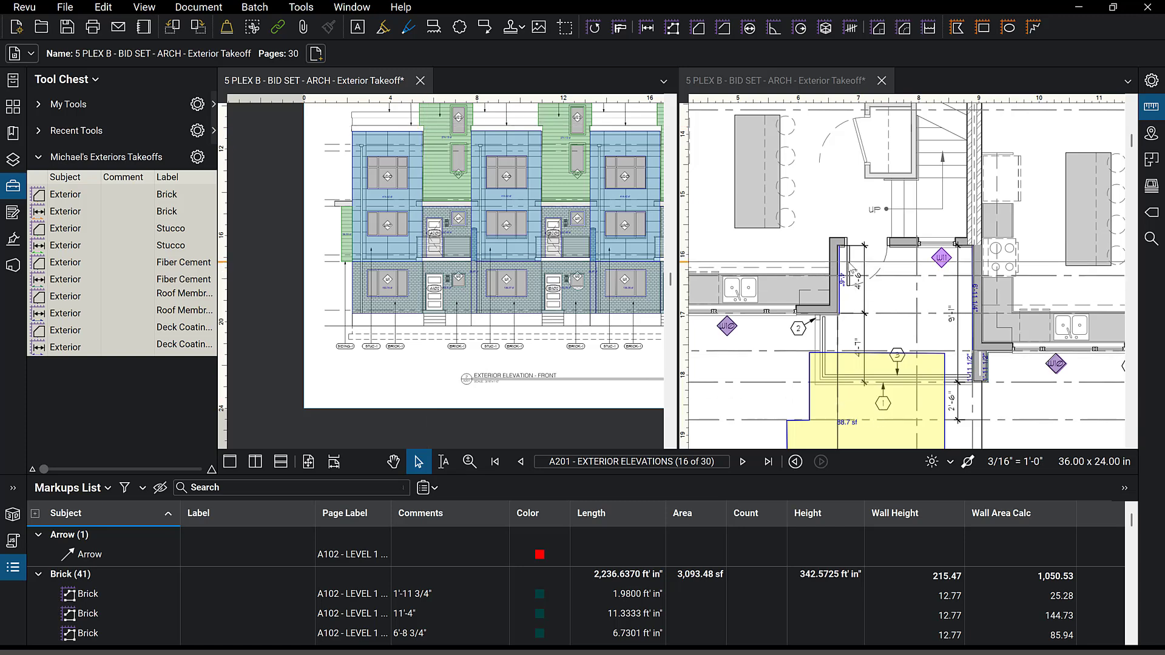
Compare the first unit's entry walls between the A103 Level 2 plan and the A104 plan
click(879, 262)
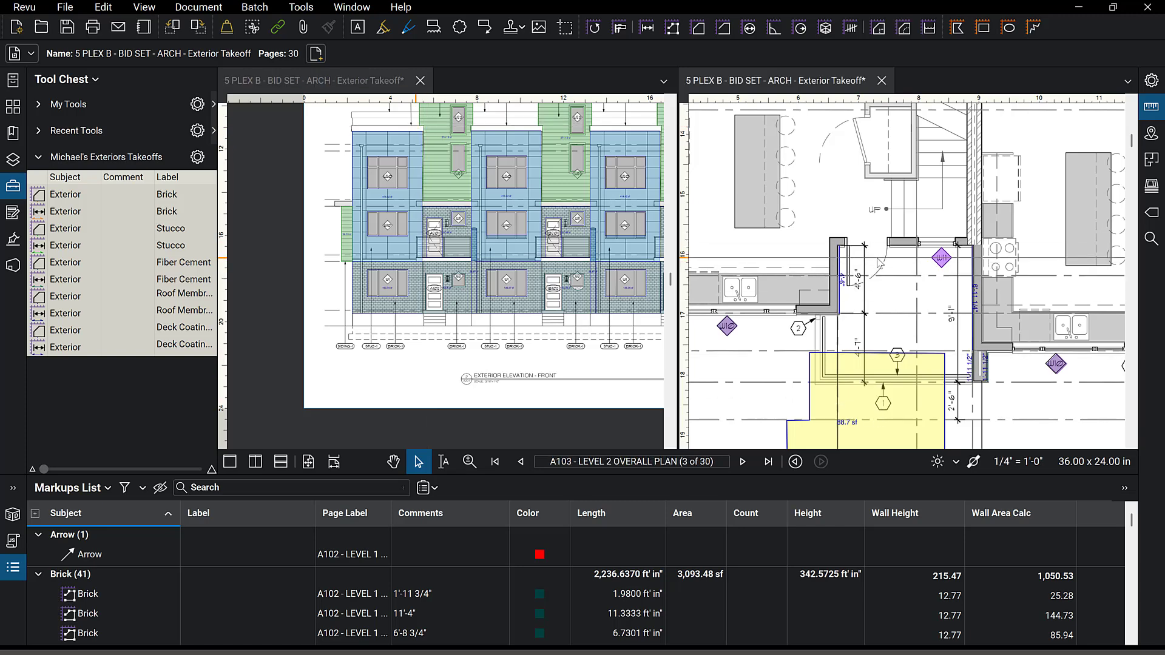
key(Right)
key(Left)
key(Left)
key(Right)
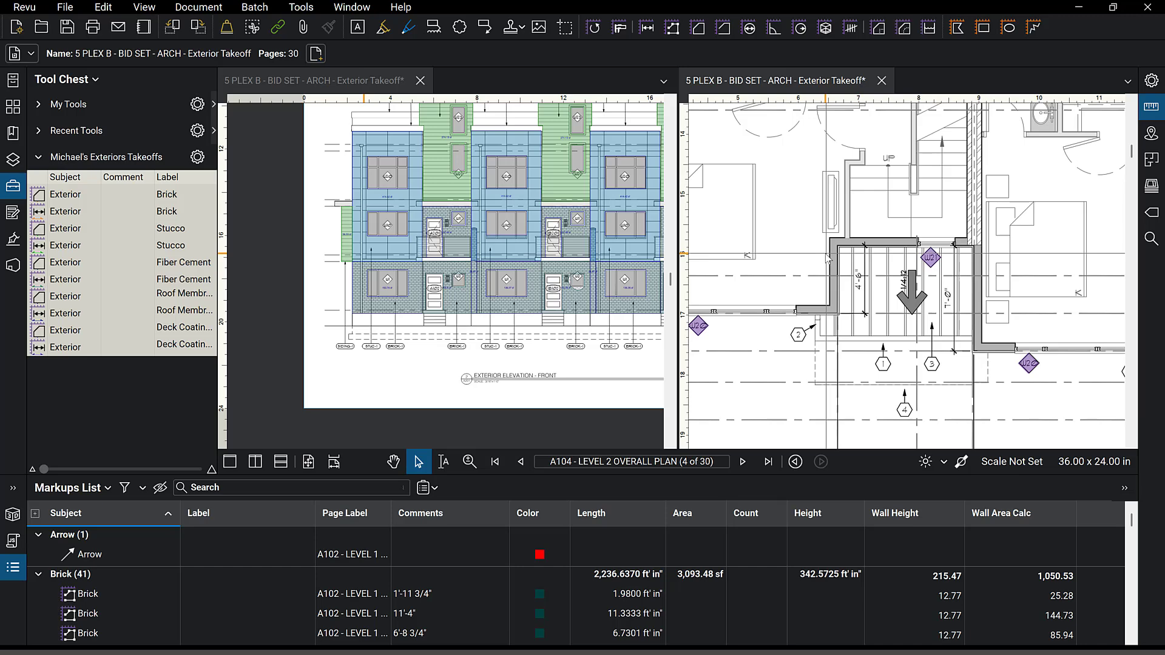
key(Left)
key(Right)
key(Left)
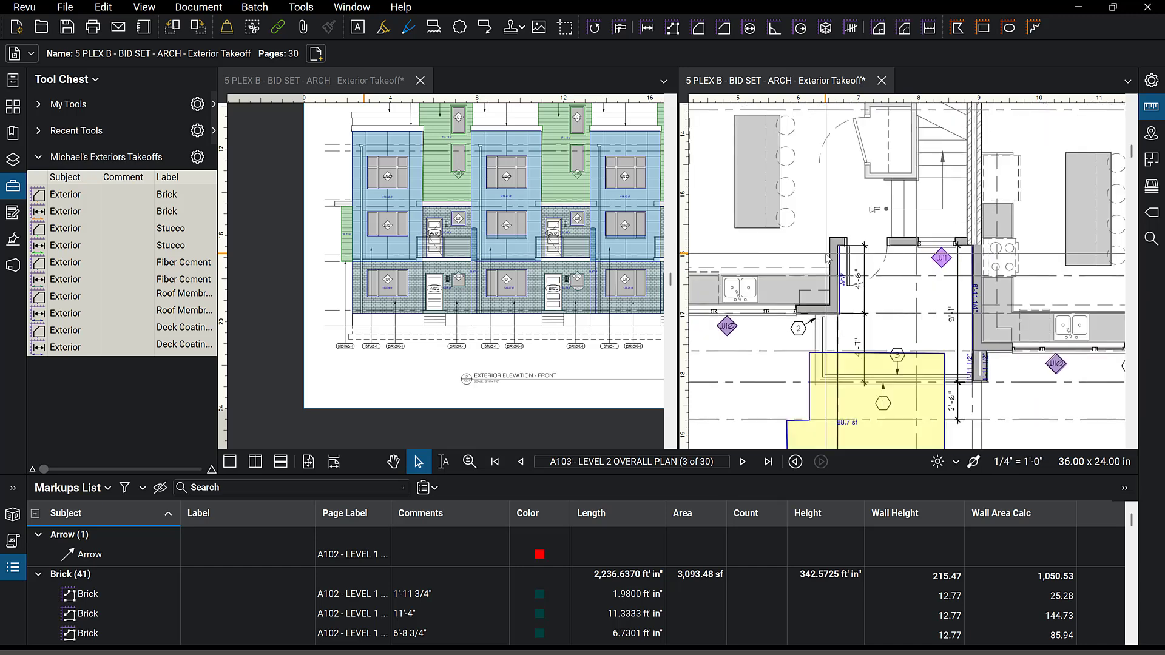
key(Right)
key(Left)
key(Right)
key(Left)
key(Right)
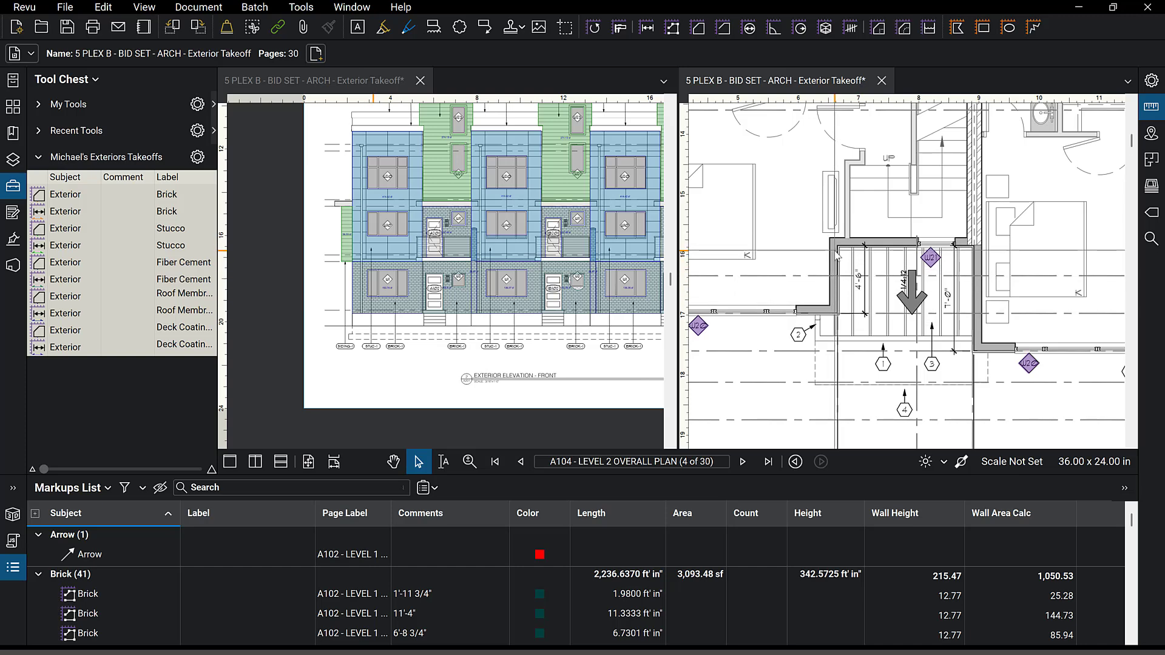
key(Left)
key(Right)
key(Left)
key(Right)
key(Left)
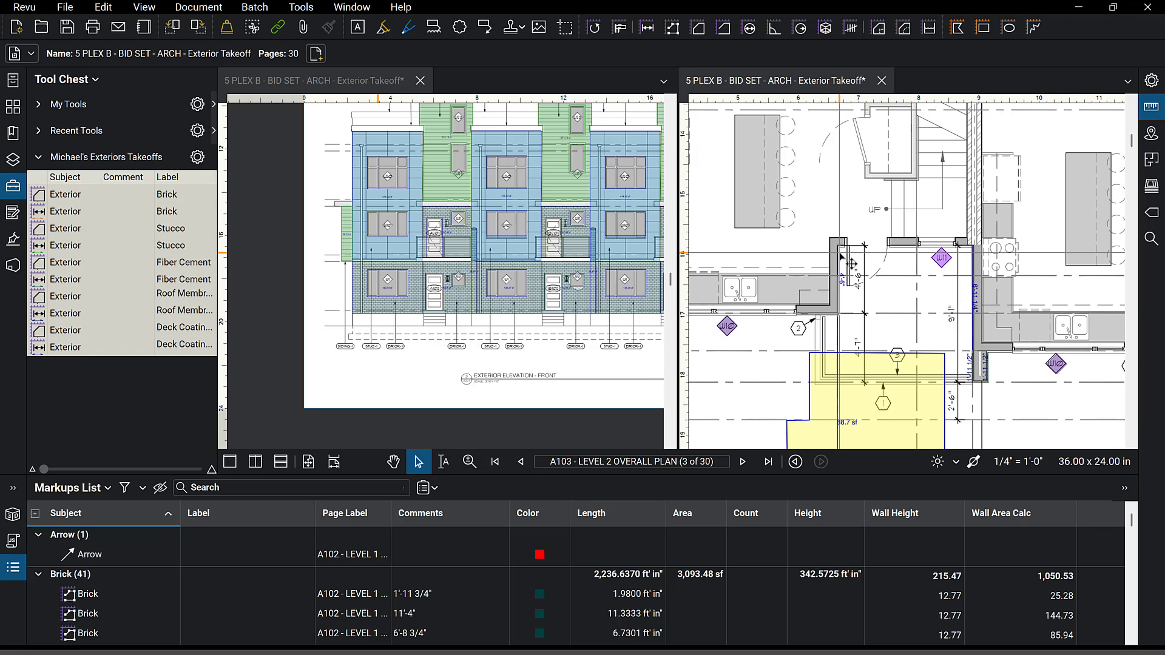
Compare the wall height of the 4'-6" stucco length with the first unit's stucco area height on the A201 front elevation
click(839, 246)
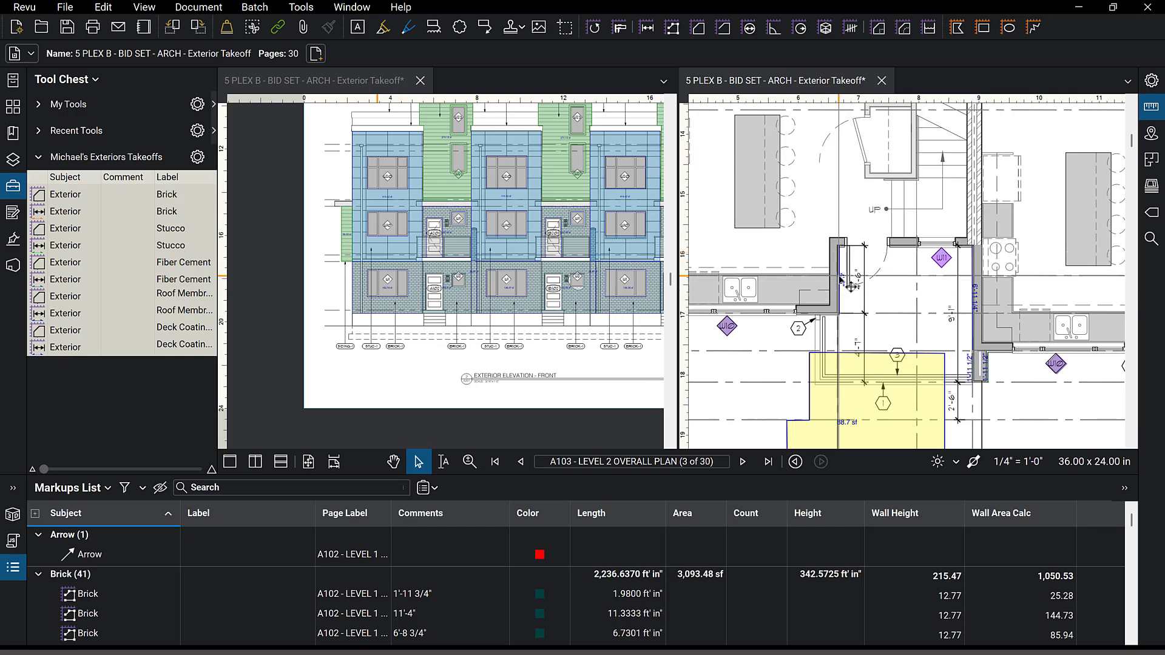
double_click(839, 313)
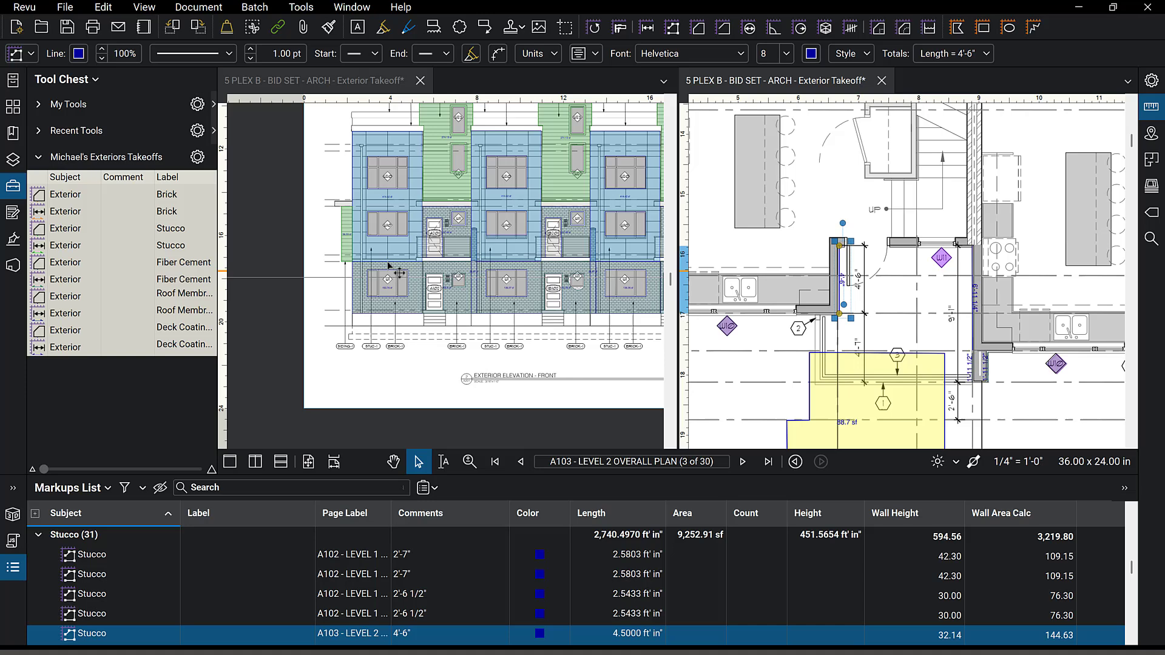
click(394, 198)
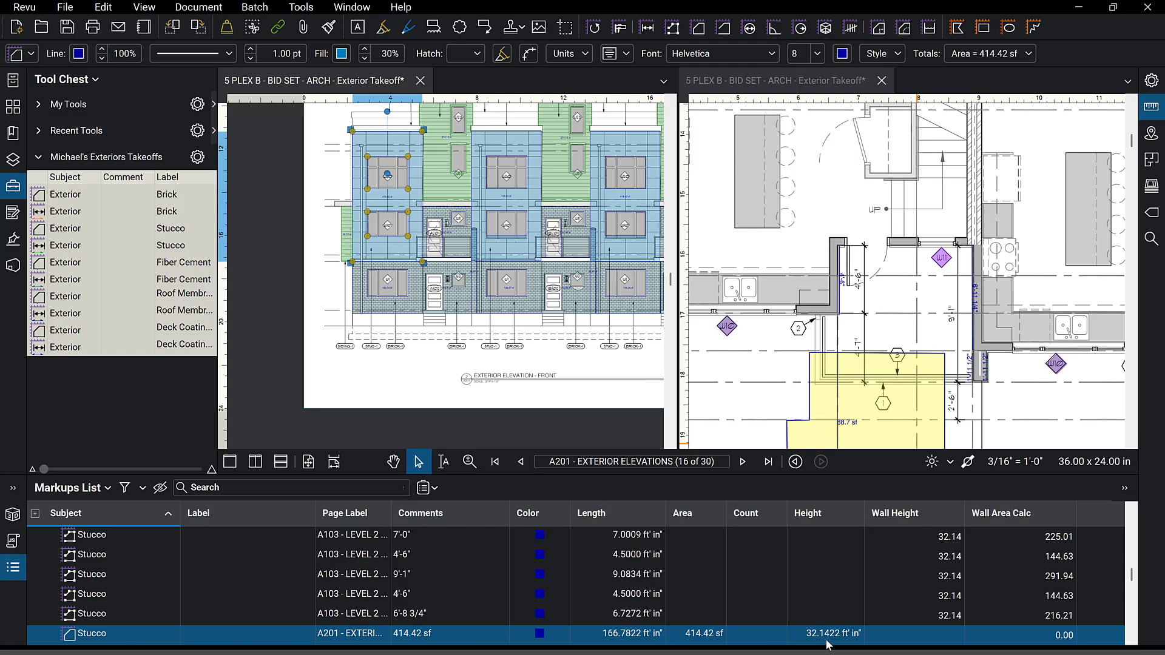
click(854, 290)
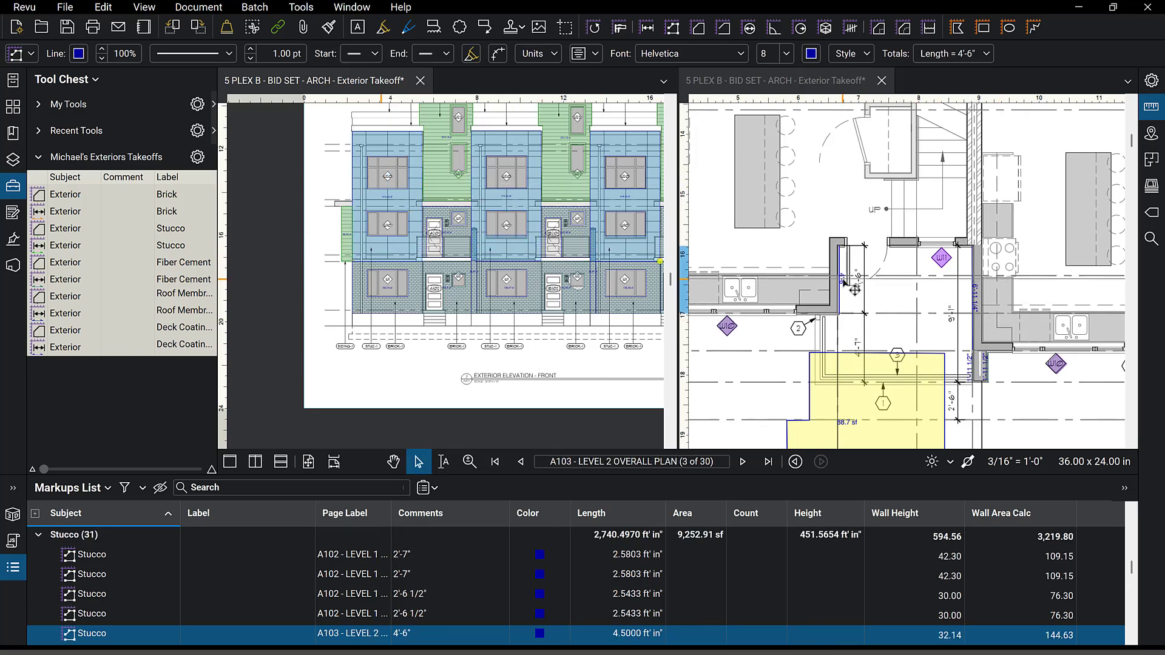
click(944, 635)
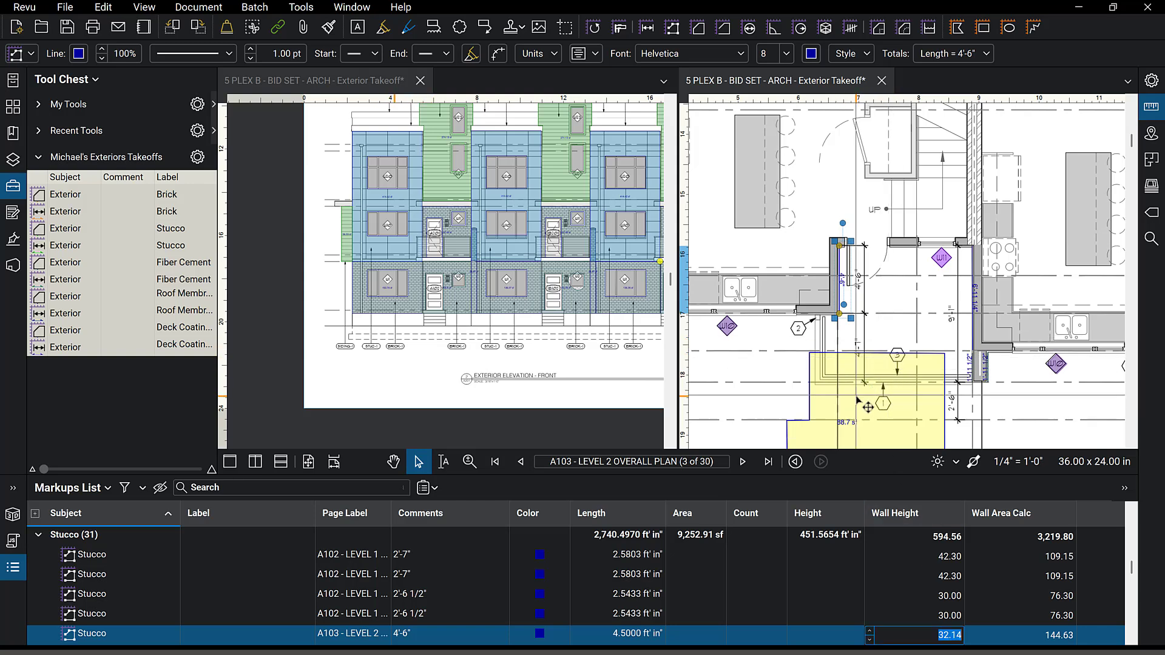
Inspect the W10 and W11 window markers around the first unit's deck on the A103 Level 2 plan
click(734, 336)
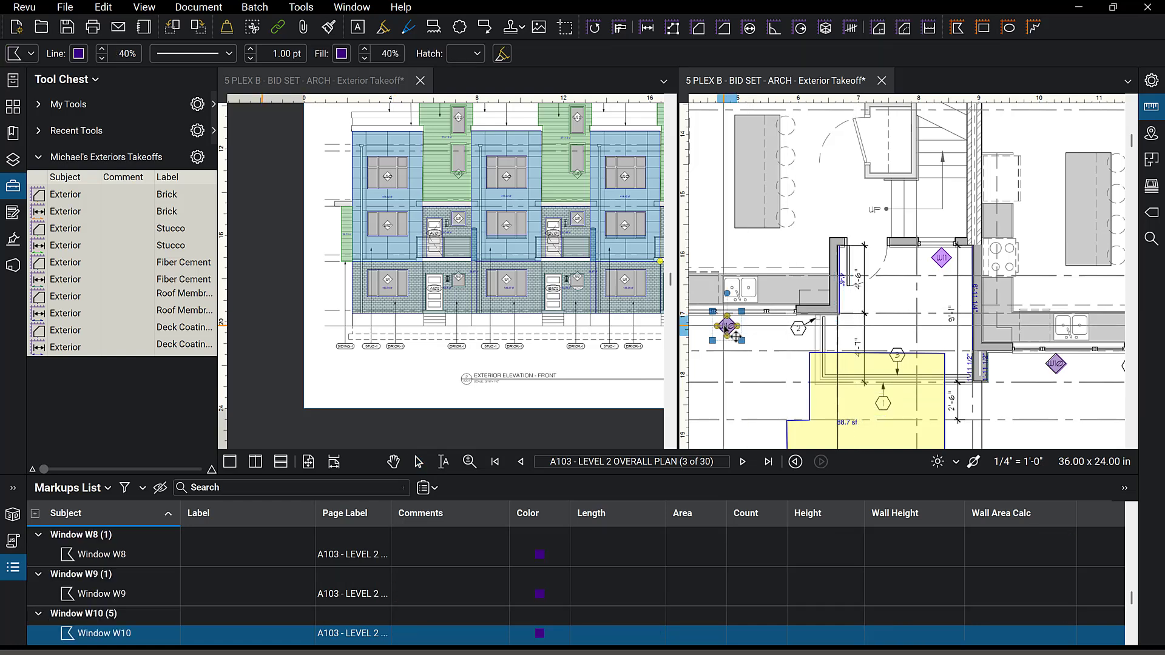
click(942, 263)
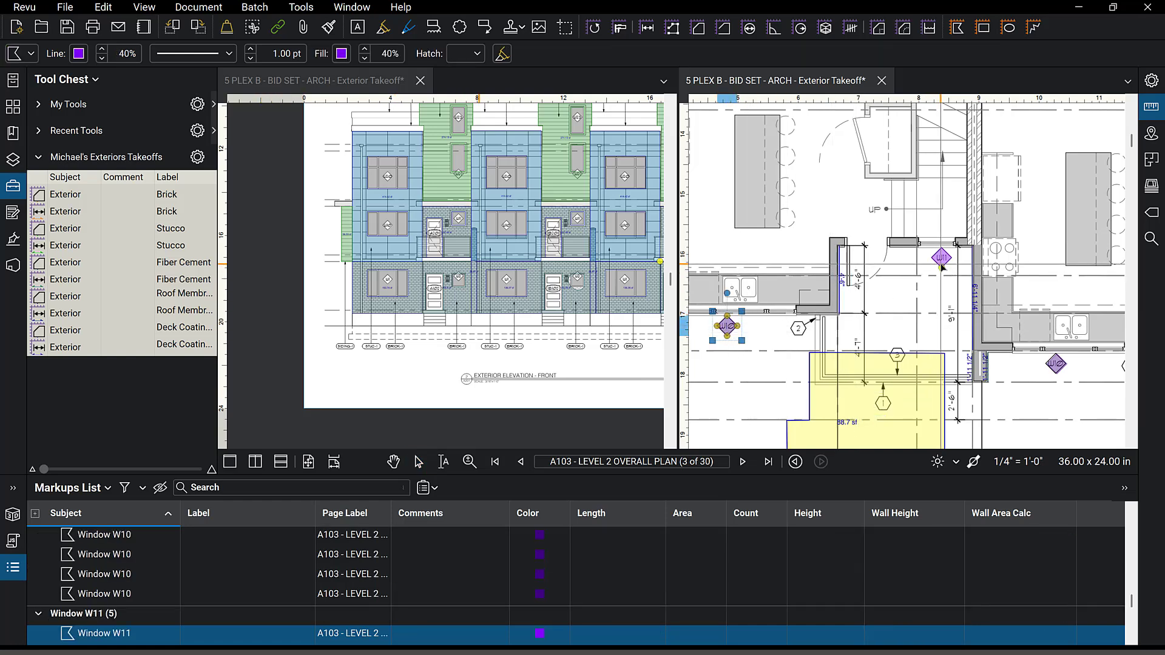
scroll(942, 265, down, 3)
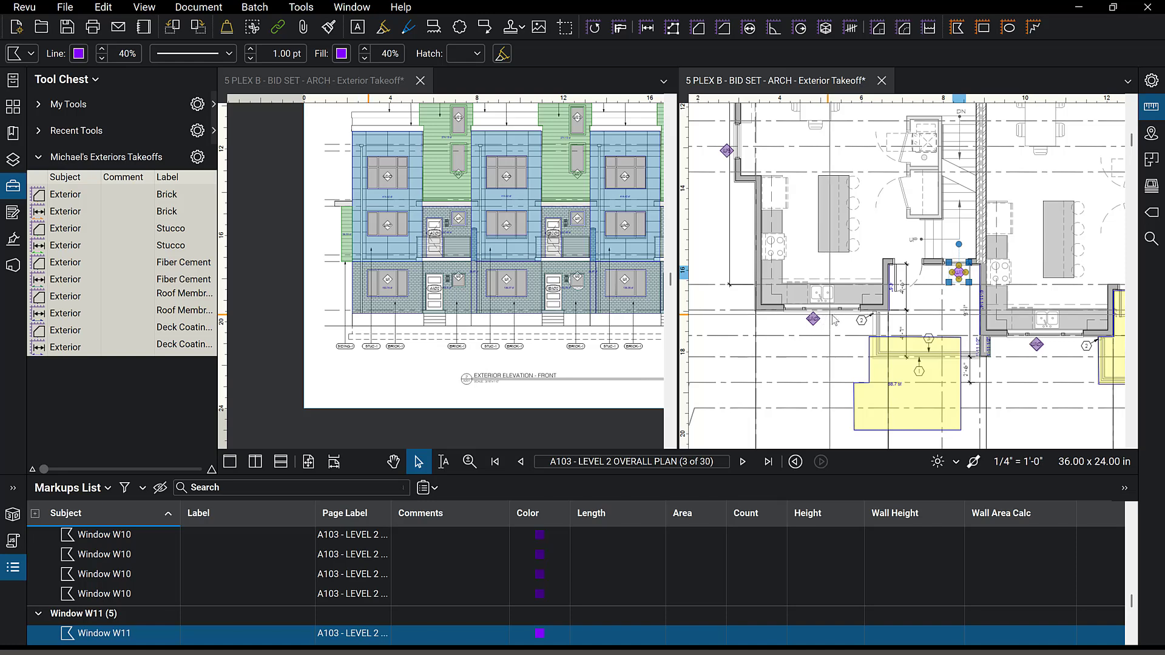
scroll(965, 287, up, 3)
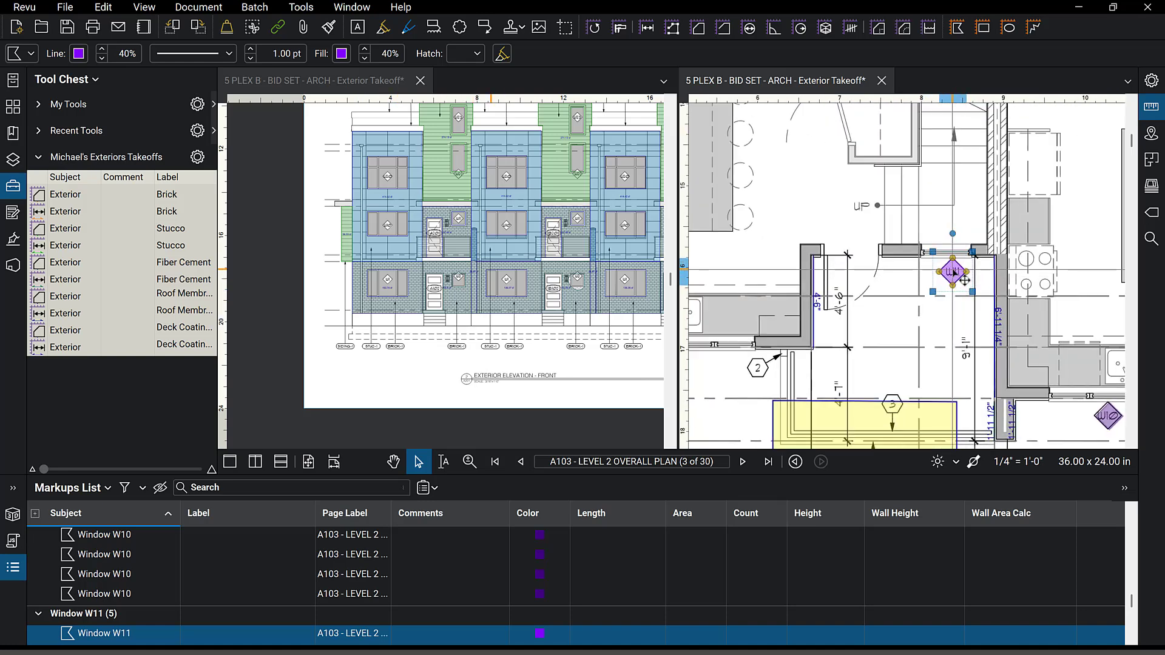
scroll(956, 282, down, 2)
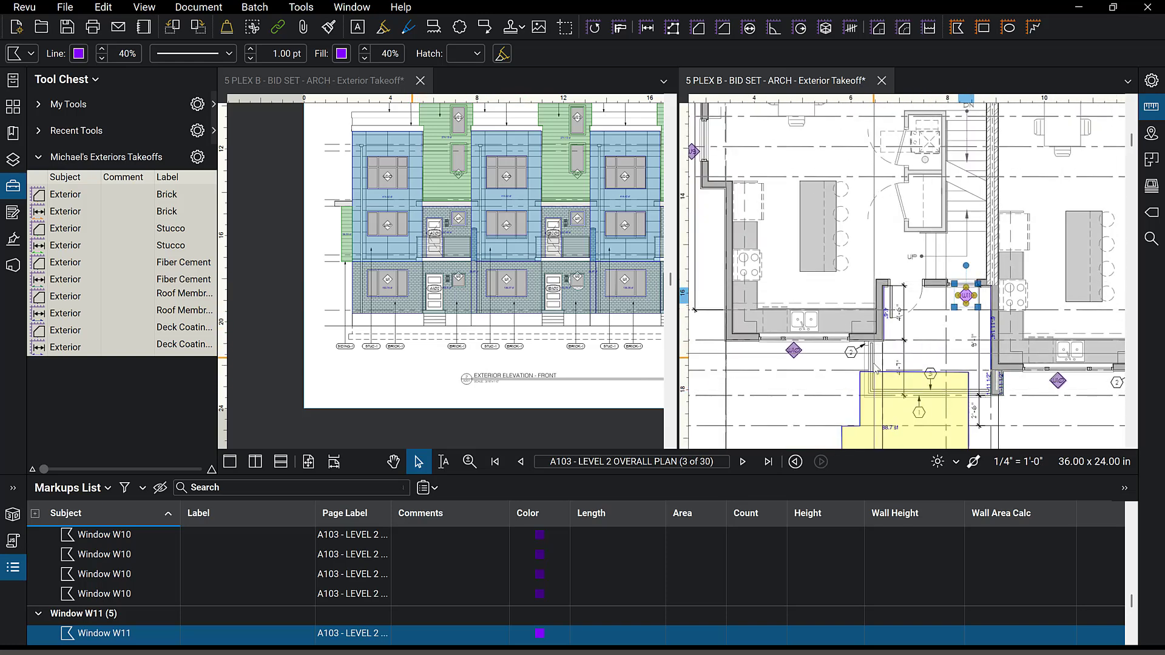
Delete the first unit's displaced Sheet Vinyl Deck area from the A103 Level 2 plan
drag(931, 399, 844, 396)
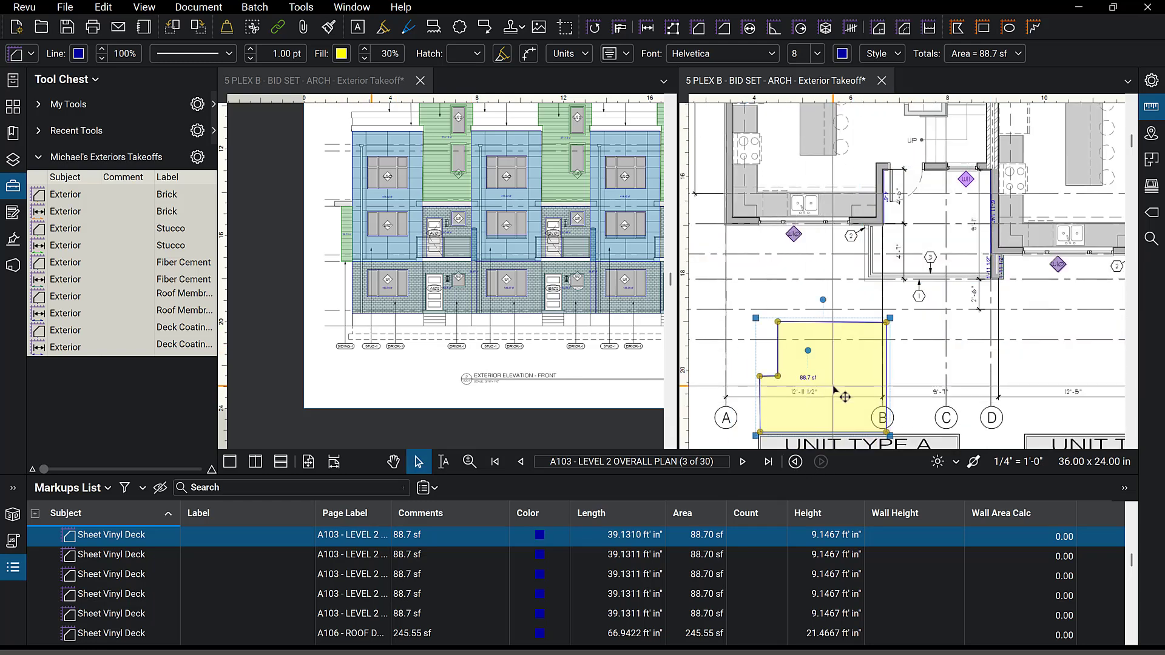
key(Delete)
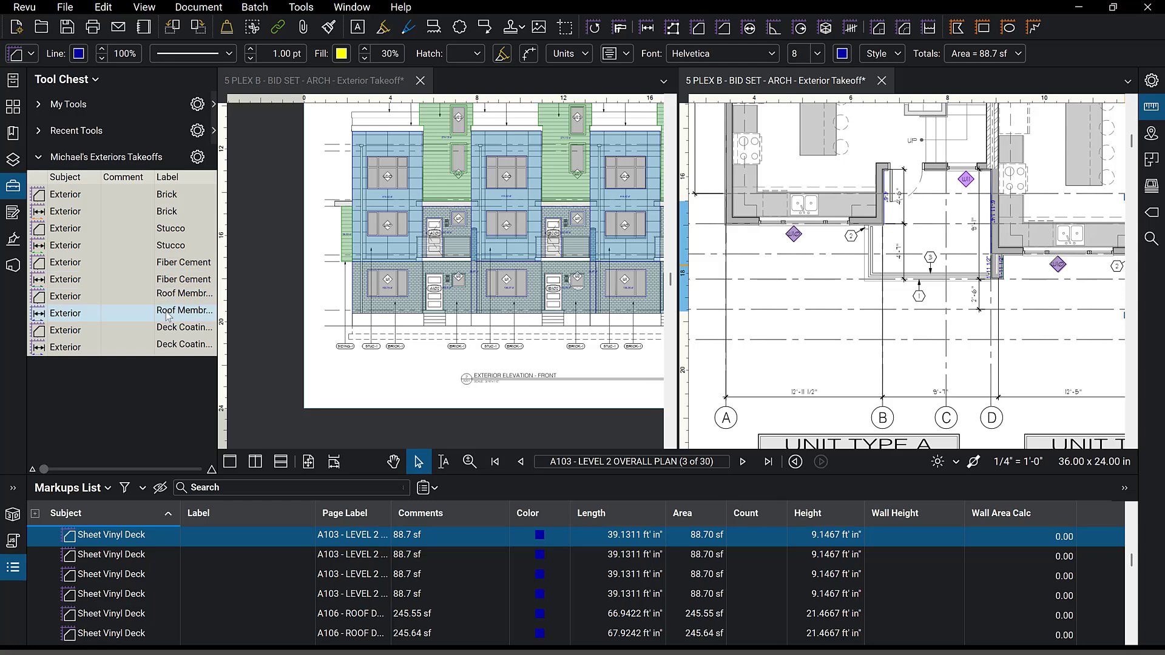
click(71, 338)
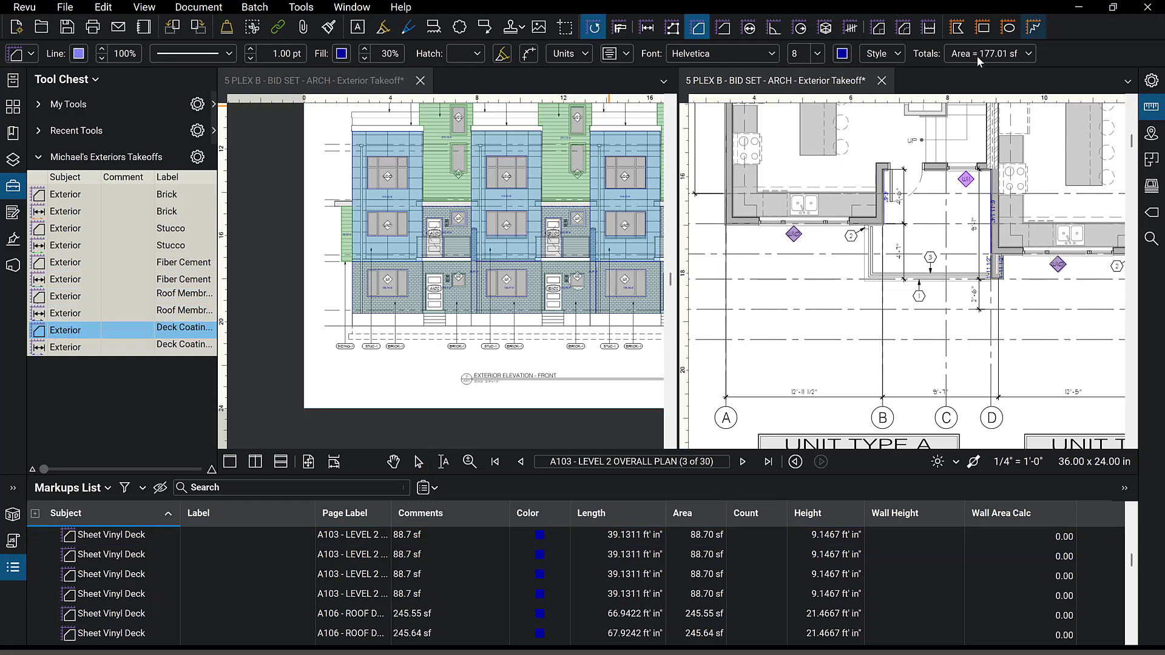
scroll(888, 164, up, 1)
scroll(888, 162, up, 2)
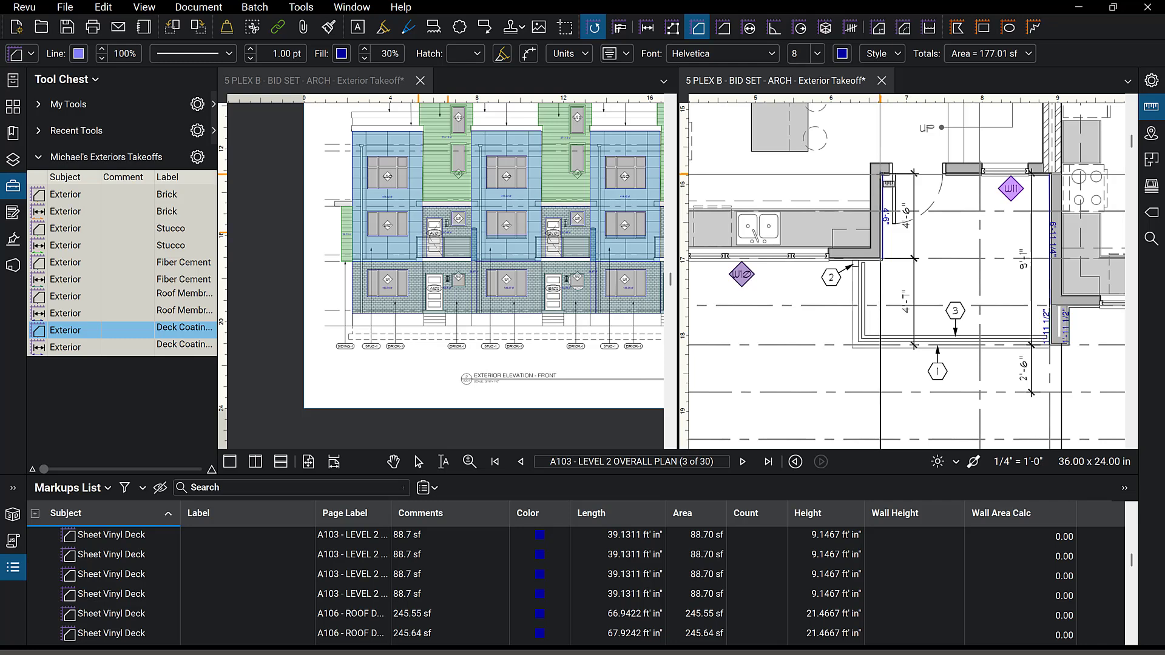
click(883, 174)
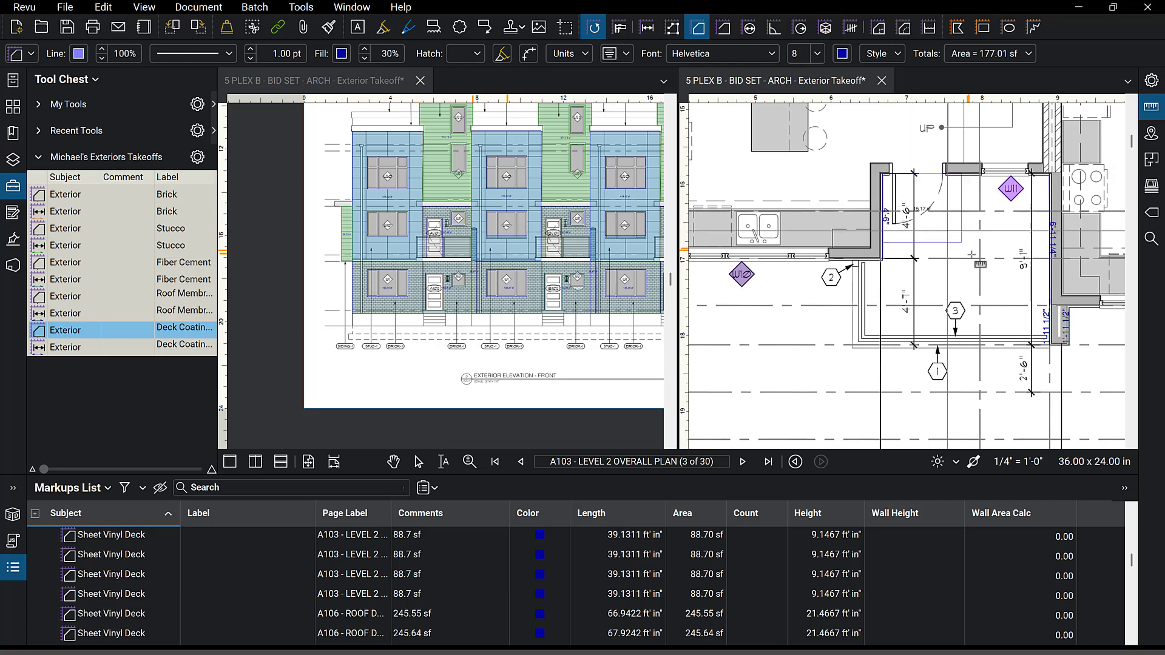
click(1050, 346)
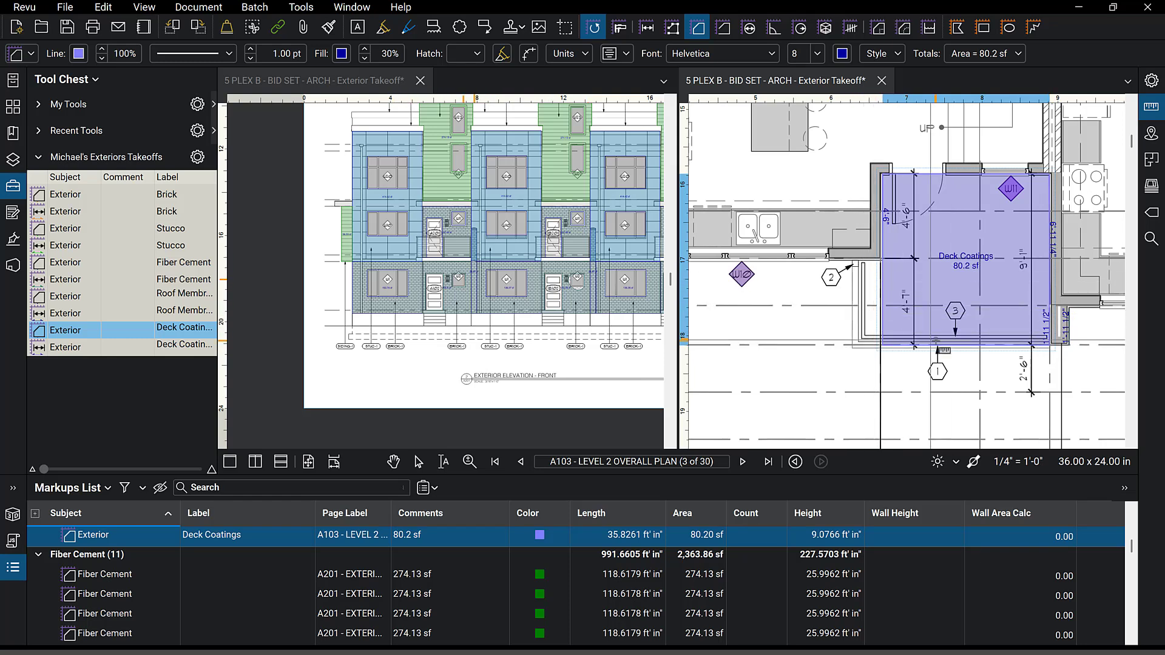
key(Escape)
click(1001, 316)
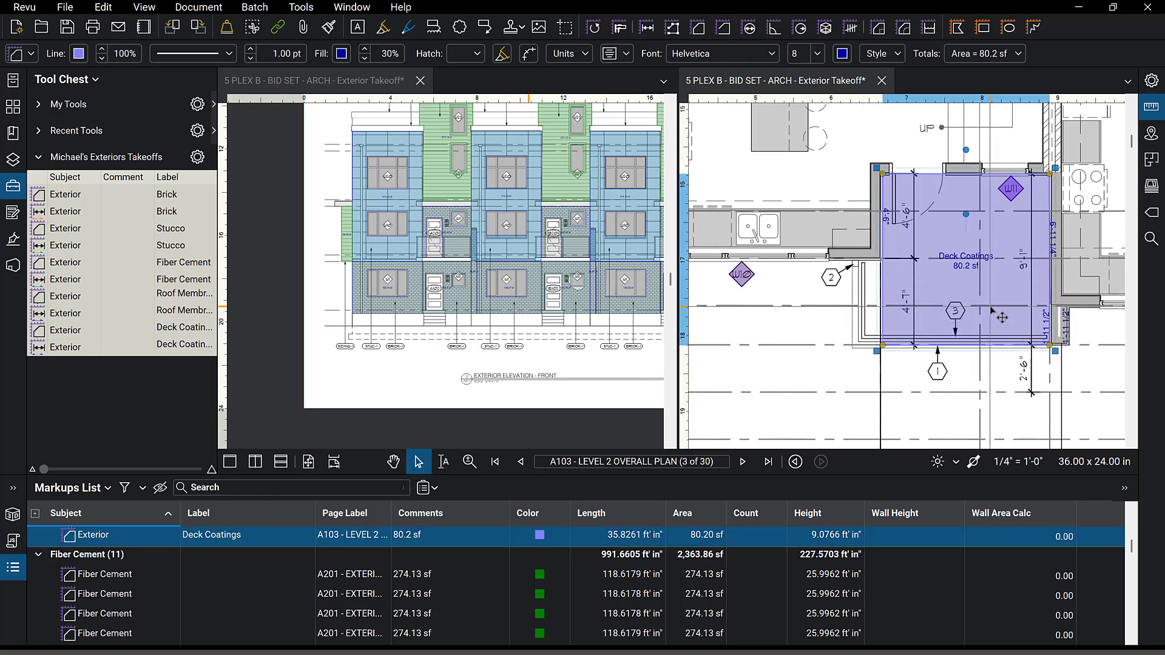
key(Delete)
Outline the first unit's full deck, including its jog past the entry wall, with a Deck Coatings area of about 88.4 sf
click(887, 196)
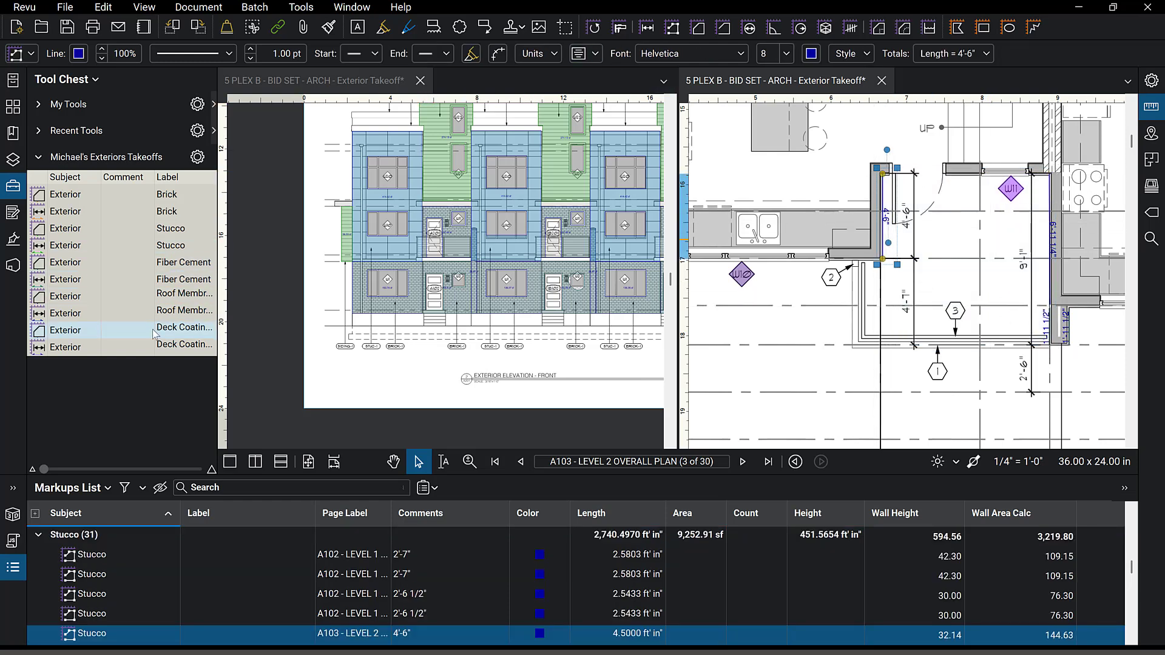
click(132, 335)
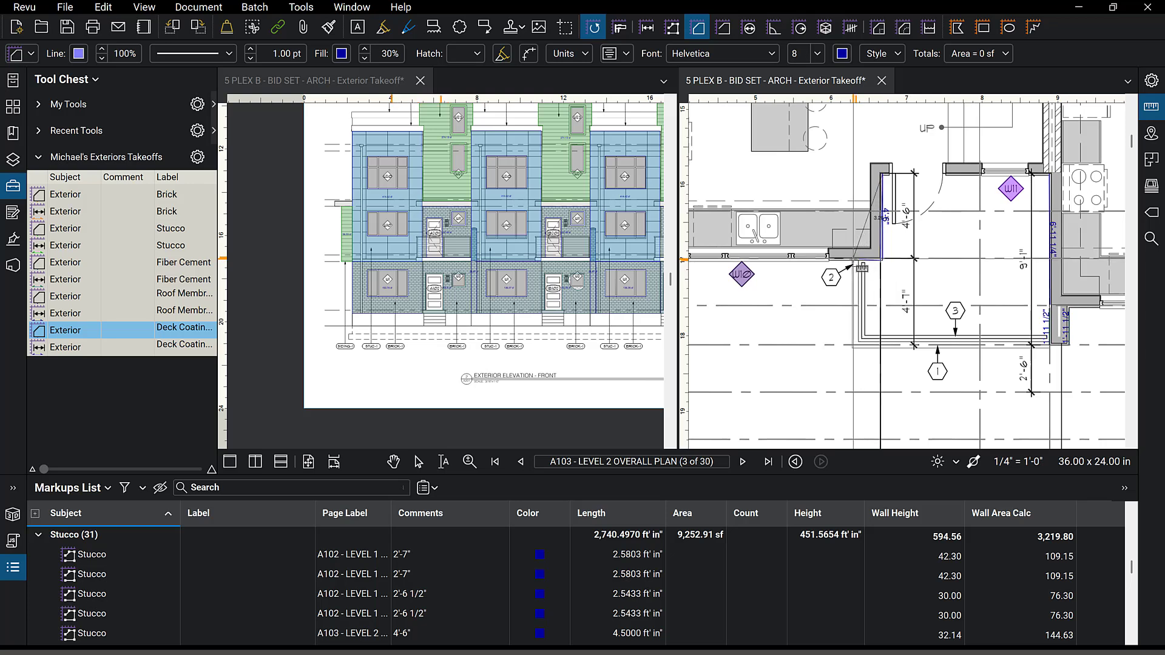
click(853, 259)
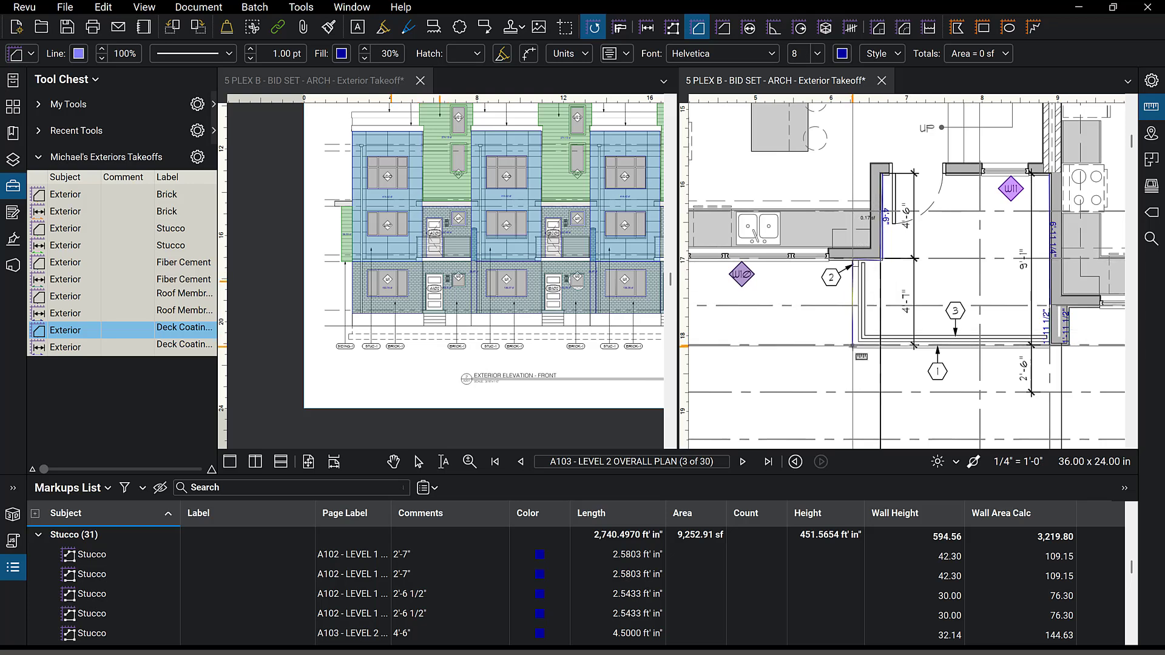
click(853, 349)
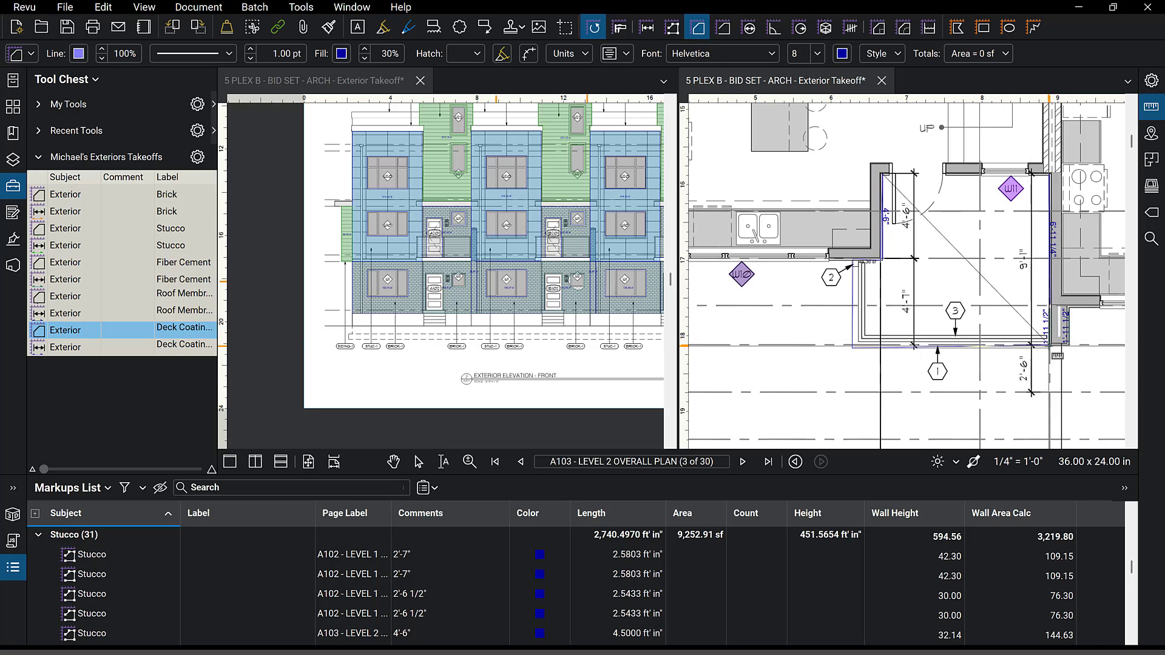
click(1058, 351)
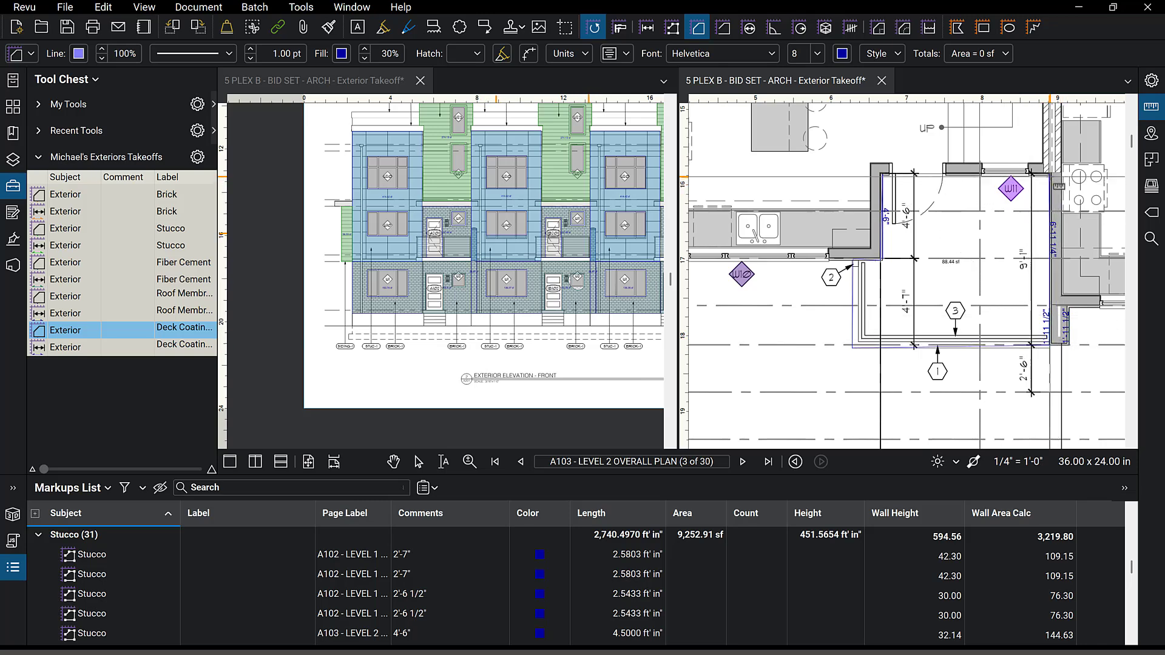
double_click(1050, 174)
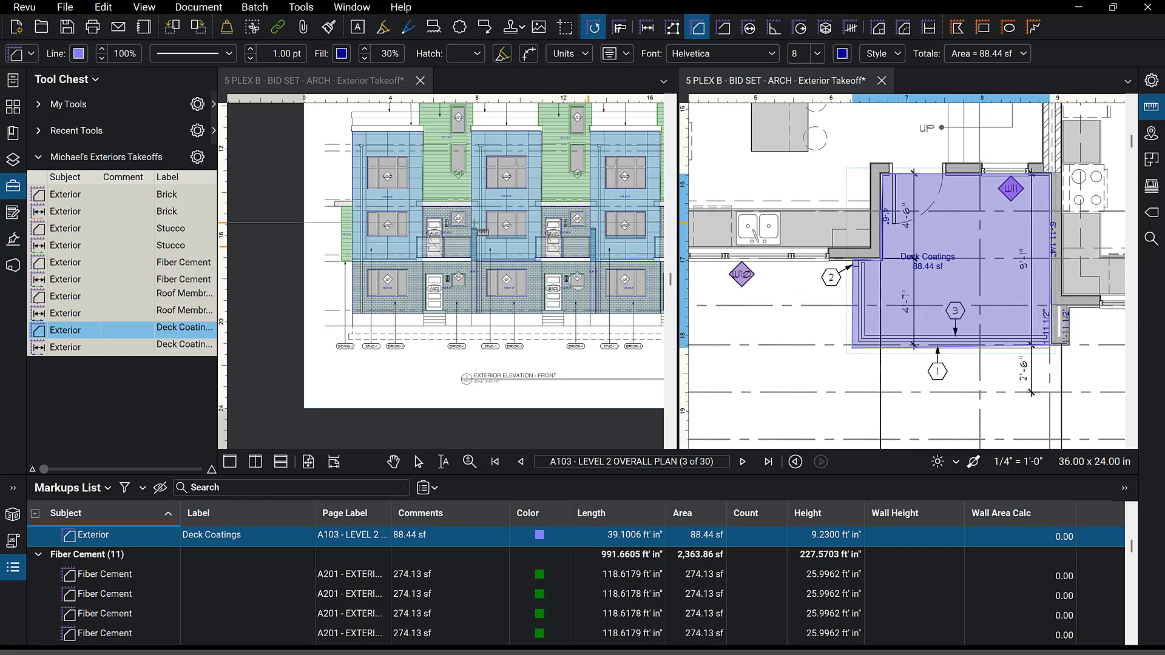
Examine the first unit's Level 2 deck on the A201 front elevation and leave the area measurement tool
click(474, 245)
scroll(475, 246, up, 4)
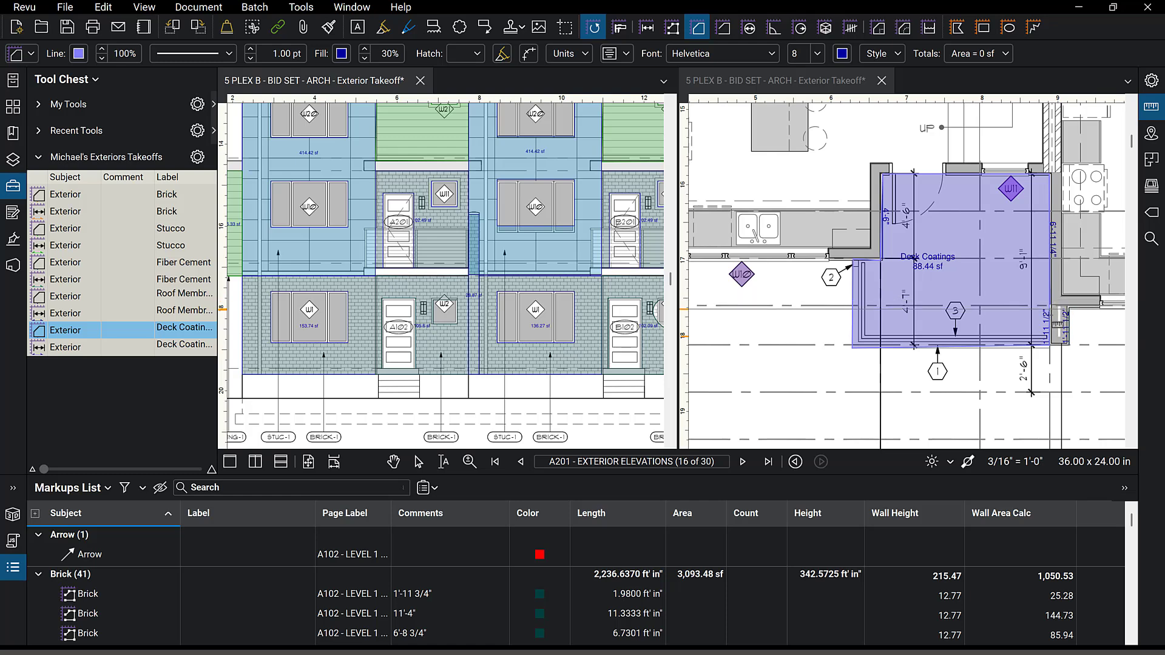
key(Escape)
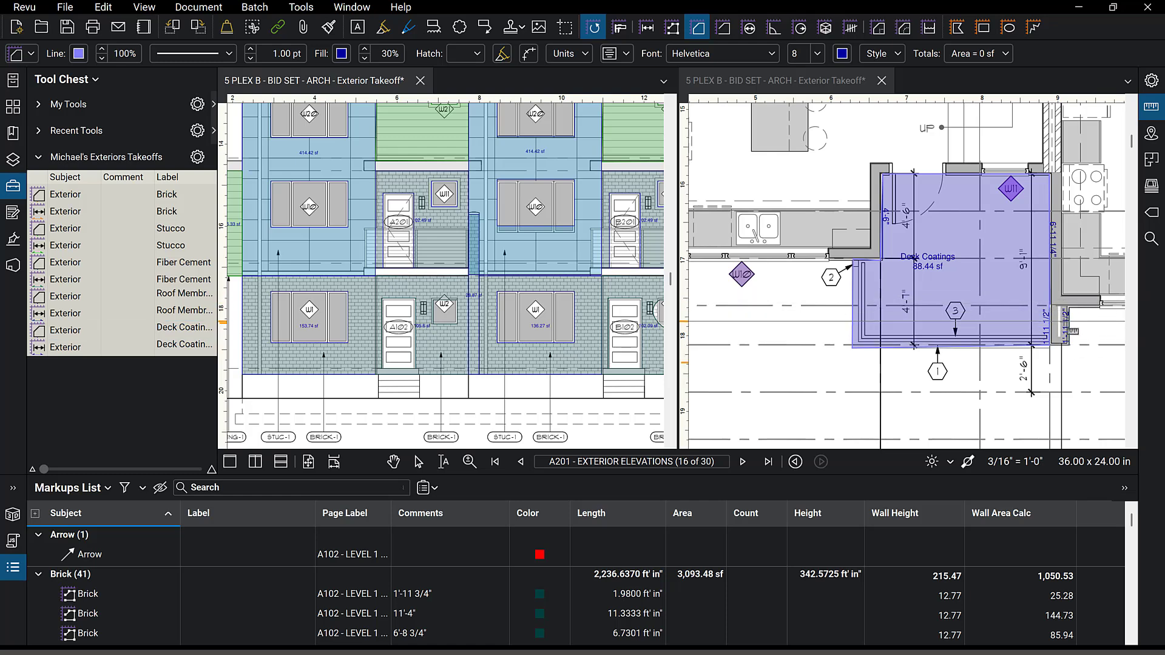
Replace the first unit's Deck Coatings area on the A103 Level 2 plan with a copy of the neighbouring unit's Sheet Vinyl Deck area
click(983, 317)
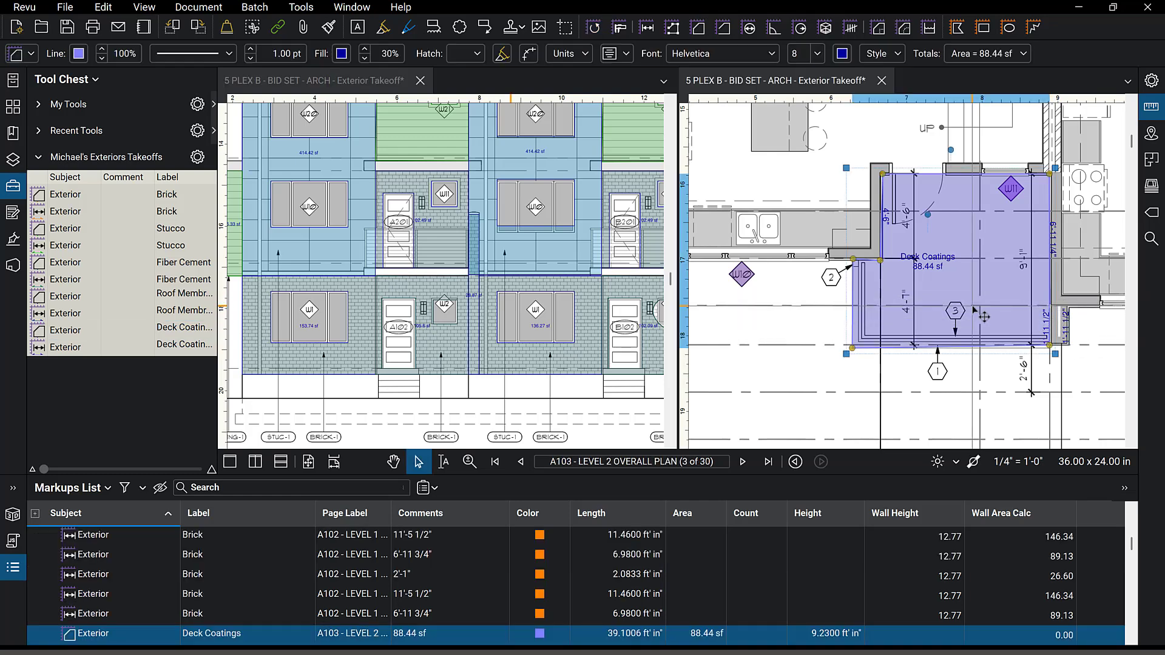
key(Delete)
scroll(983, 316, down, 5)
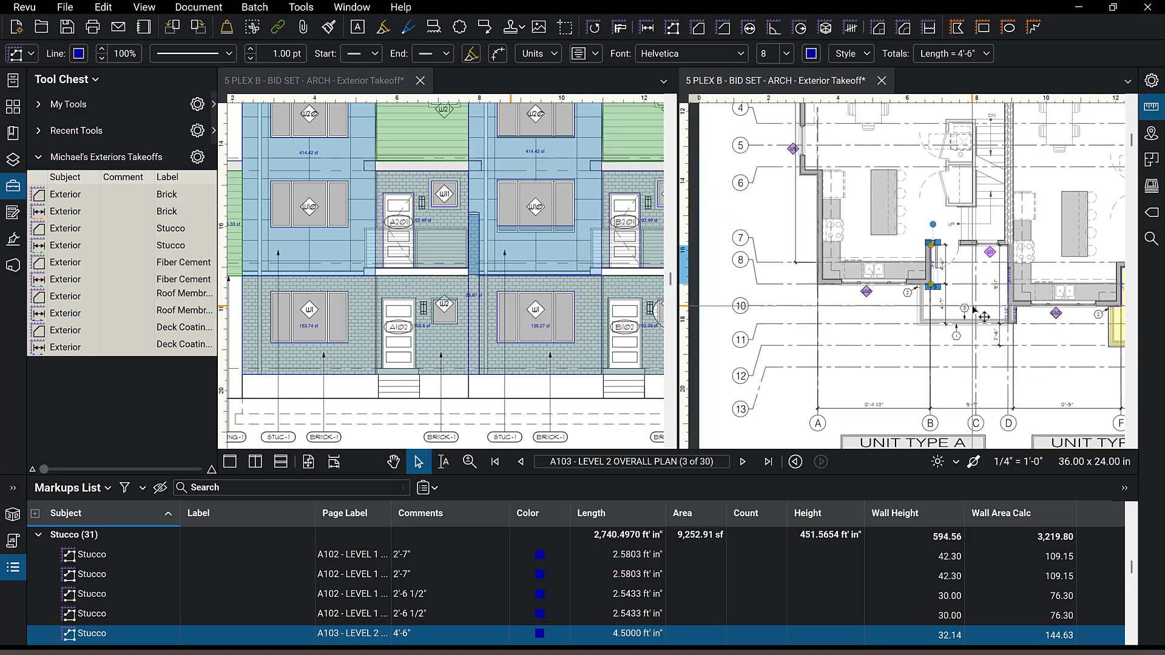
scroll(875, 352, down, 2)
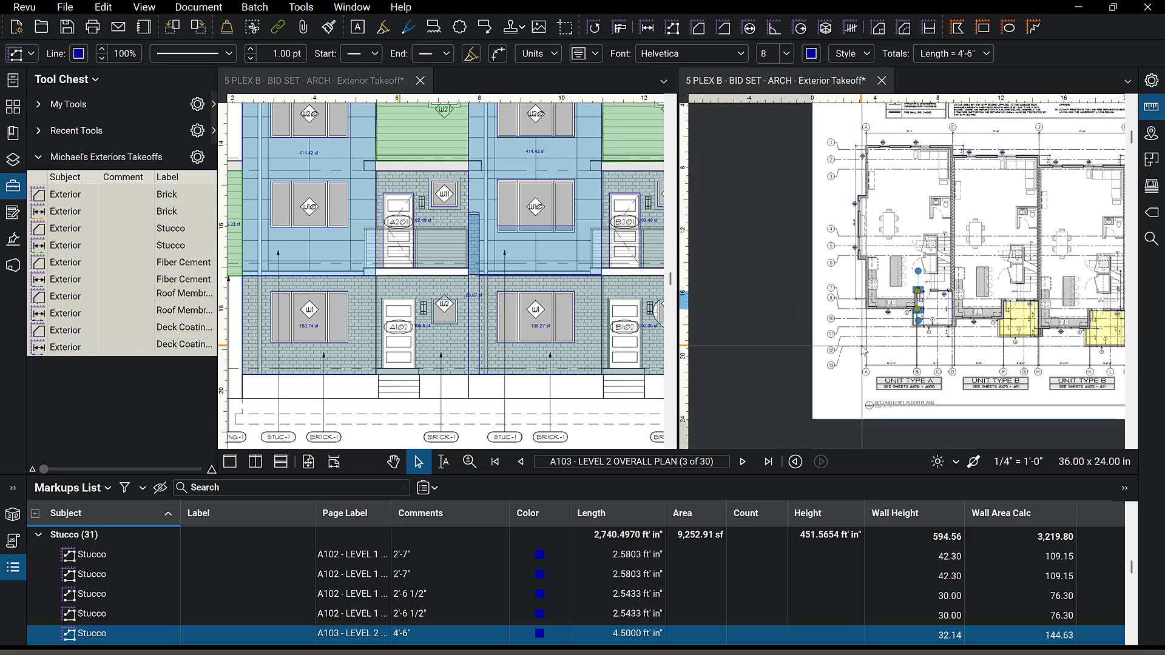
click(1029, 316)
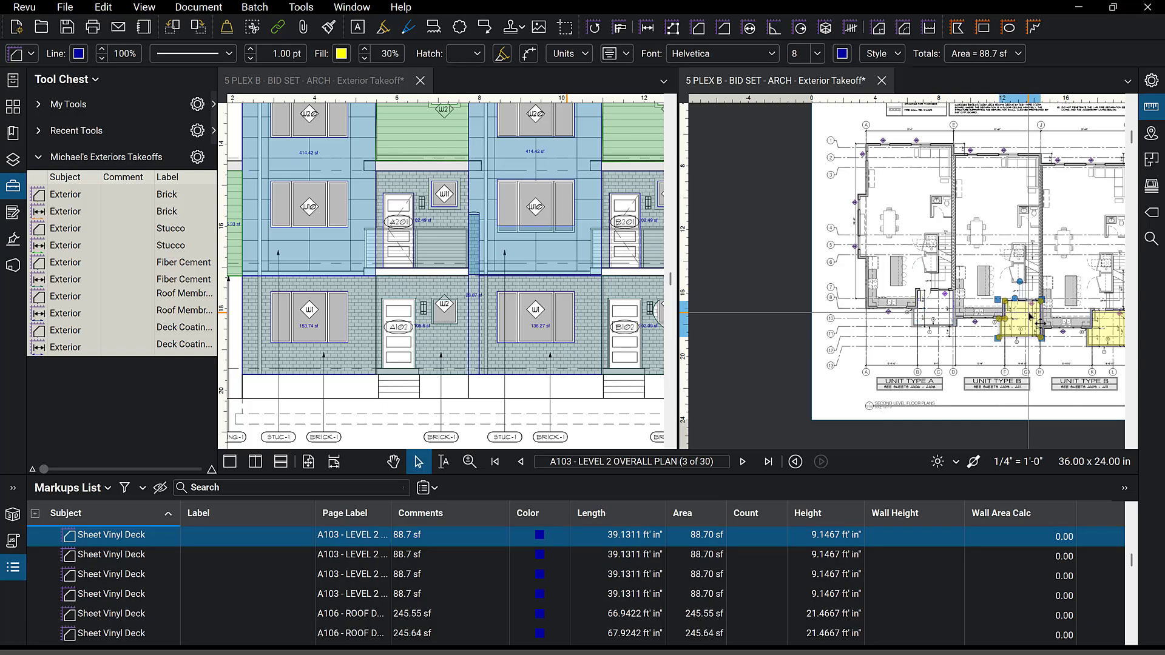
key(ctrl+v)
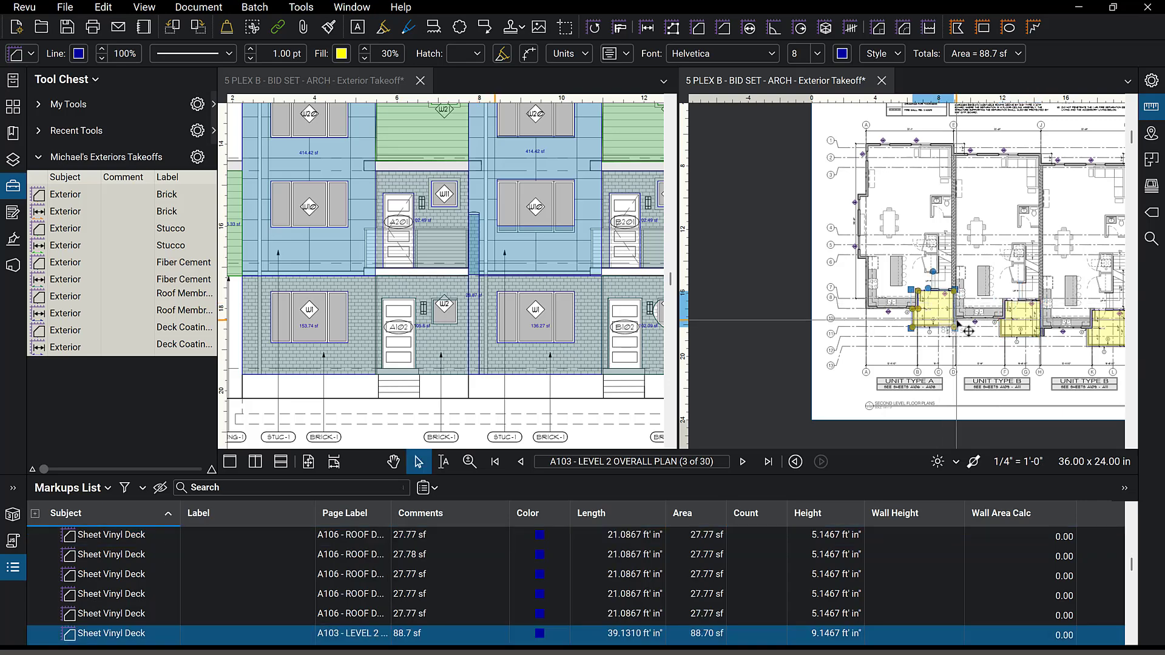
scroll(941, 308, up, 5)
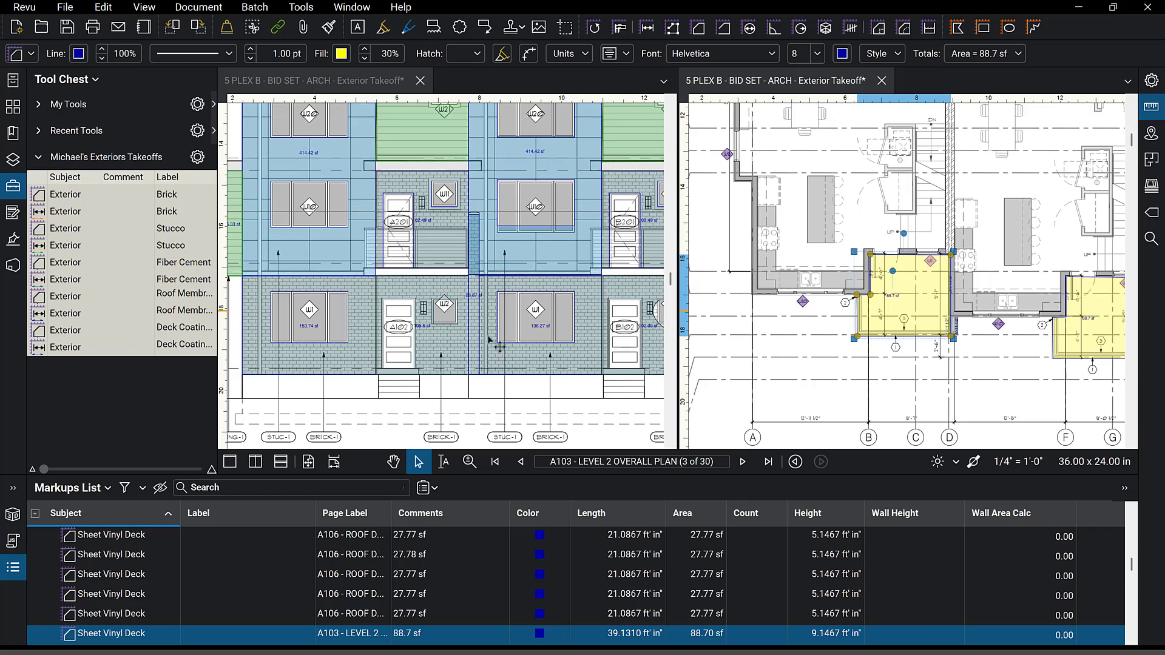
Select the first unit's deck area together with its surrounding window markers and wall measurements on the A103 plan, and copy them
scroll(495, 399, down, 5)
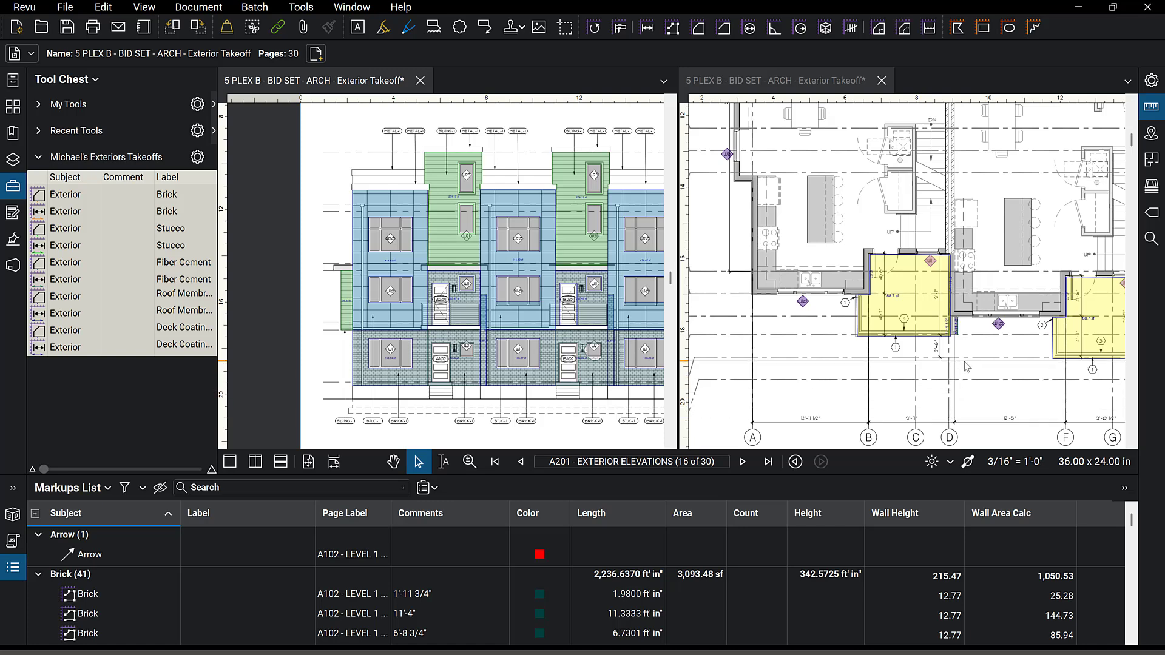
drag(965, 362, 777, 230)
right_click(910, 304)
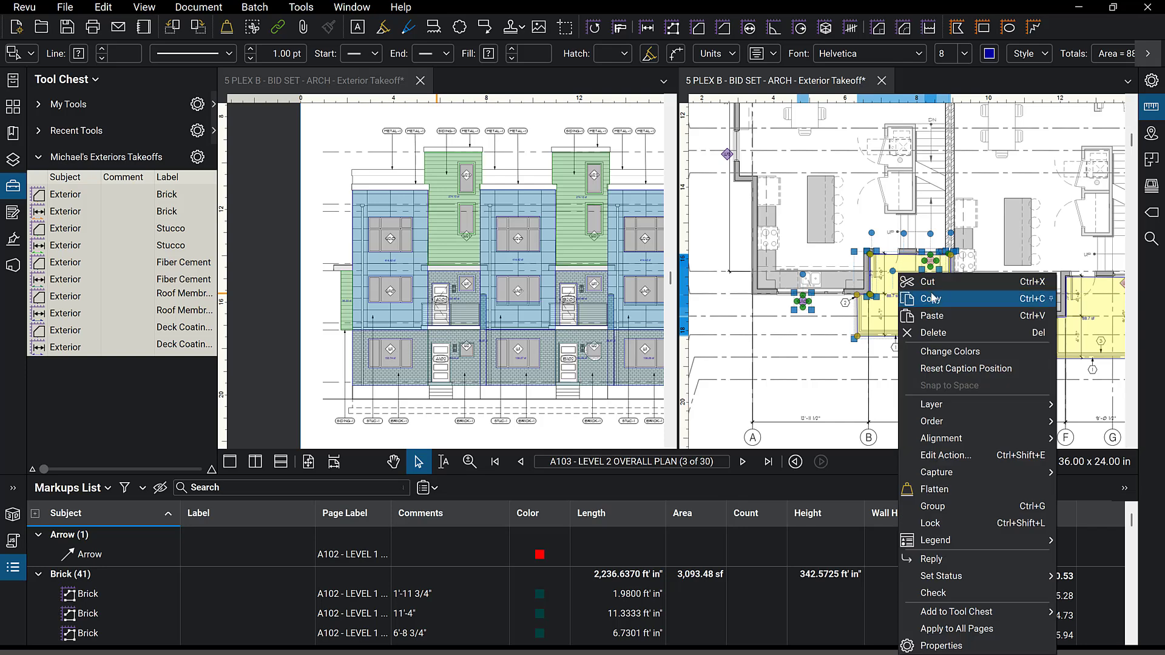
click(936, 301)
scroll(945, 381, down, 4)
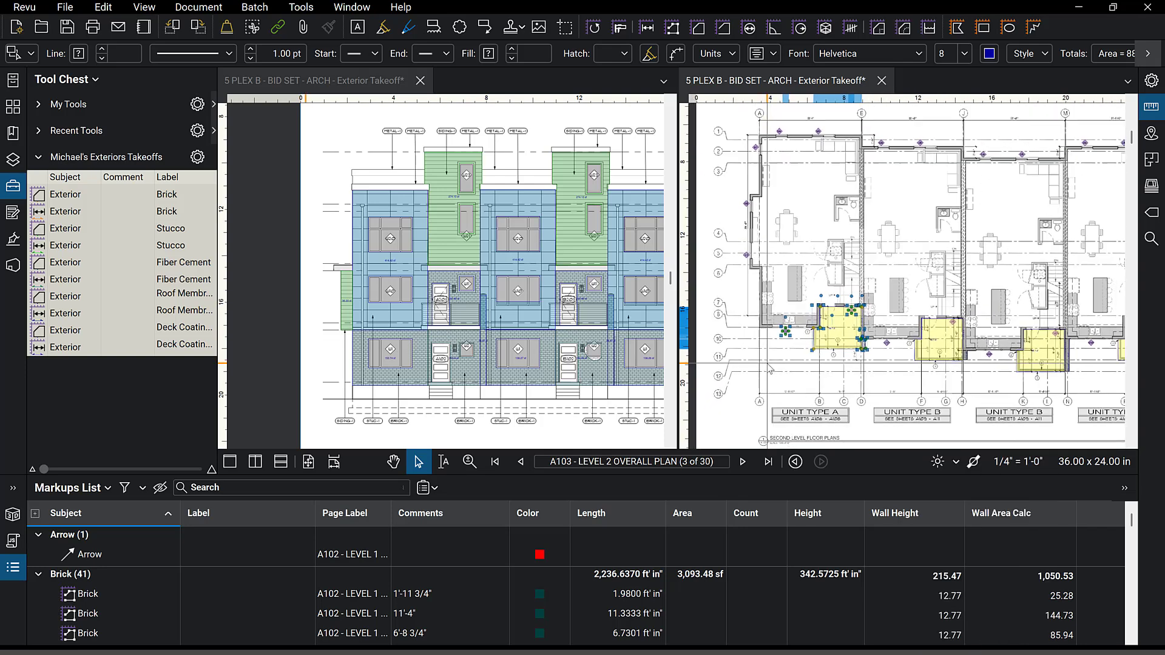
scroll(919, 364, down, 3)
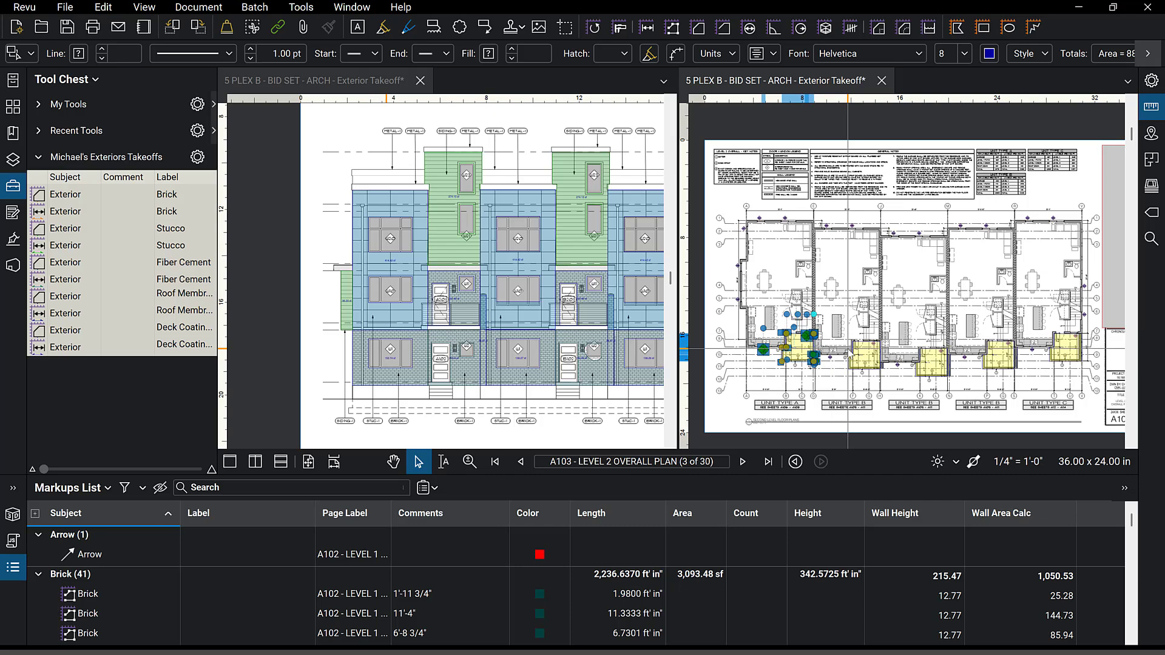
Examine the first unit's sloped entry roof and W21 window marker on the A104 plan against the A201 front elevation
click(742, 461)
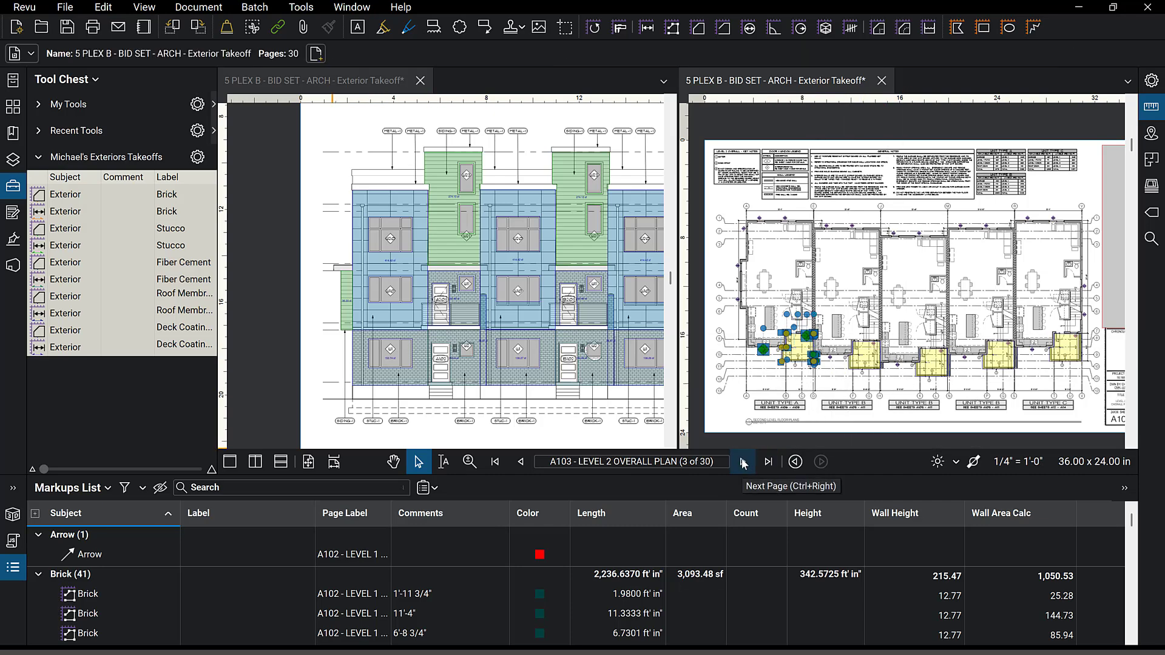
scroll(741, 328, up, 3)
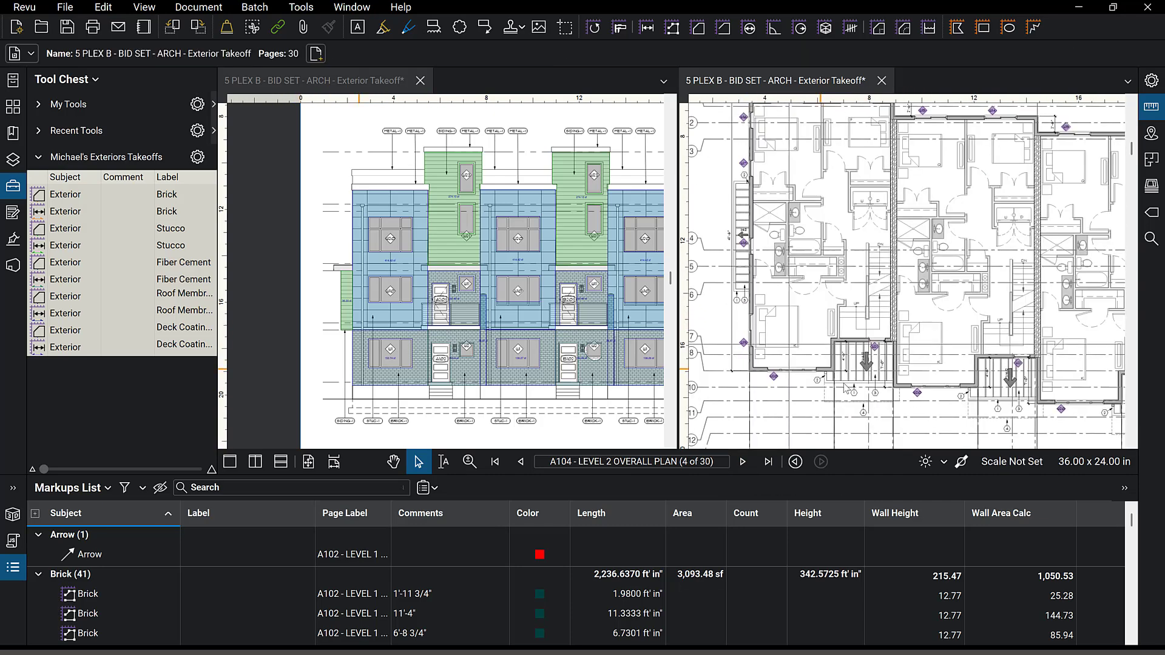
scroll(874, 388, up, 3)
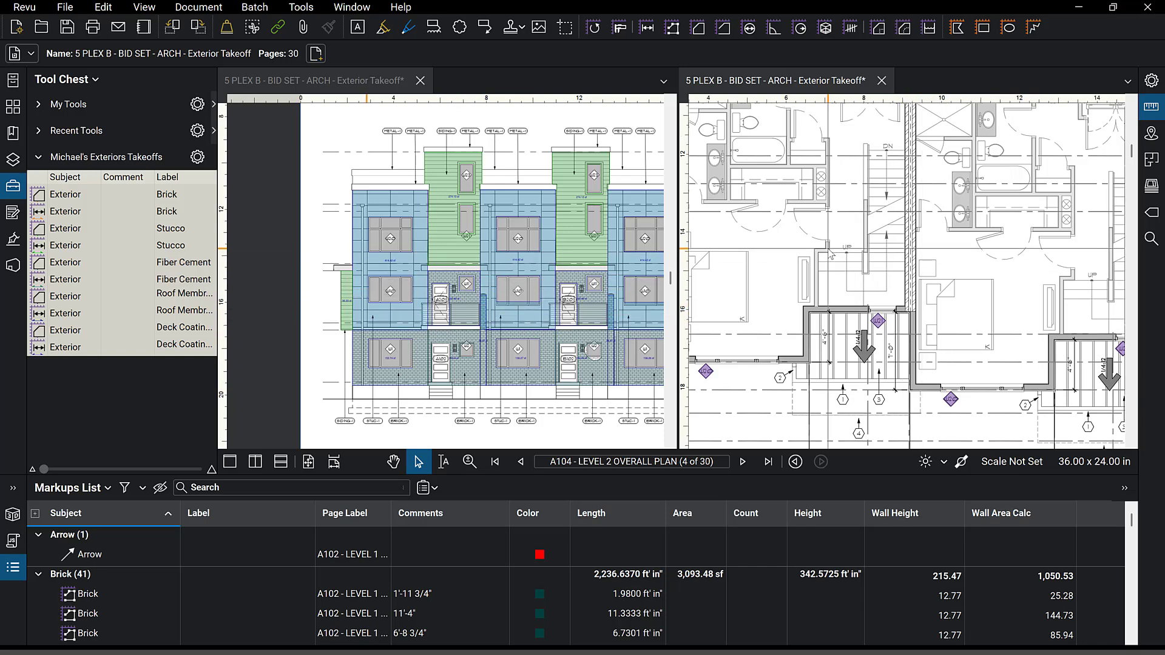
scroll(831, 257, down, 2)
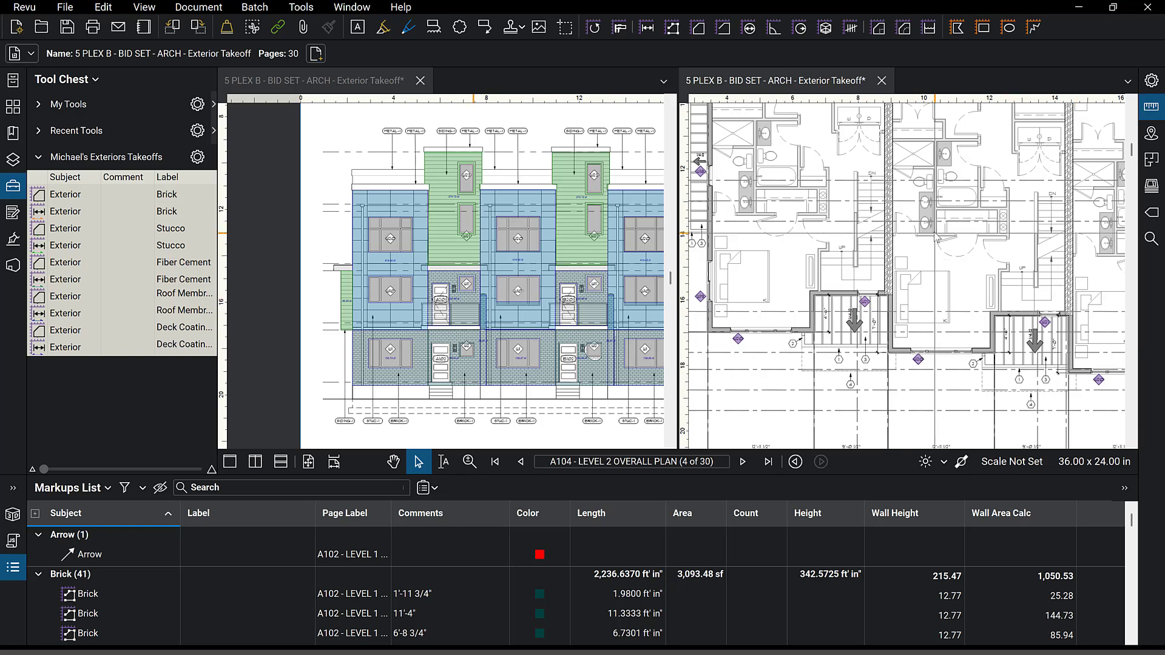
scroll(847, 298, up, 1)
scroll(848, 299, up, 3)
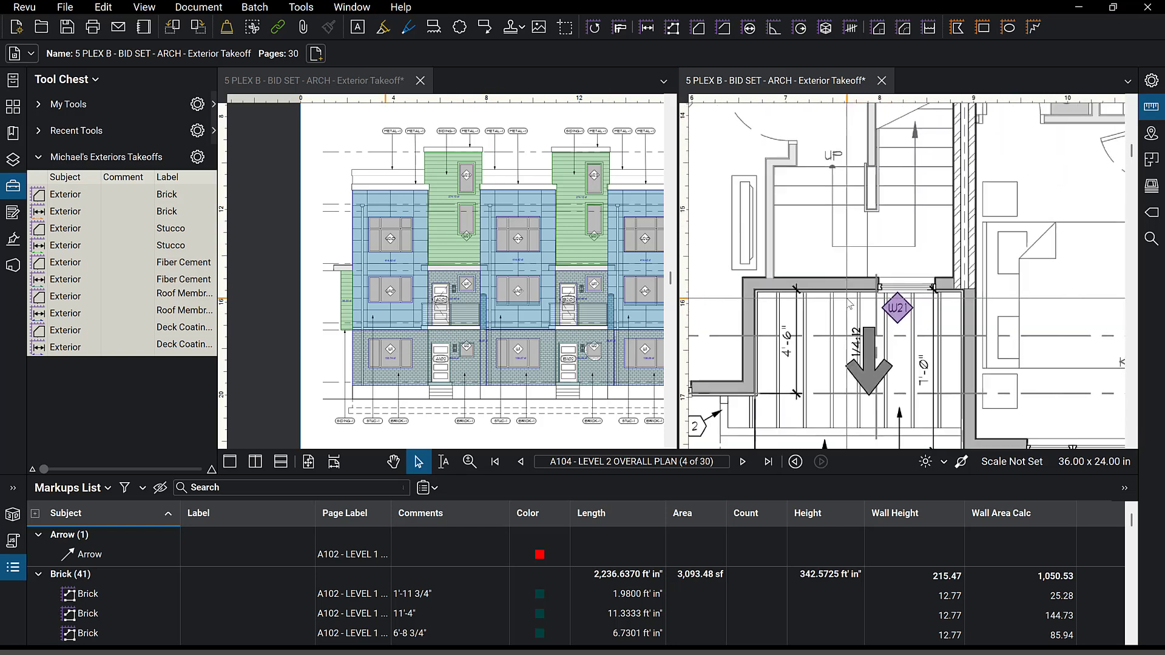
click(914, 317)
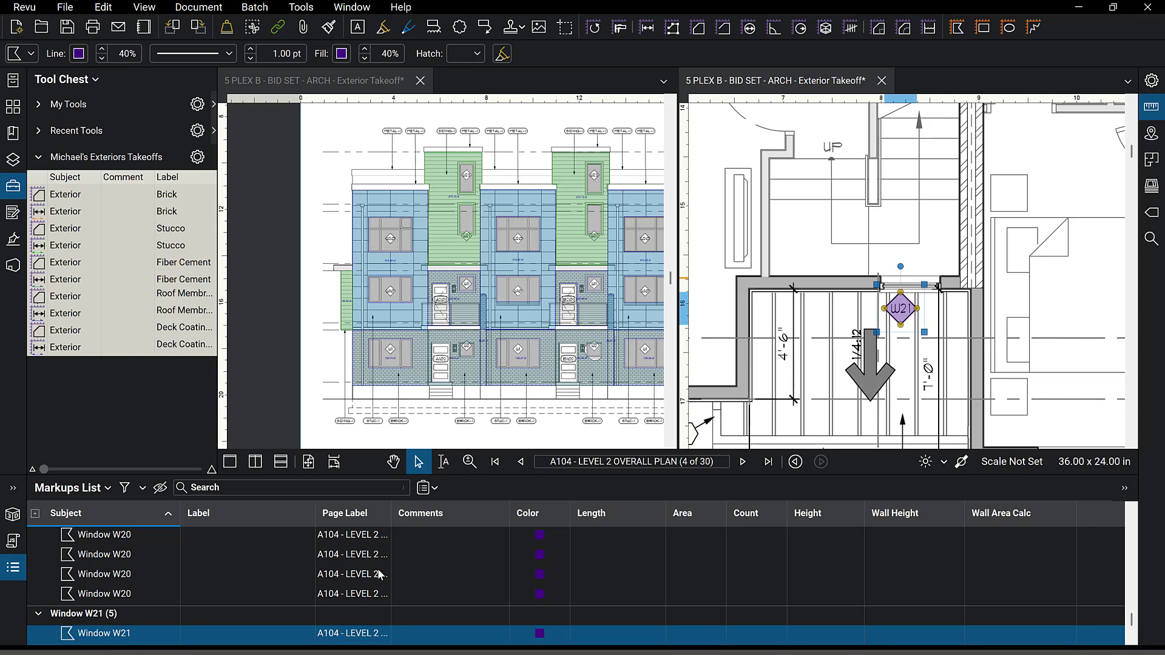
scroll(1071, 329, down, 5)
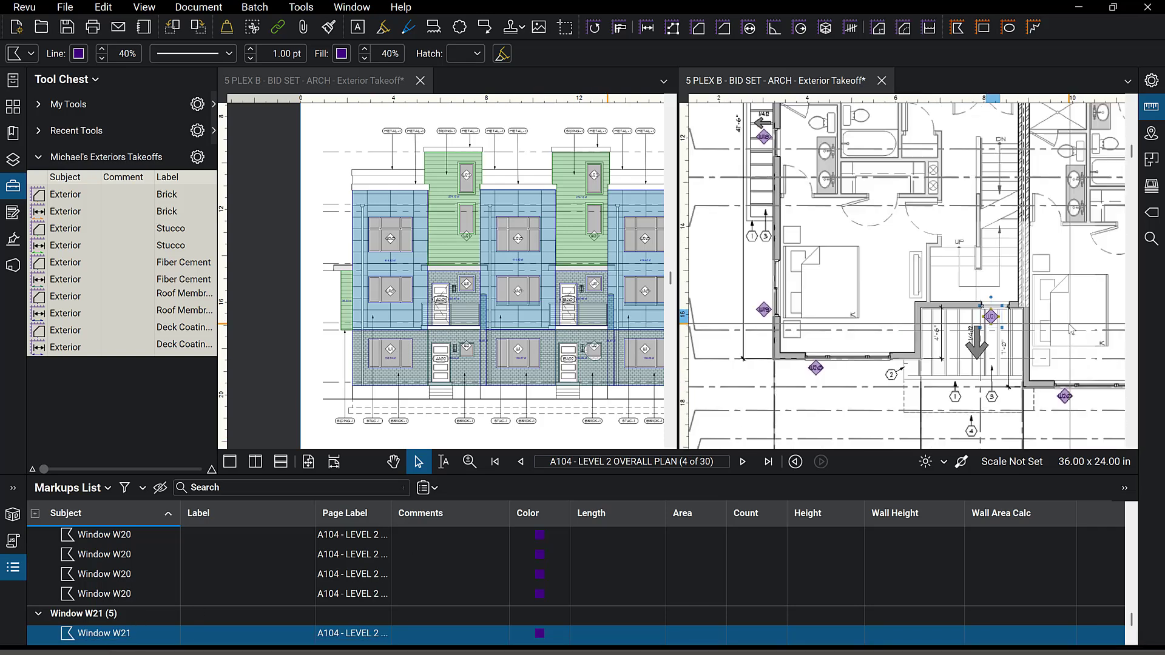
click(434, 224)
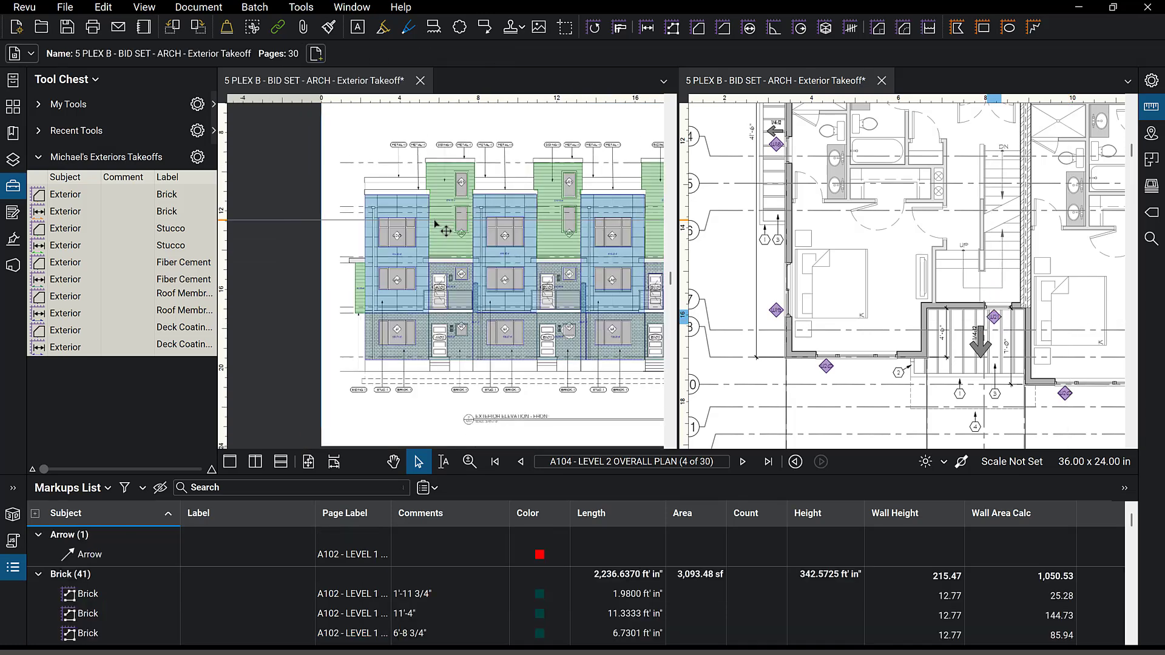
scroll(435, 225, down, 3)
scroll(330, 162, down, 2)
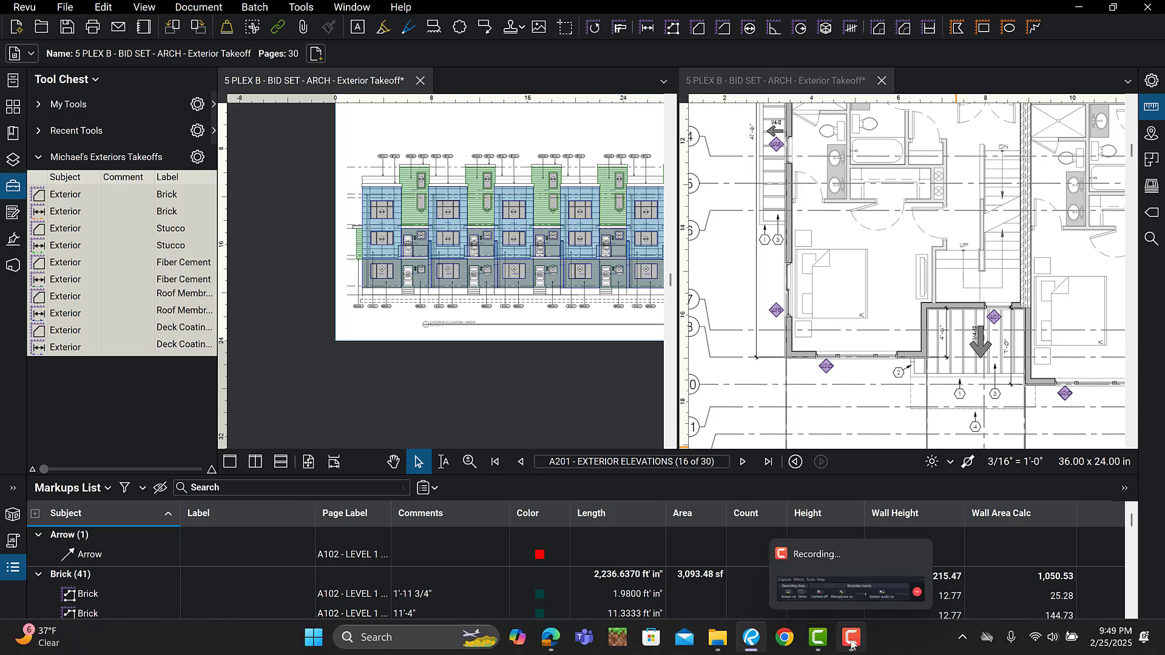
click(851, 644)
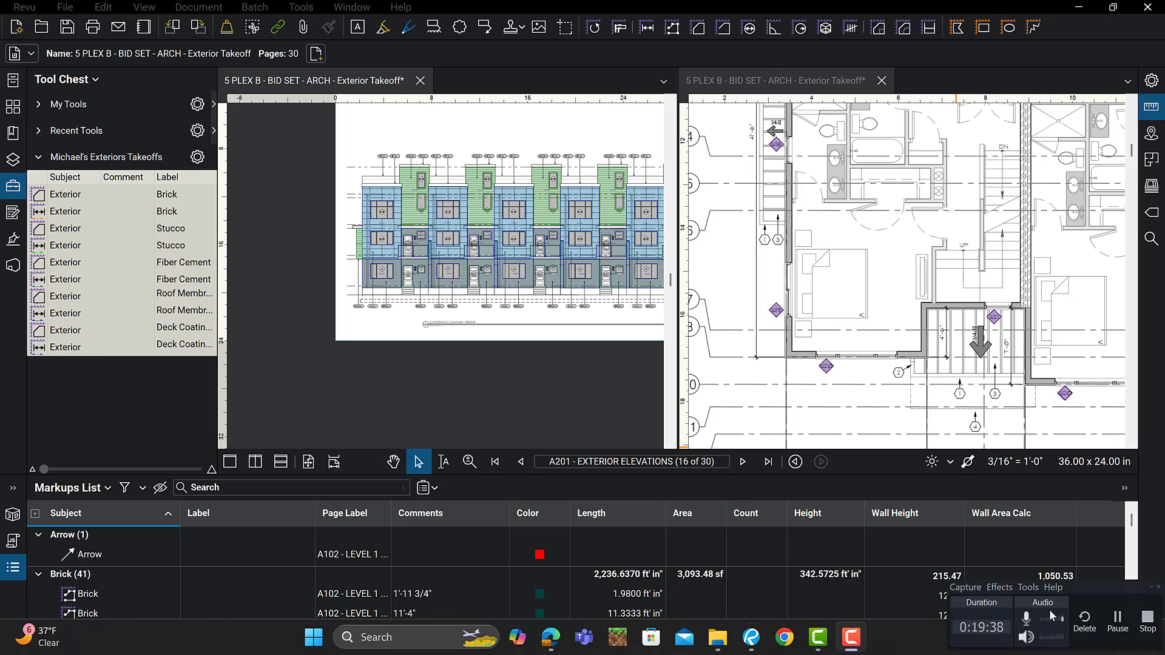